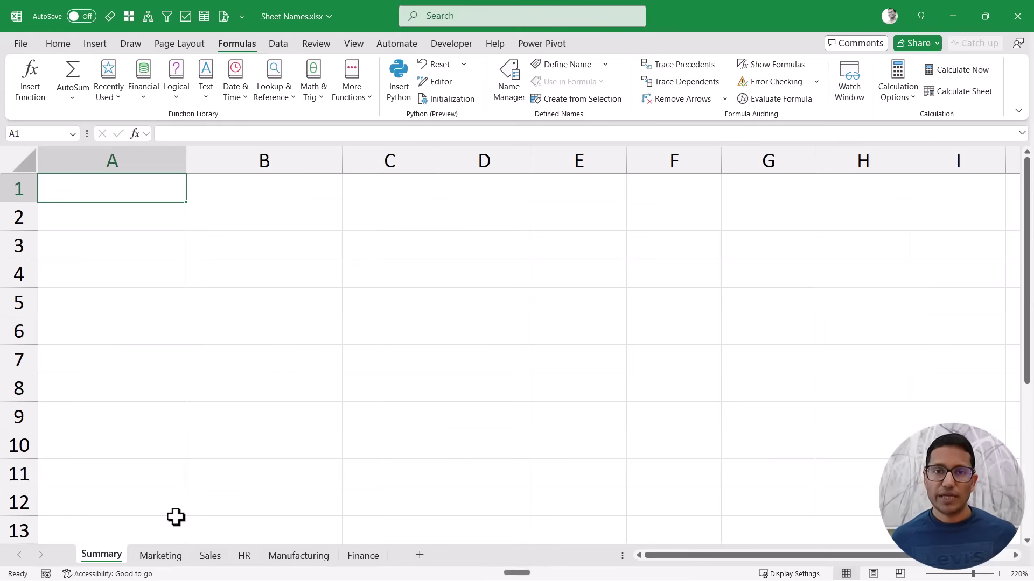
Step: Try to enter the formula =GET.WORKBOOK(1) directly in cell A1 of the Summary sheet
{"action": "type", "text": "=GET"}
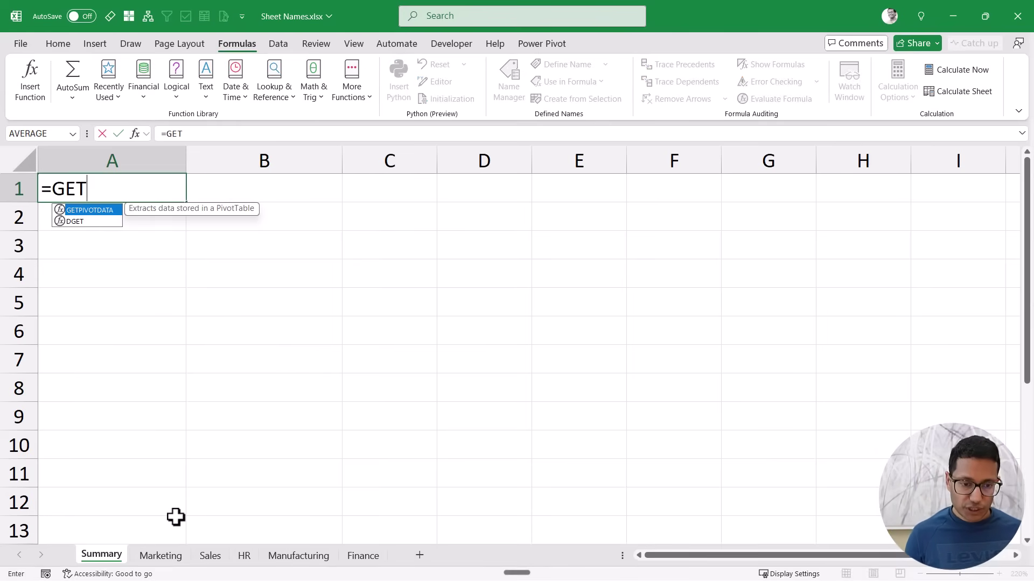
{"action": "type", "text": ".WORKB"}
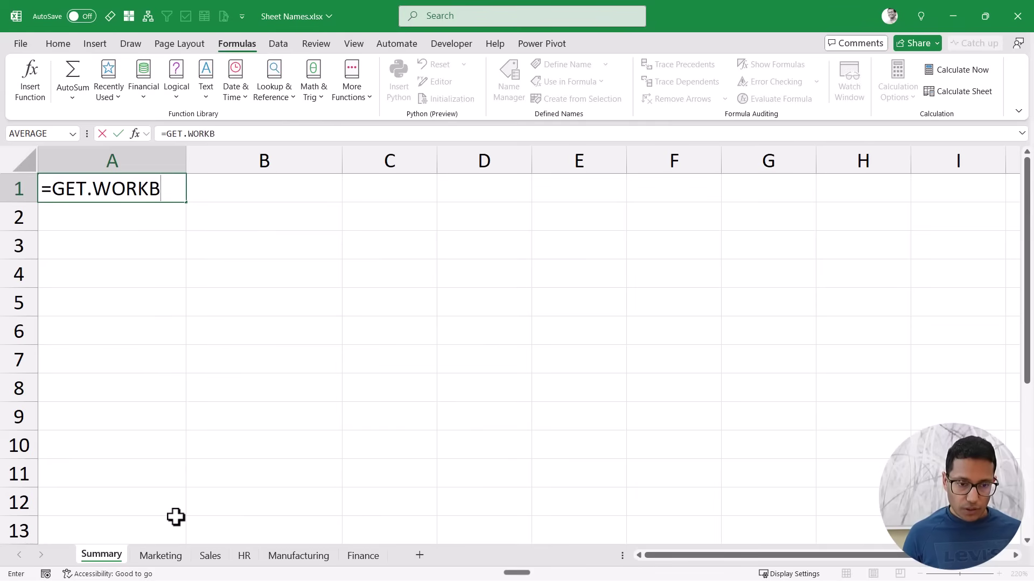
{"action": "type", "text": "OOK)"}
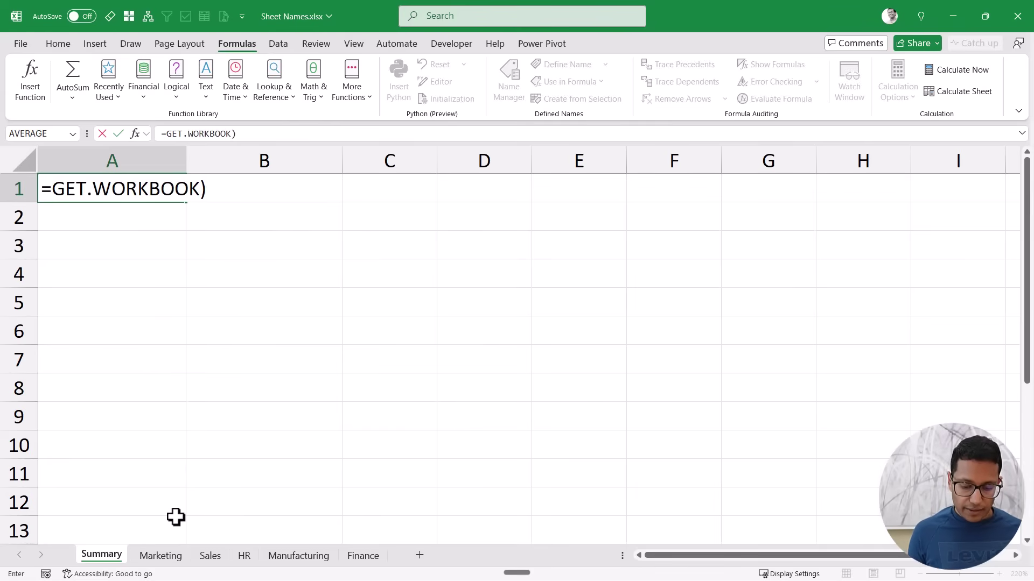
{"action": "key", "text": "BackSpace"}
{"action": "type", "text": "(1)"}
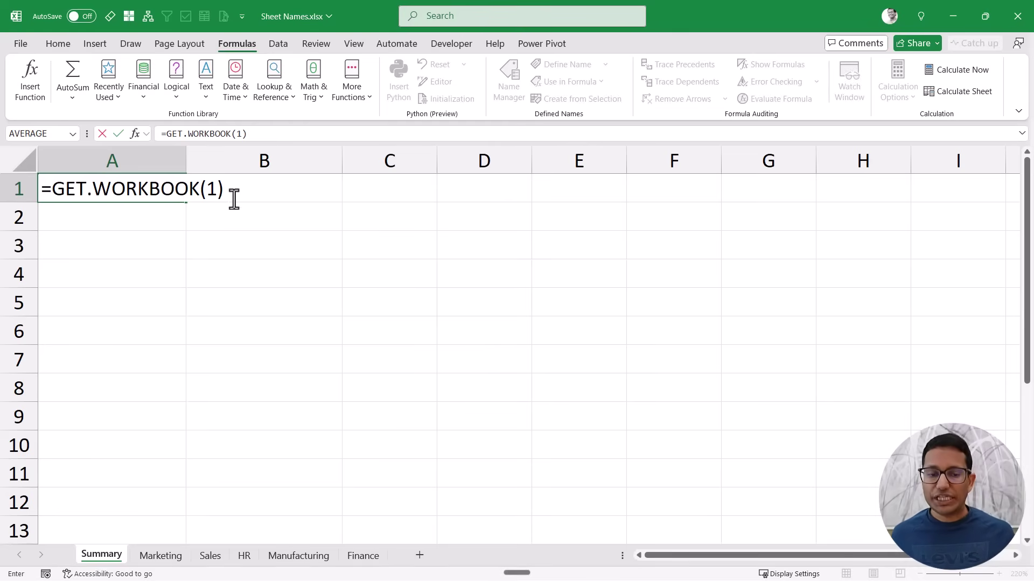
{"action": "left_click_drag", "start_coordinate": [227, 189], "coordinate": [40, 187]}
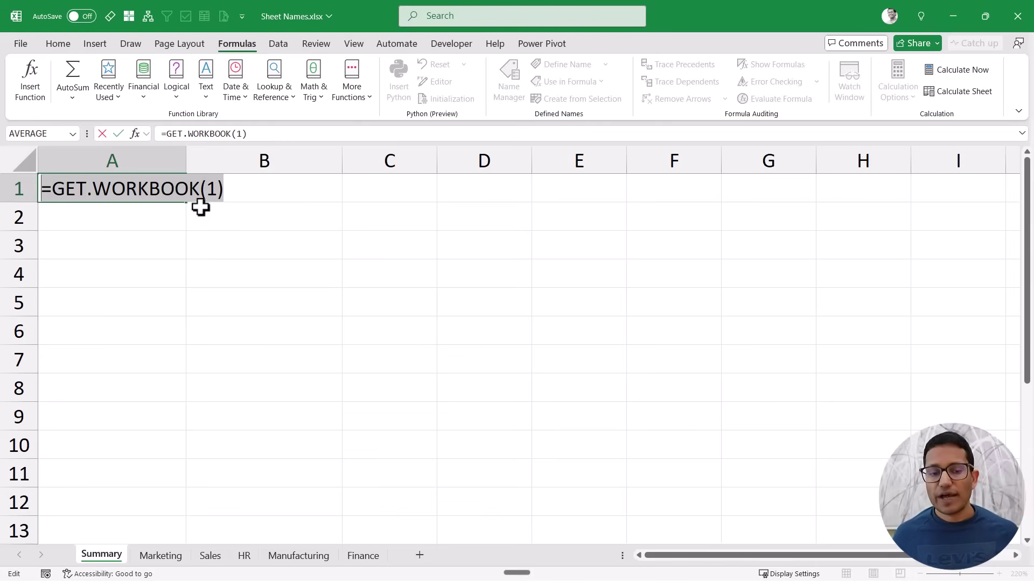
{"action": "left_click", "coordinate": [239, 193]}
{"action": "key", "text": "Return"}
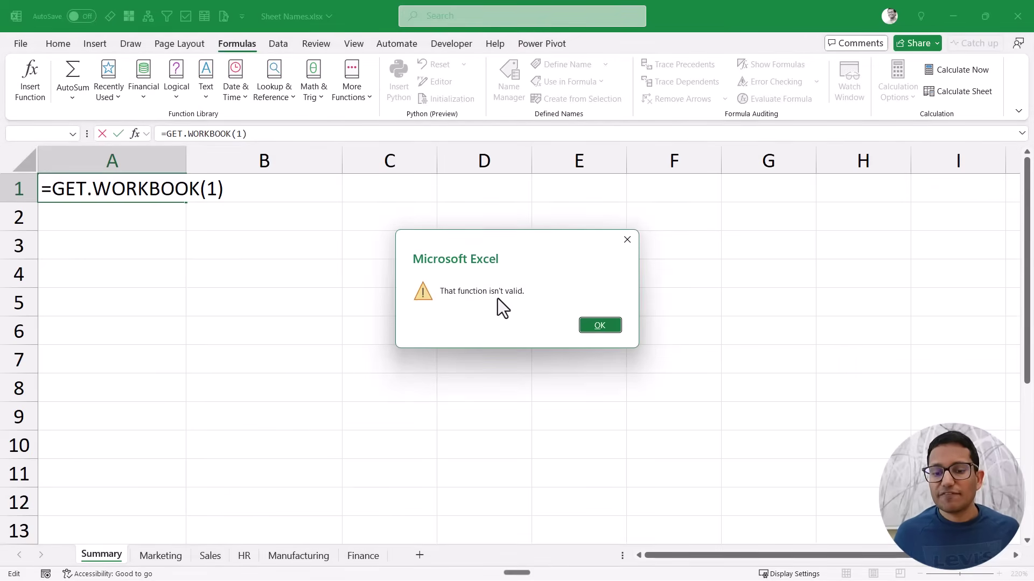
{"action": "key", "text": "Return"}
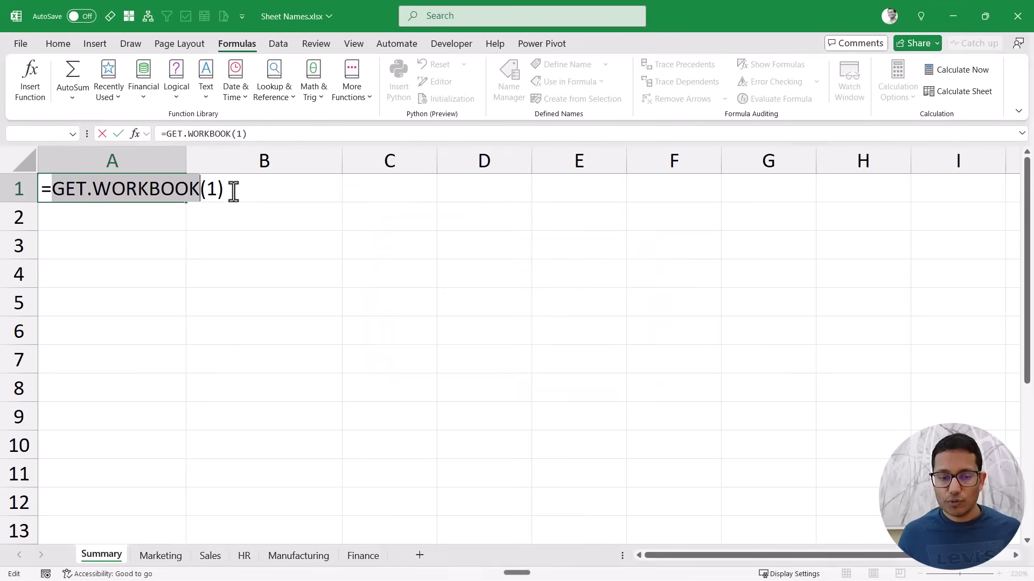
Step: Copy the whole =GET.WORKBOOK(1) formula text from cell A1 and discard the cell entry
{"action": "left_click_drag", "start_coordinate": [233, 192], "coordinate": [45, 191]}
{"action": "key", "text": "ctrl+c"}
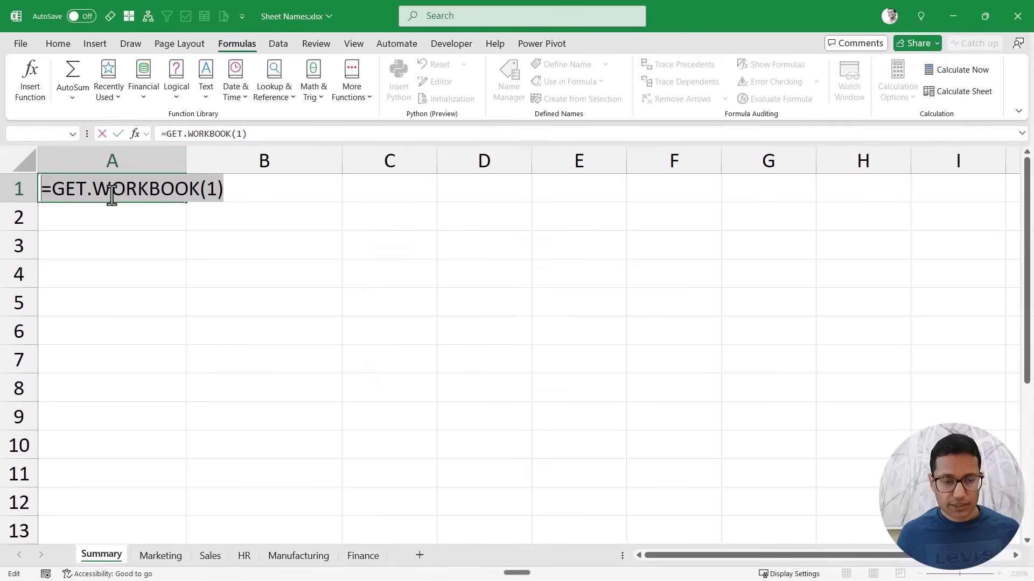
{"action": "key", "text": "Escape"}
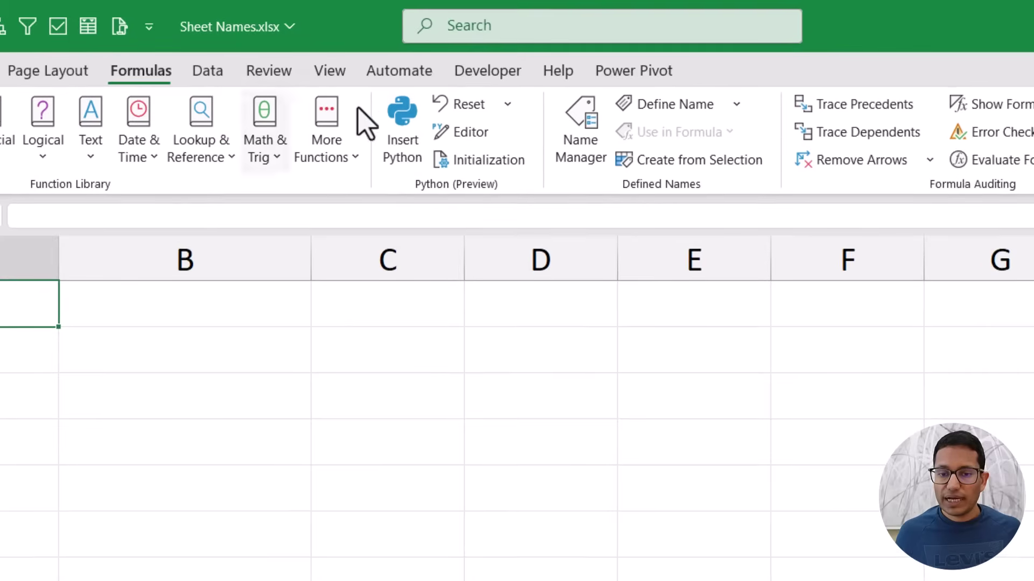
Step: Define a workbook-scoped name SheetNames that refers to the copied formula =GET.WORKBOOK(1)
{"action": "left_click", "coordinate": [677, 110]}
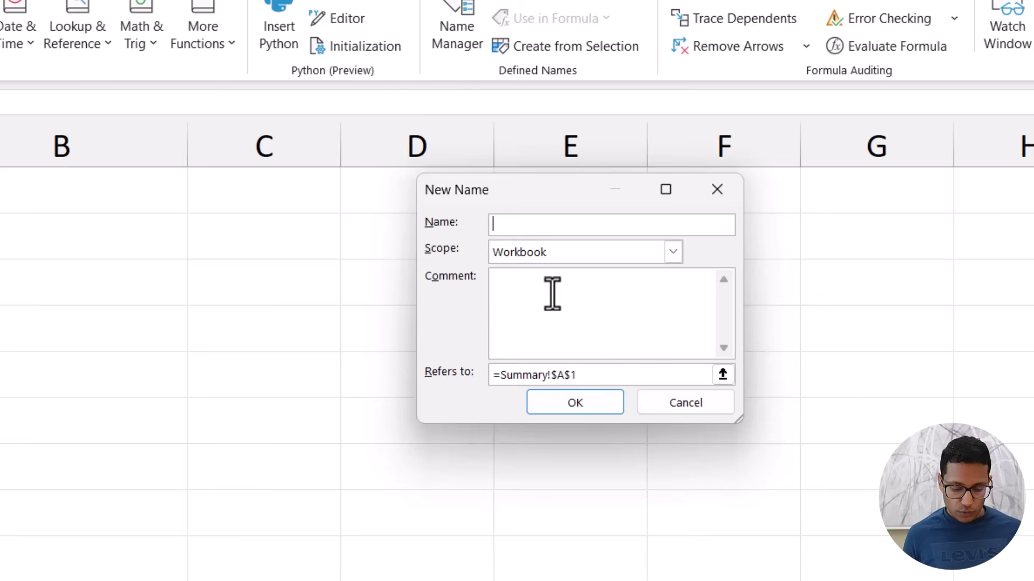
{"action": "type", "text": "SheetN"}
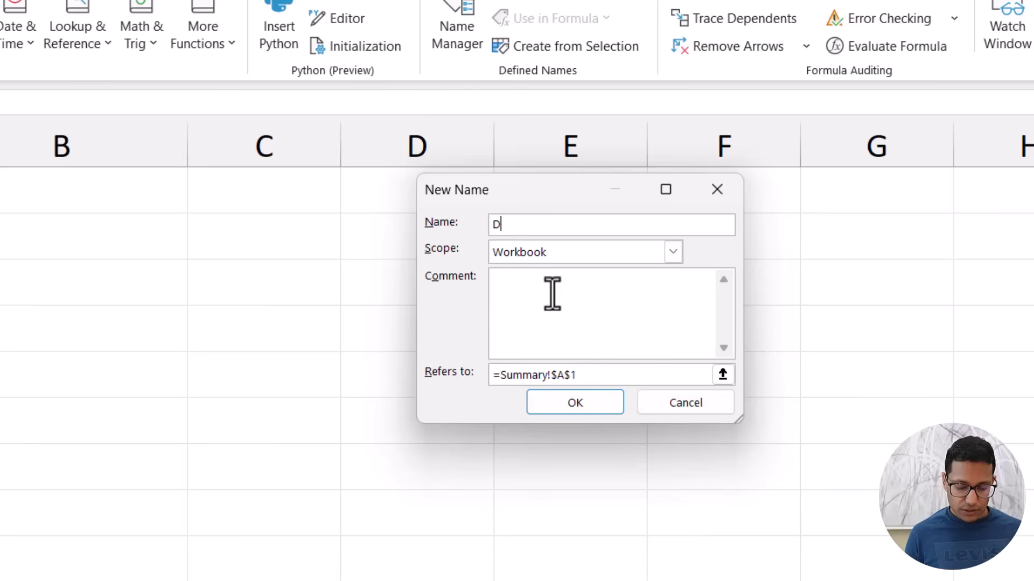
{"action": "type", "text": "ames"}
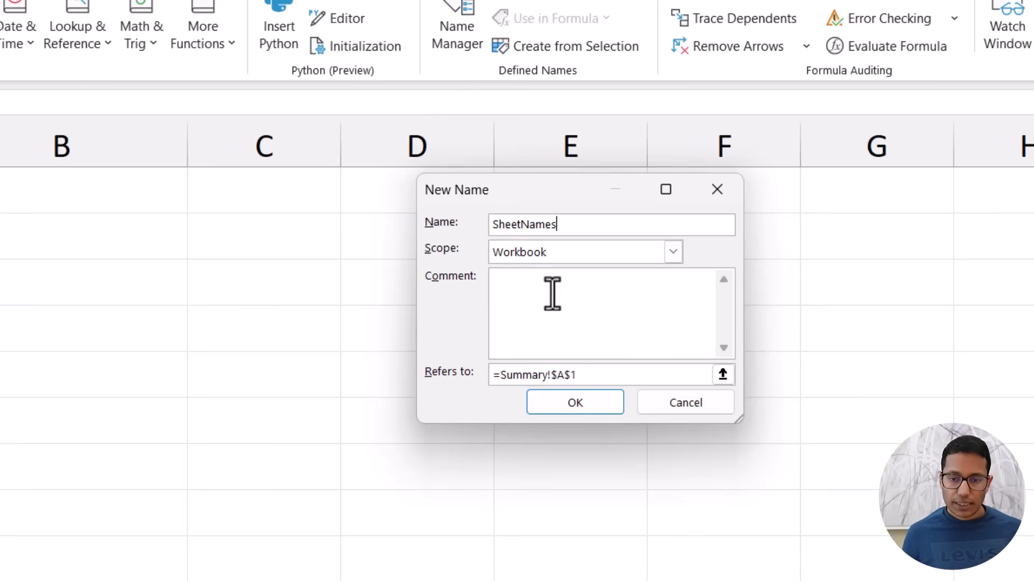
{"action": "left_click_drag", "start_coordinate": [587, 373], "coordinate": [476, 376]}
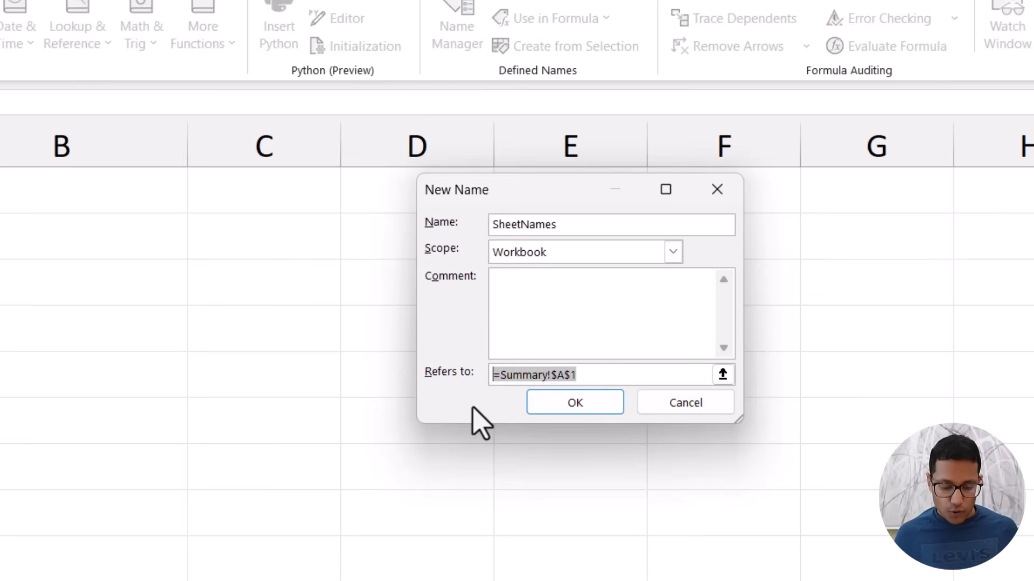
{"action": "key", "text": "ctrl+v"}
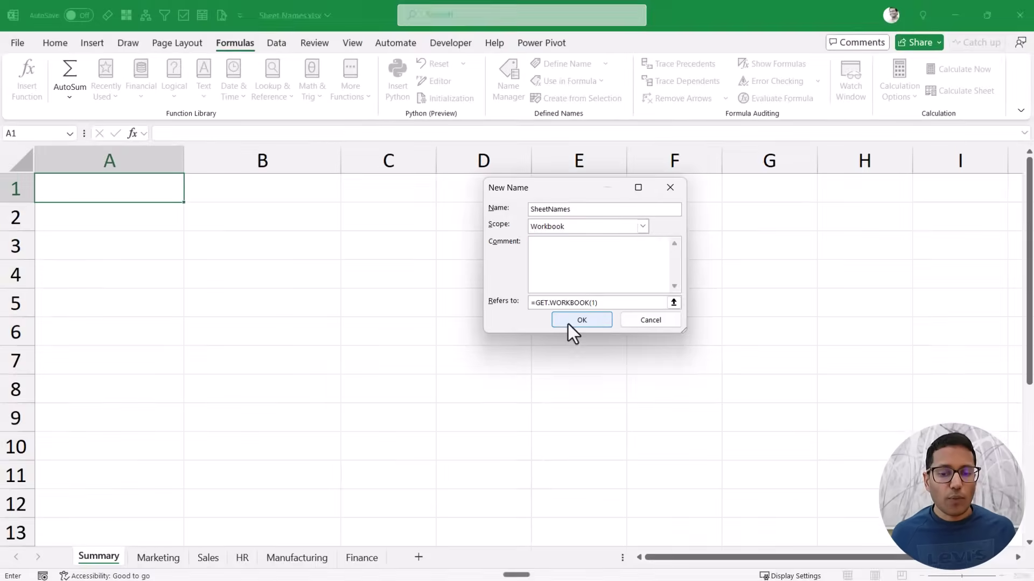
{"action": "left_click", "coordinate": [575, 403]}
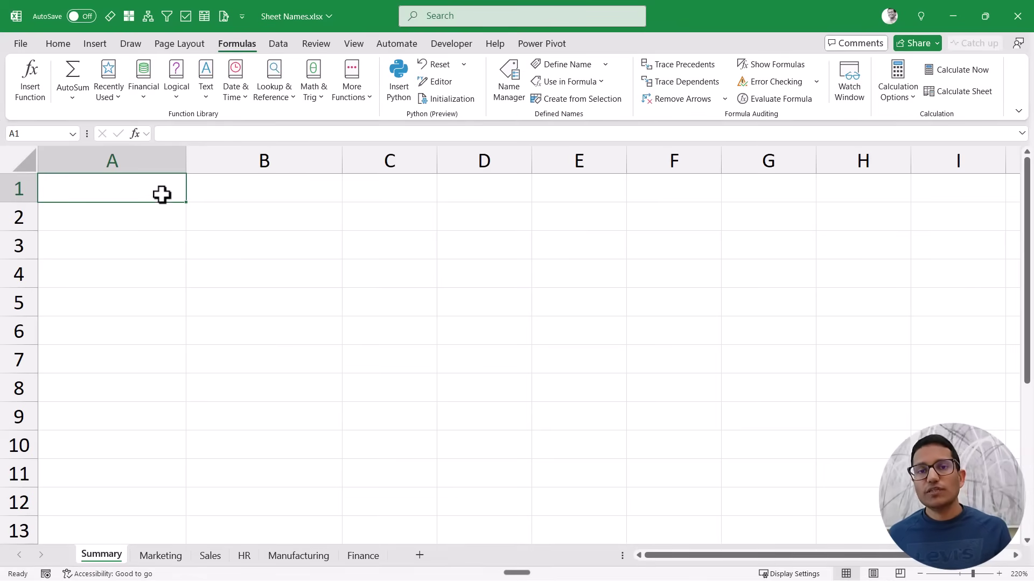
Step: Enter =SheetNames in cell A1 of the Summary sheet to spill the sheet names across the row
{"action": "type", "text": "=sheet"}
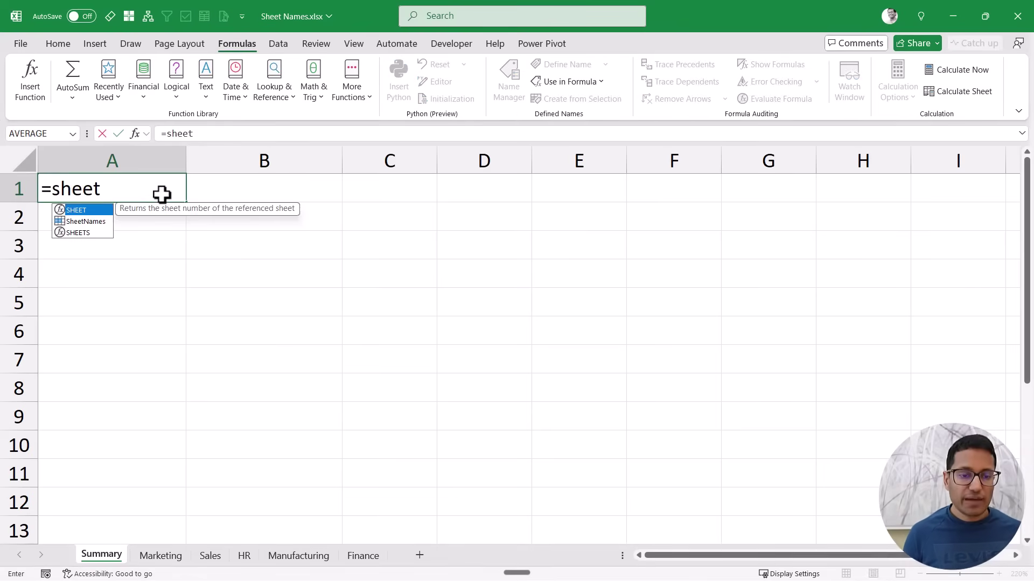
{"action": "key", "text": "Down"}
{"action": "key", "text": "Tab"}
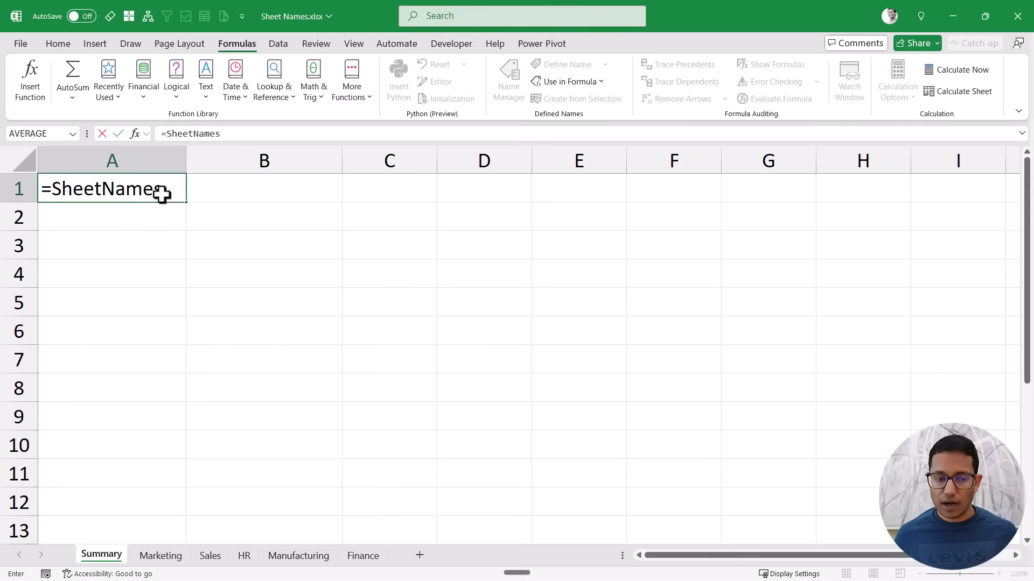
{"action": "key", "text": "Return"}
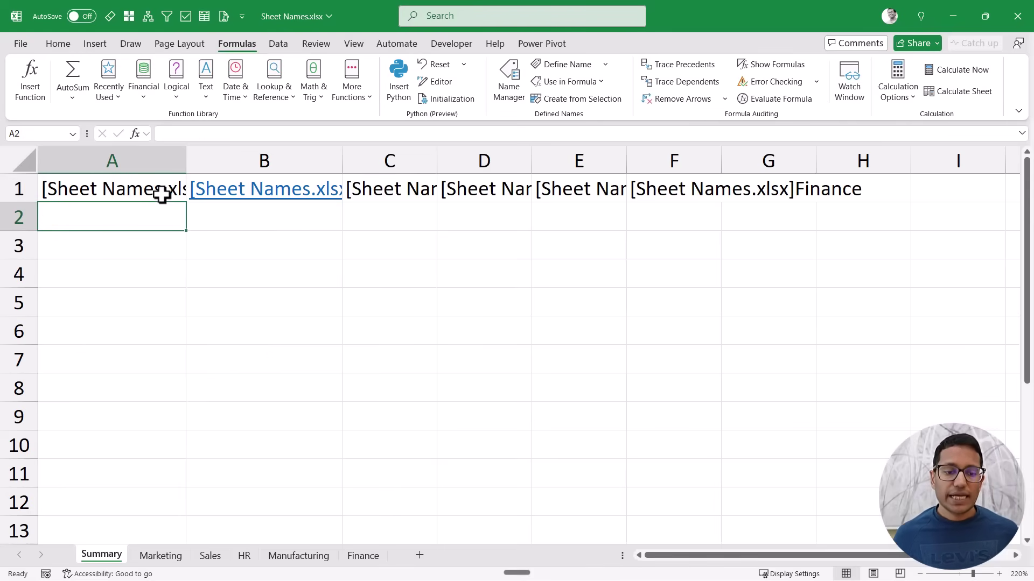
{"action": "left_click", "coordinate": [141, 190]}
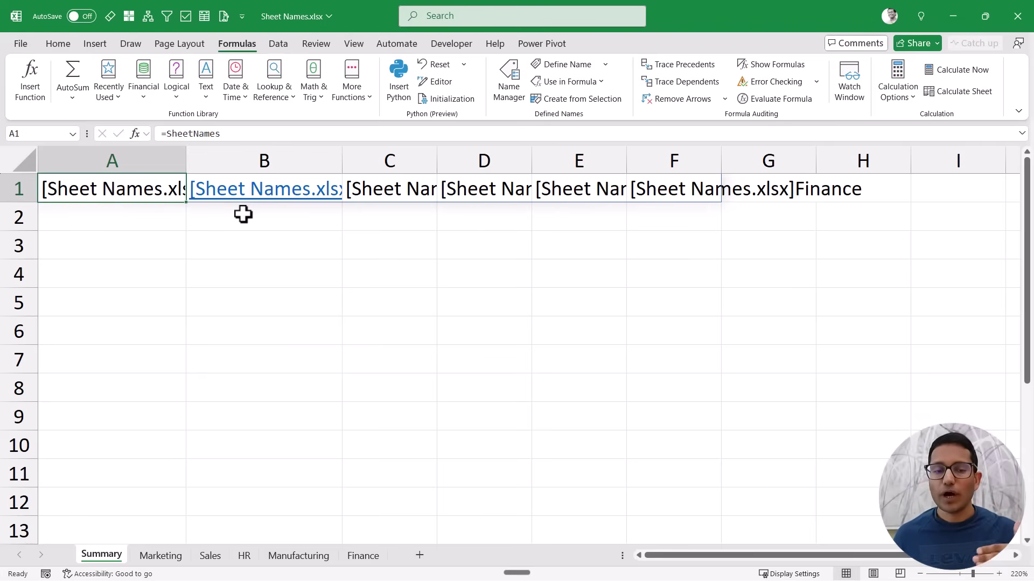
Step: Change the A1 formula to =TRANSPOSE(SheetNames) to list the names vertically, and autofit the width of column A
{"action": "left_click", "coordinate": [170, 213]}
{"action": "key", "text": "Up"}
{"action": "key", "text": "F2"}
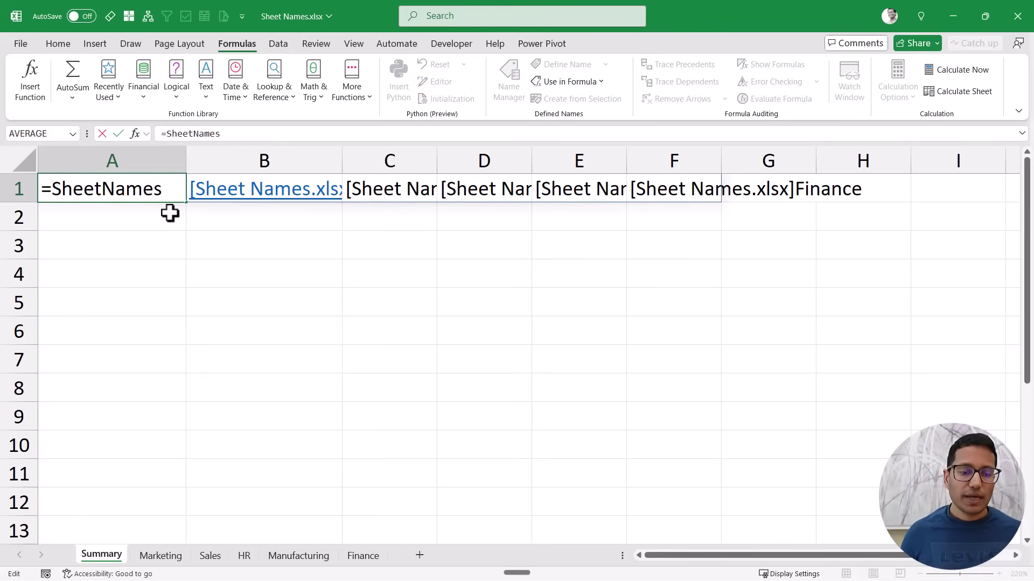
{"action": "type", "text": "TRANSPOSE"}
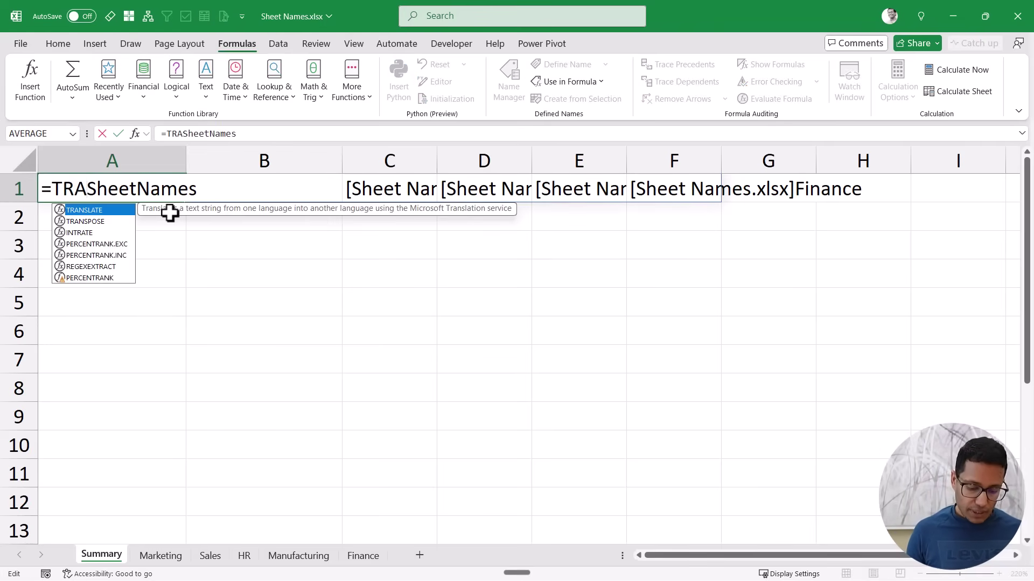
{"action": "type", "text": "("}
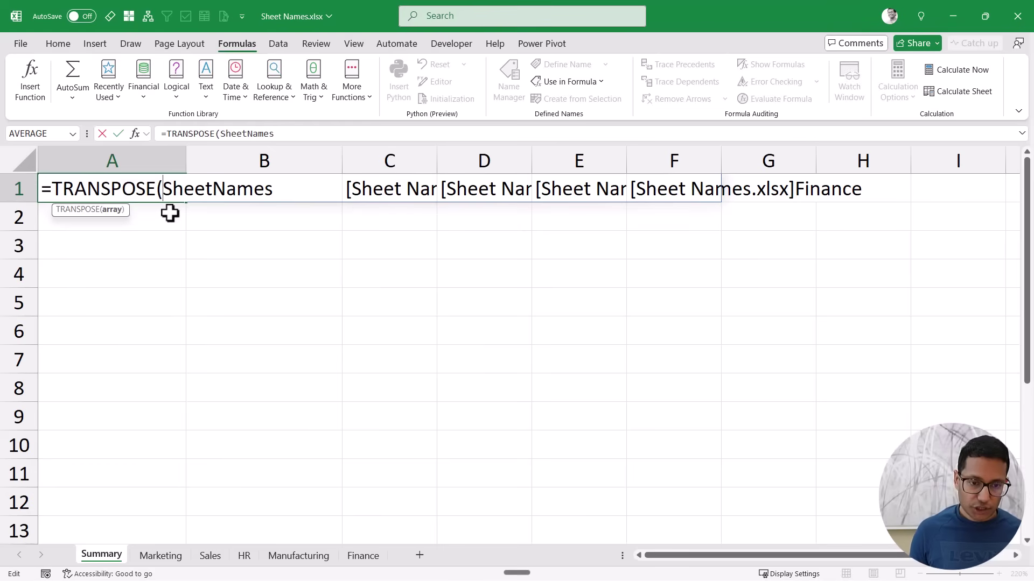
{"action": "key", "text": "Return"}
{"action": "key", "text": "Up"}
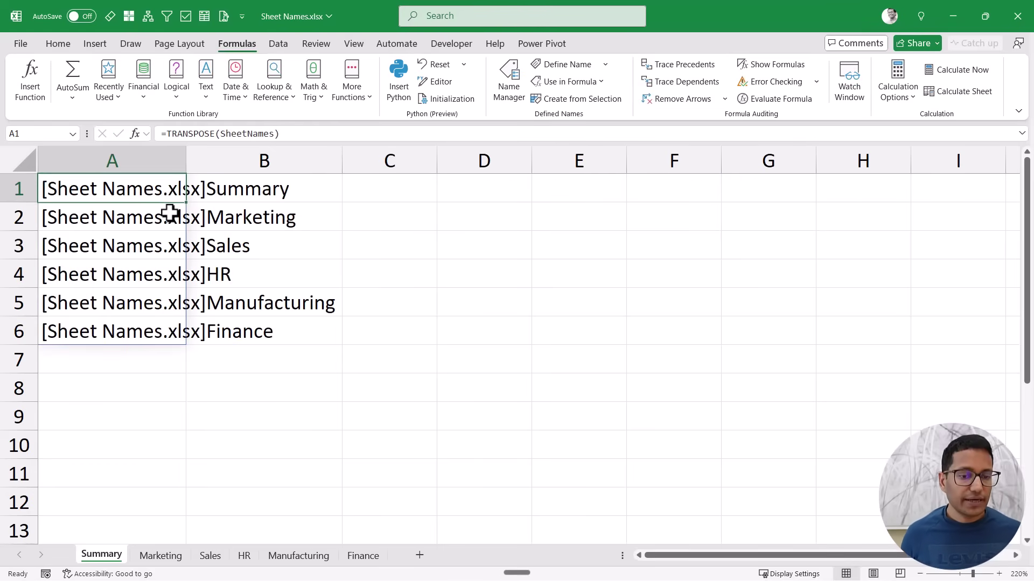
{"action": "double_click", "coordinate": [185, 161]}
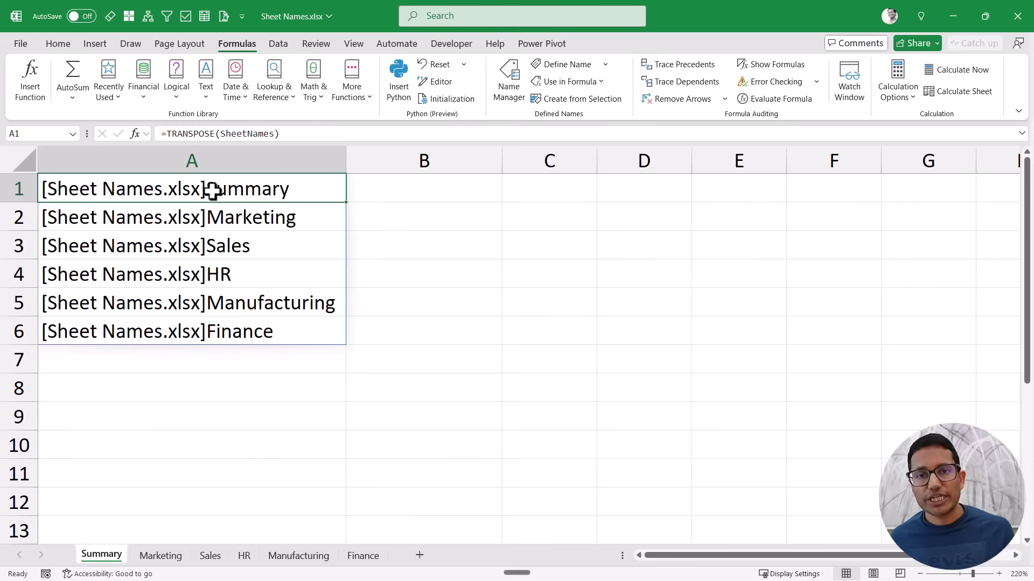
Step: Wrap the A1 formula in TEXTAFTER with the delimiter "]", giving =TEXTAFTER(TRANSPOSE(SheetNames),"]"), to keep only the sheet names
{"action": "double_click", "coordinate": [212, 190]}
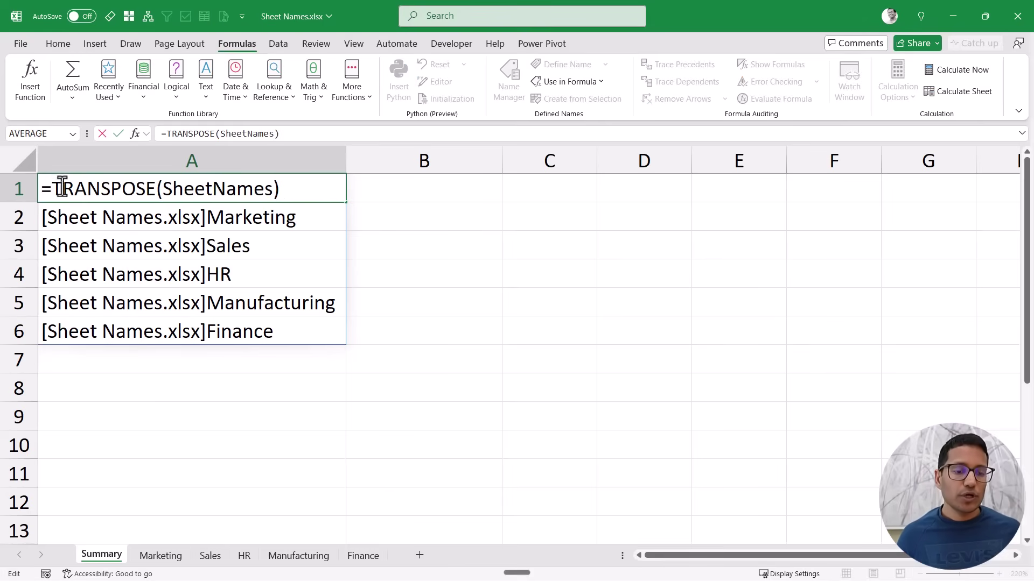
{"action": "type", "text": "TEXTAFTER"}
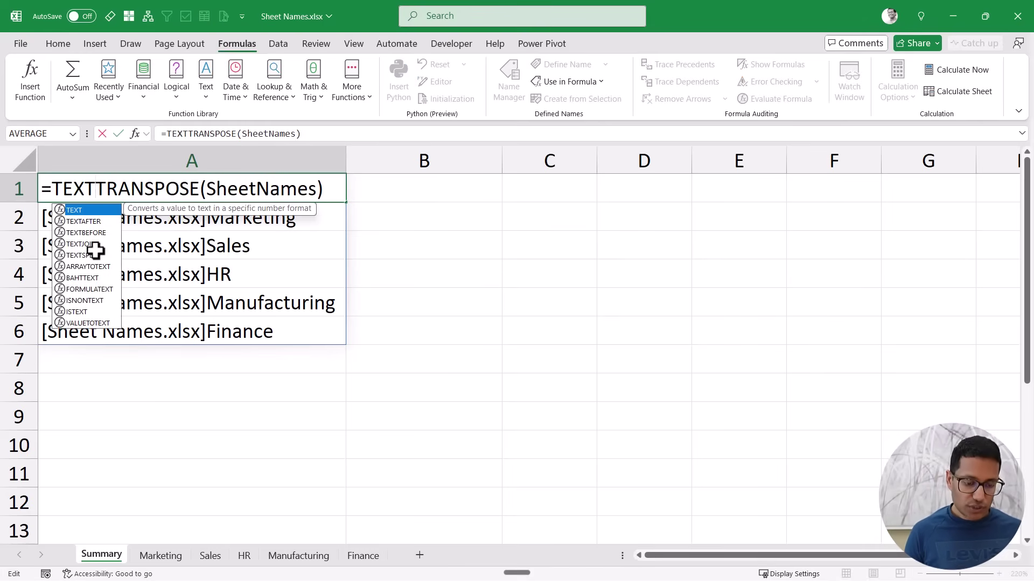
{"action": "type", "text": "("}
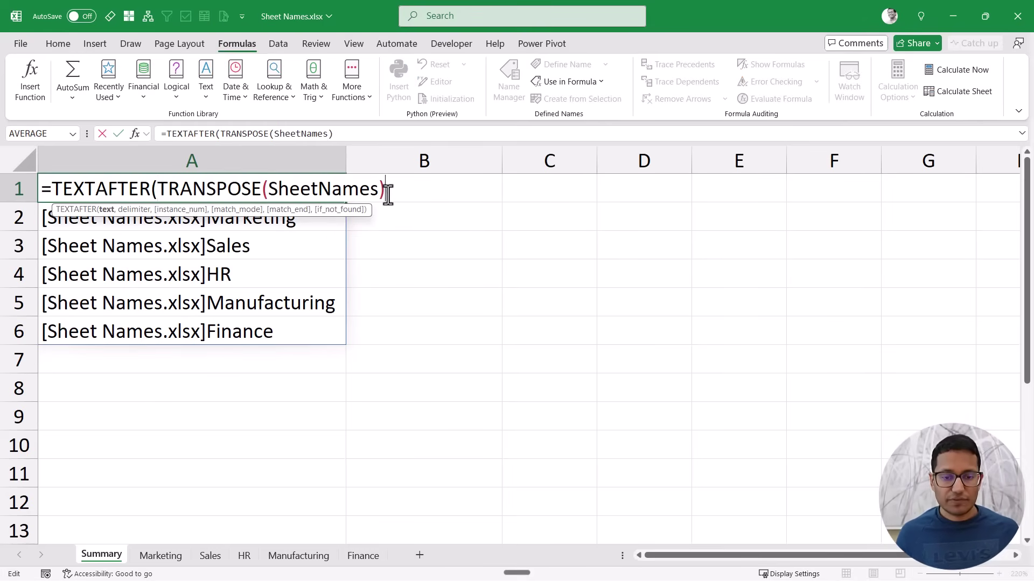
{"action": "type", "text": ",\""}
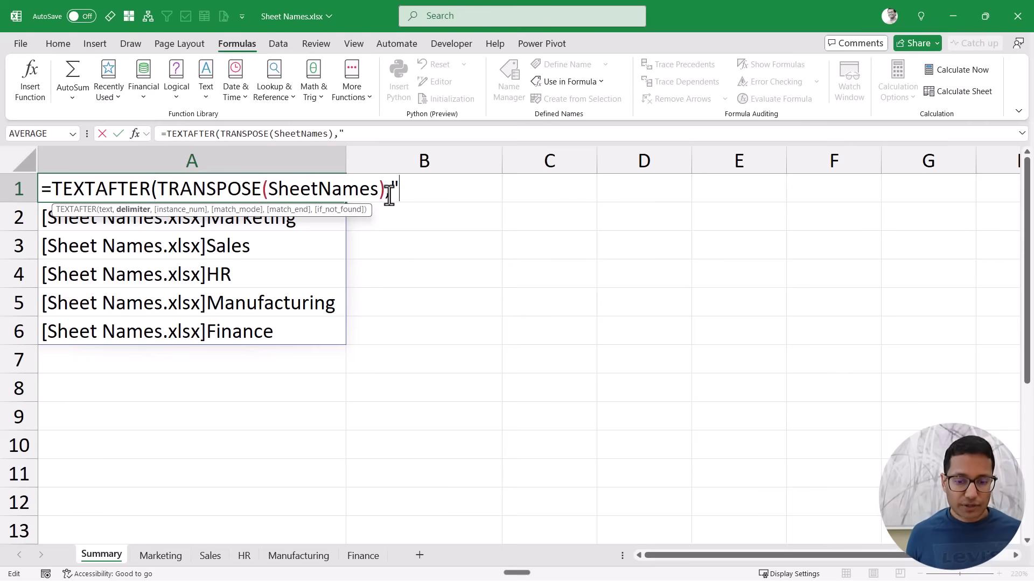
{"action": "type", "text": "]"}
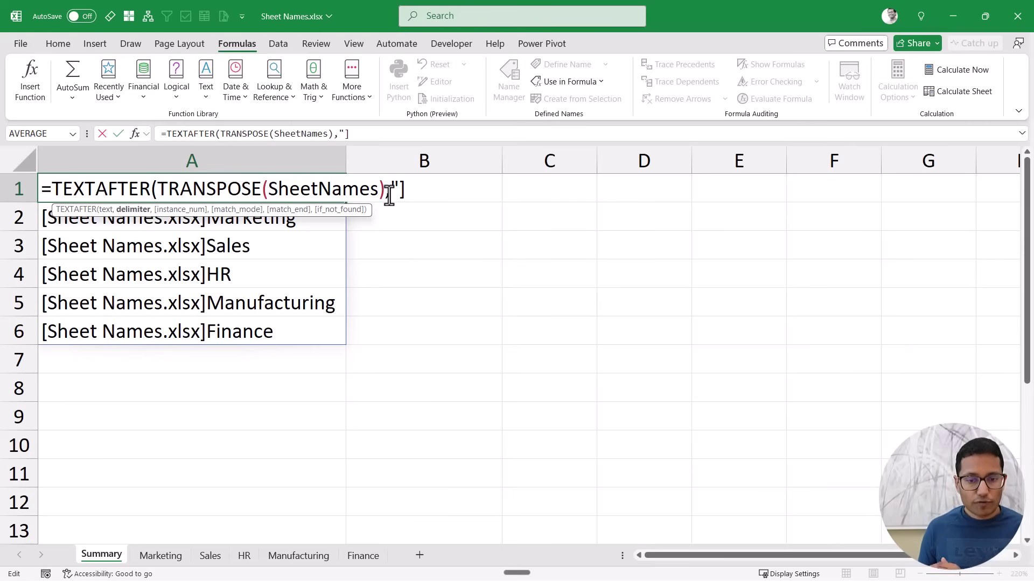
{"action": "type", "text": "\")"}
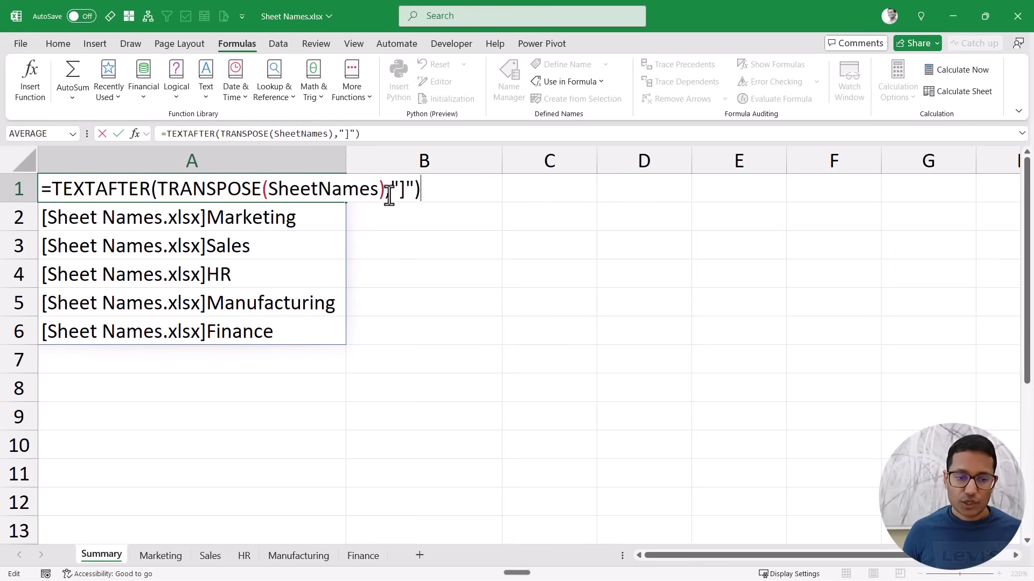
{"action": "key", "text": "Return"}
{"action": "mouse_move", "coordinate": [291, 191]}
{"action": "left_mouse_down"}
{"action": "mouse_move", "coordinate": [280, 192]}
{"action": "mouse_move", "coordinate": [264, 339]}
{"action": "left_mouse_up"}
{"action": "left_click", "coordinate": [275, 187]}
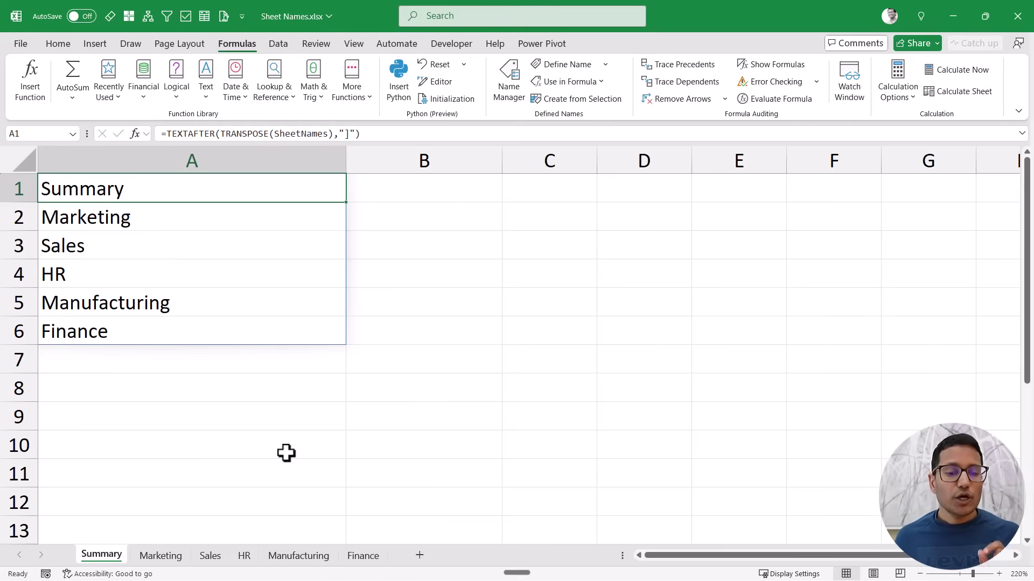
Step: Append &T(NOW()) to the A1 formula, giving =TEXTAFTER(TRANSPOSE(SheetNames),"]")&T(NOW()), to make the list volatile
{"action": "left_click", "coordinate": [364, 135]}
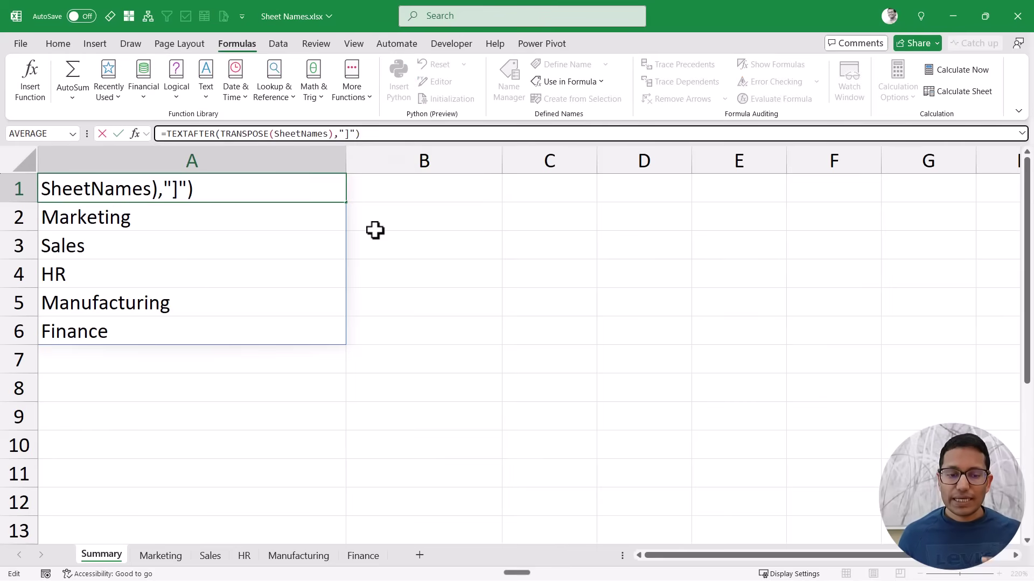
{"action": "left_click", "coordinate": [300, 186]}
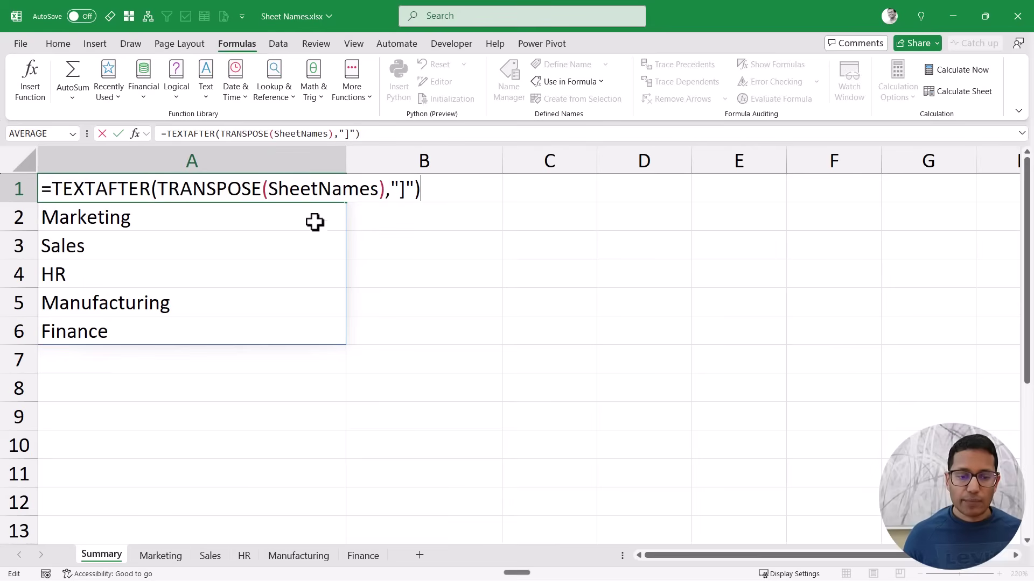
{"action": "type", "text": "&"}
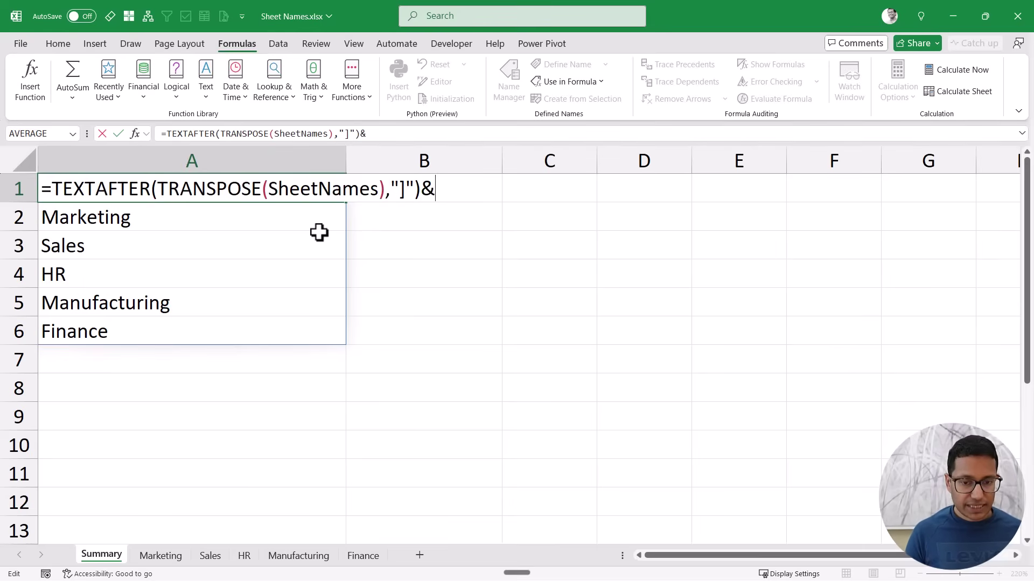
{"action": "type", "text": "T"}
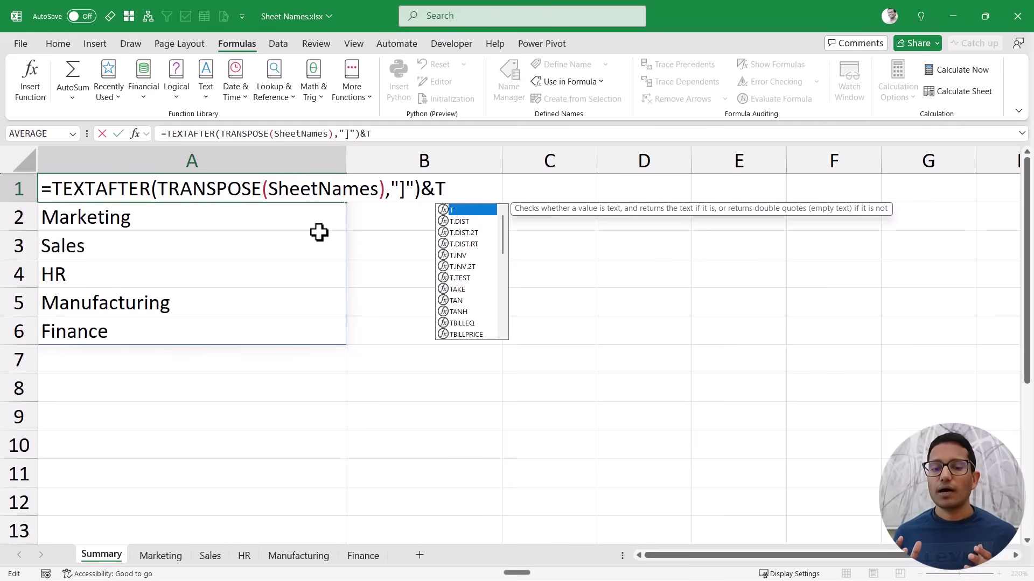
{"action": "type", "text": "("}
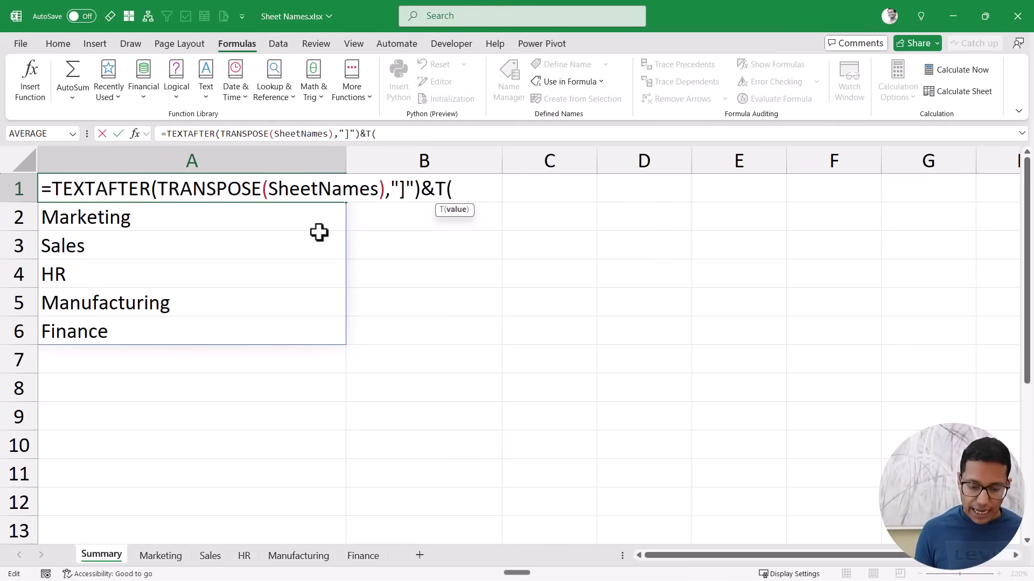
{"action": "type", "text": "NOW())"}
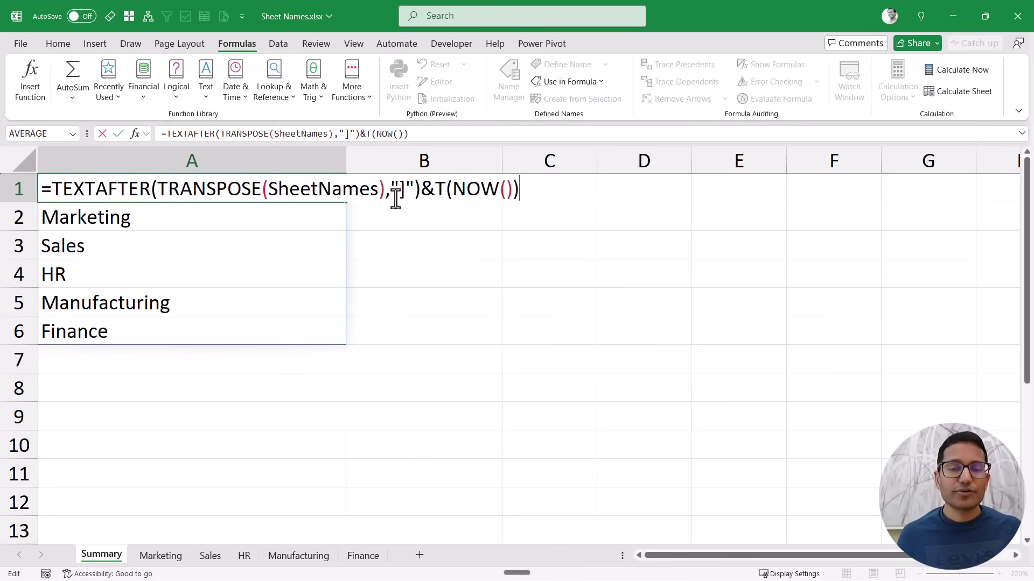
{"action": "left_click_drag", "start_coordinate": [453, 189], "coordinate": [512, 188]}
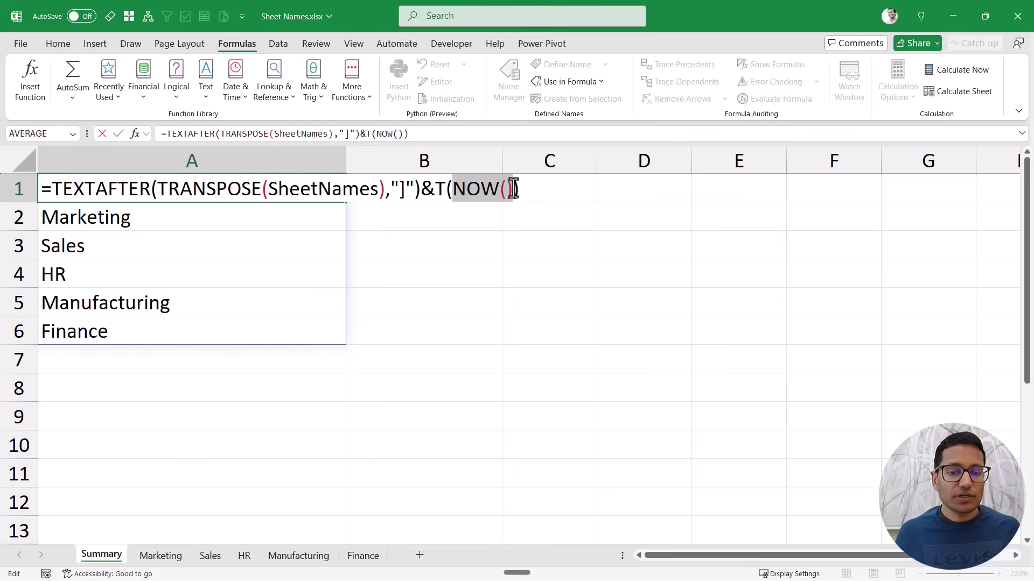
{"action": "left_click_drag", "start_coordinate": [434, 189], "coordinate": [532, 189]}
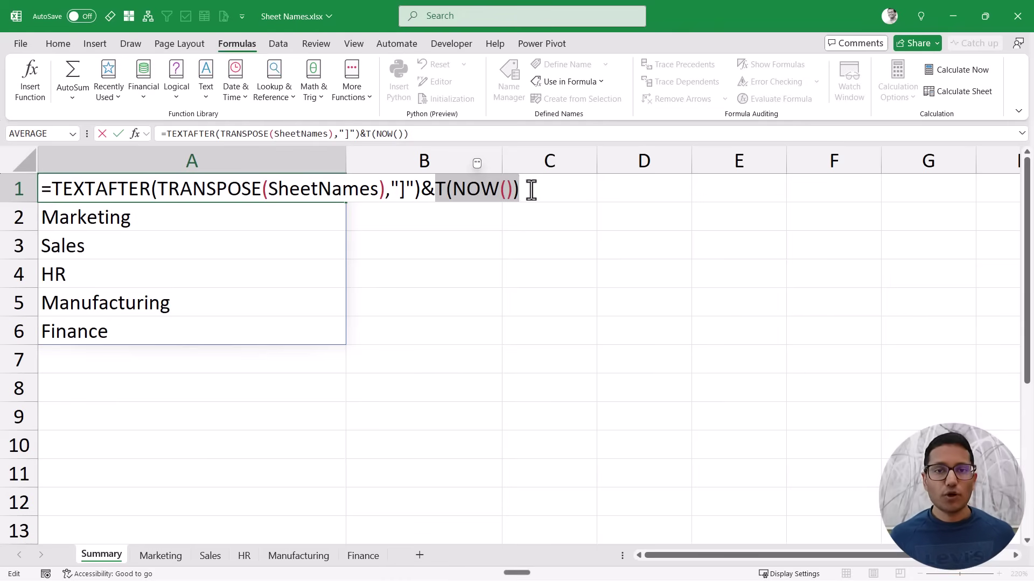
{"action": "key", "text": "Return"}
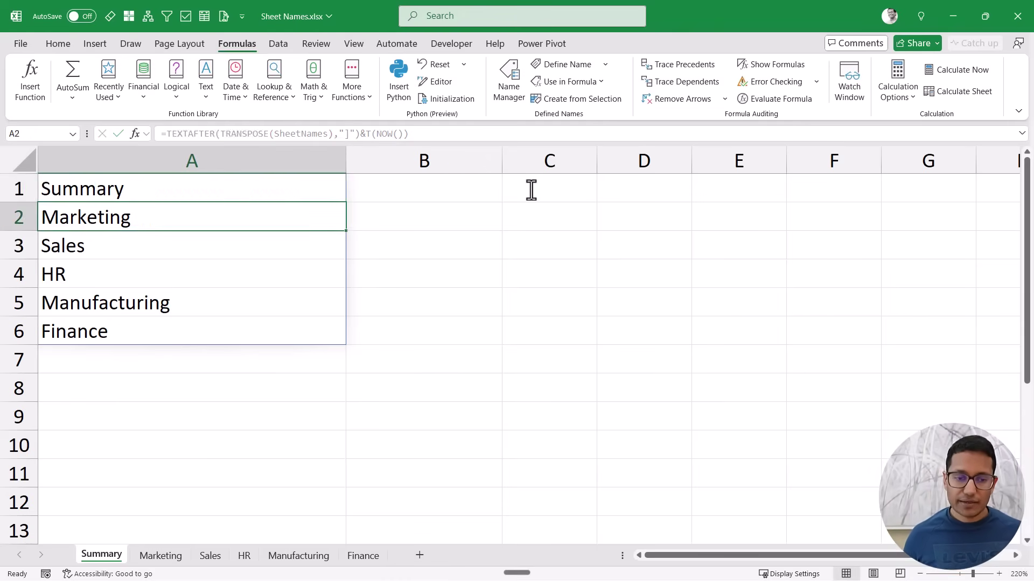
{"action": "key", "text": "Up"}
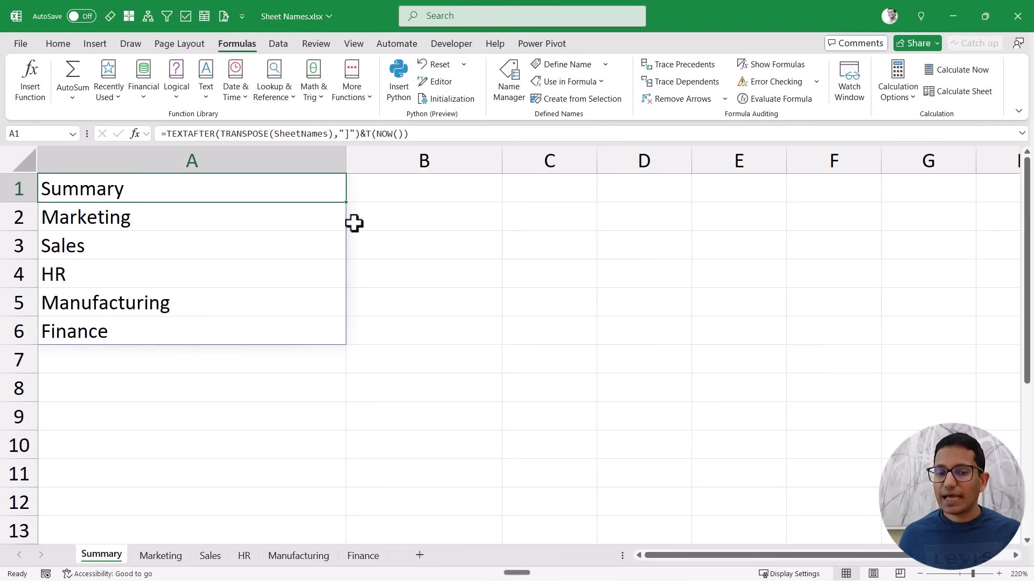
Step: Move the Sales sheet after Finance and check its position in the list on the Summary sheet
{"action": "left_click", "coordinate": [210, 557]}
{"action": "mouse_move", "coordinate": [210, 558]}
{"action": "left_mouse_down"}
{"action": "mouse_move", "coordinate": [313, 544]}
{"action": "mouse_move", "coordinate": [384, 547]}
{"action": "mouse_move", "coordinate": [389, 558]}
{"action": "left_mouse_up"}
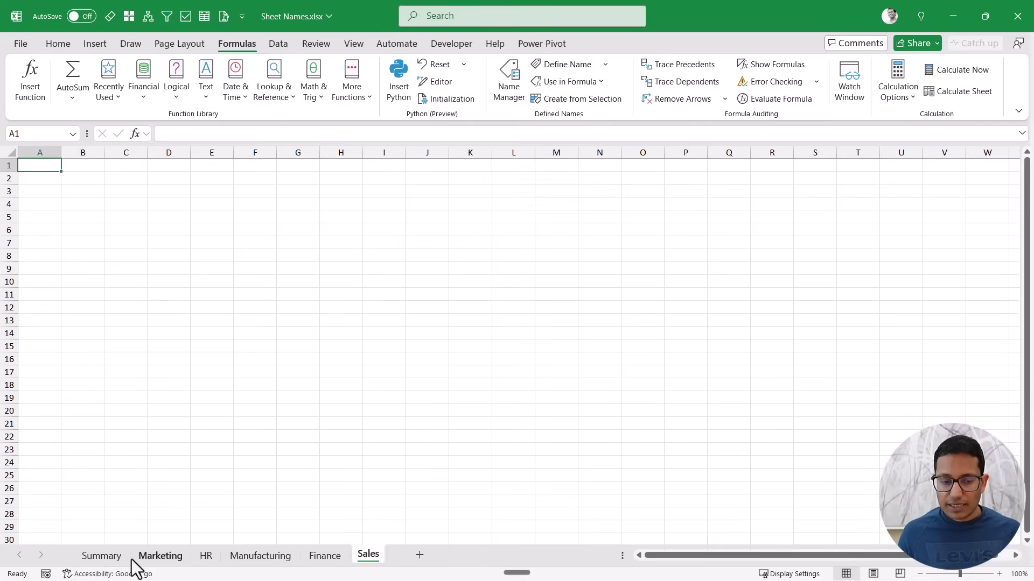
{"action": "left_click", "coordinate": [110, 556]}
{"action": "left_click", "coordinate": [203, 333]}
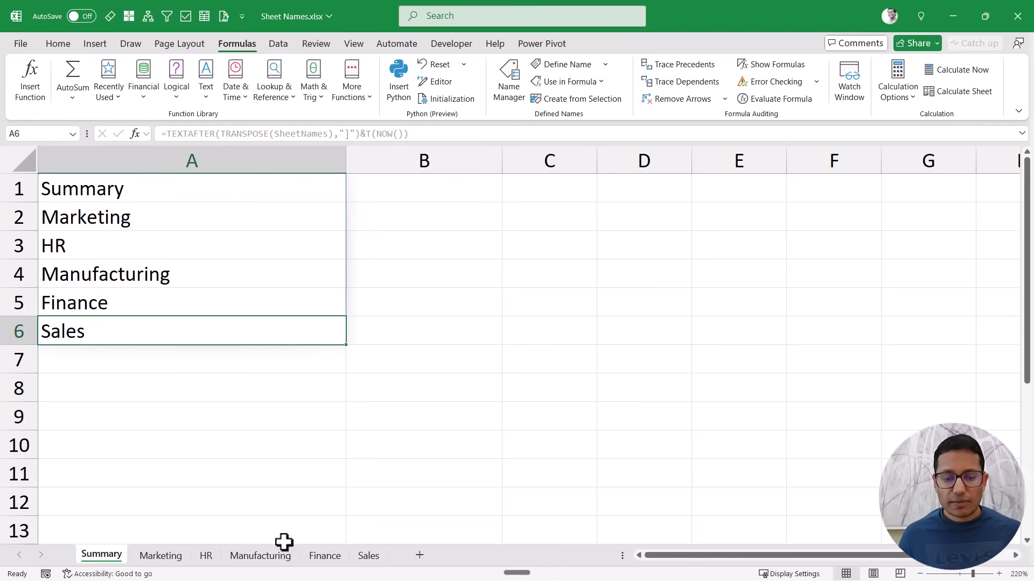
Step: Rename the Finance sheet as Finance 2 and check its entry in the list on the Summary sheet
{"action": "double_click", "coordinate": [325, 555]}
{"action": "left_click", "coordinate": [333, 556]}
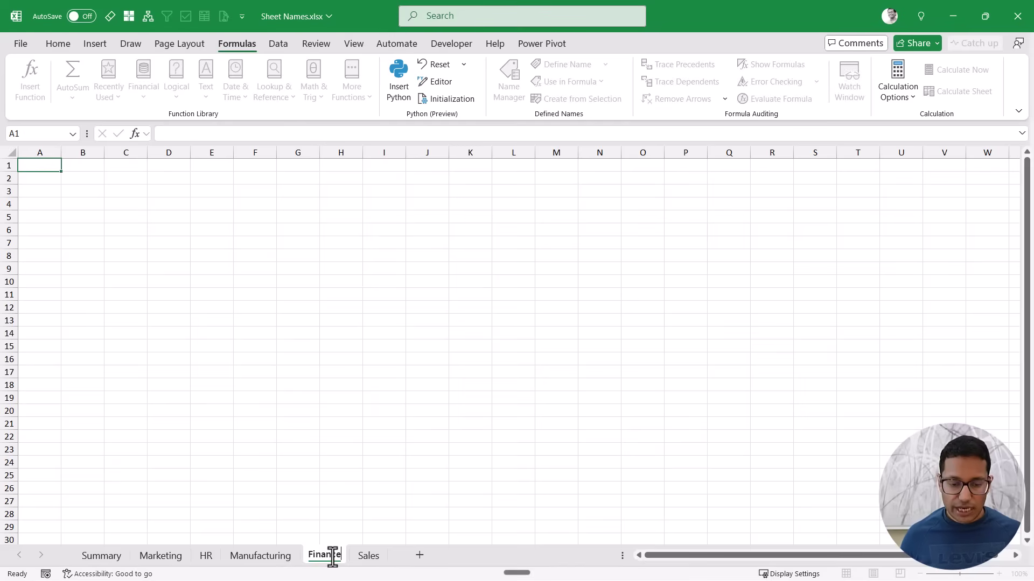
{"action": "type", "text": "2"}
{"action": "key", "text": "Return"}
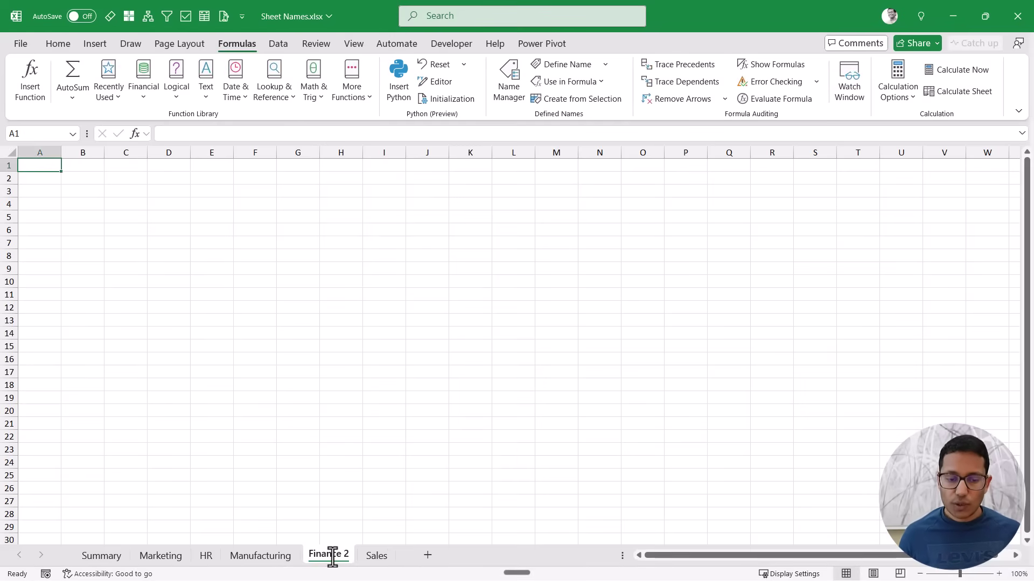
{"action": "left_click", "coordinate": [101, 556]}
{"action": "left_click", "coordinate": [184, 303]}
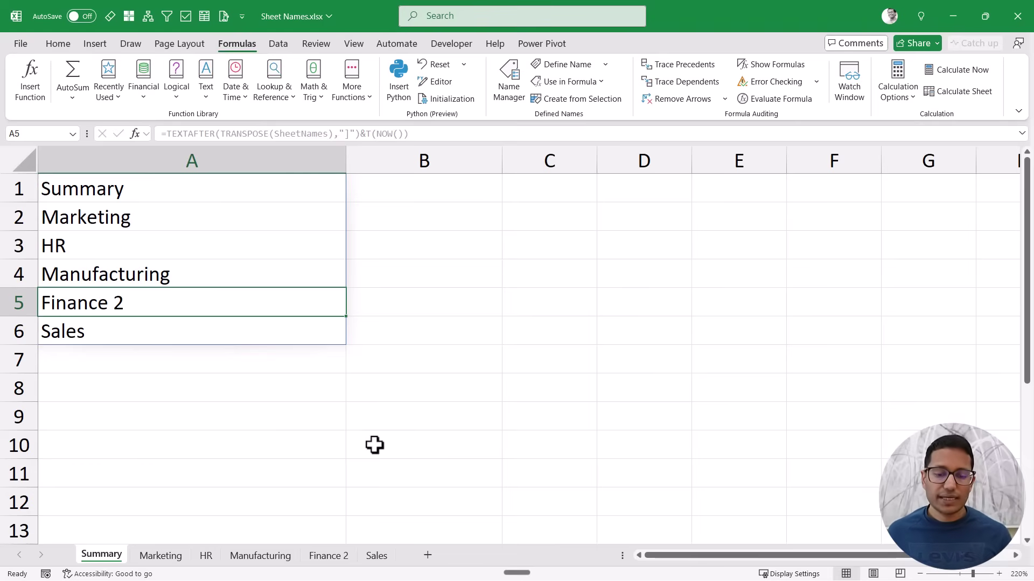
Step: Add a new worksheet, and force the Summary list to recalculate by entering "test" in cell C8 and clearing it
{"action": "left_click", "coordinate": [428, 558]}
{"action": "left_click", "coordinate": [113, 555]}
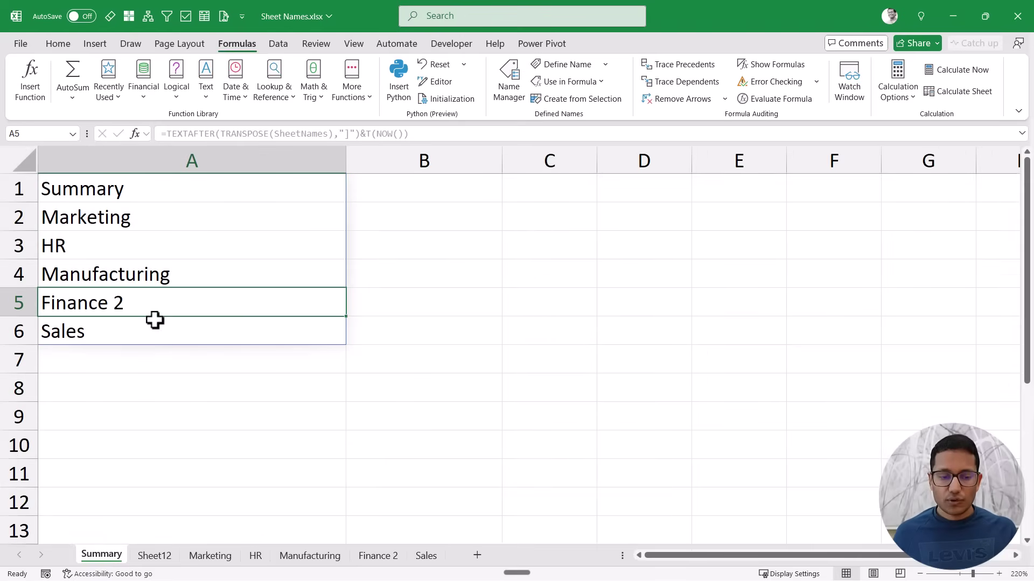
{"action": "left_click", "coordinate": [530, 389]}
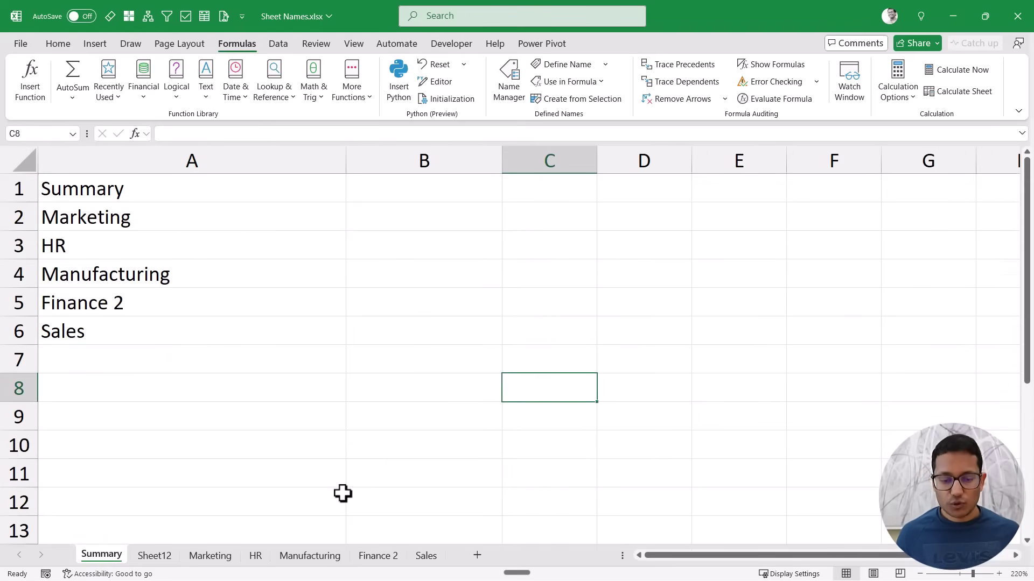
{"action": "type", "text": "test"}
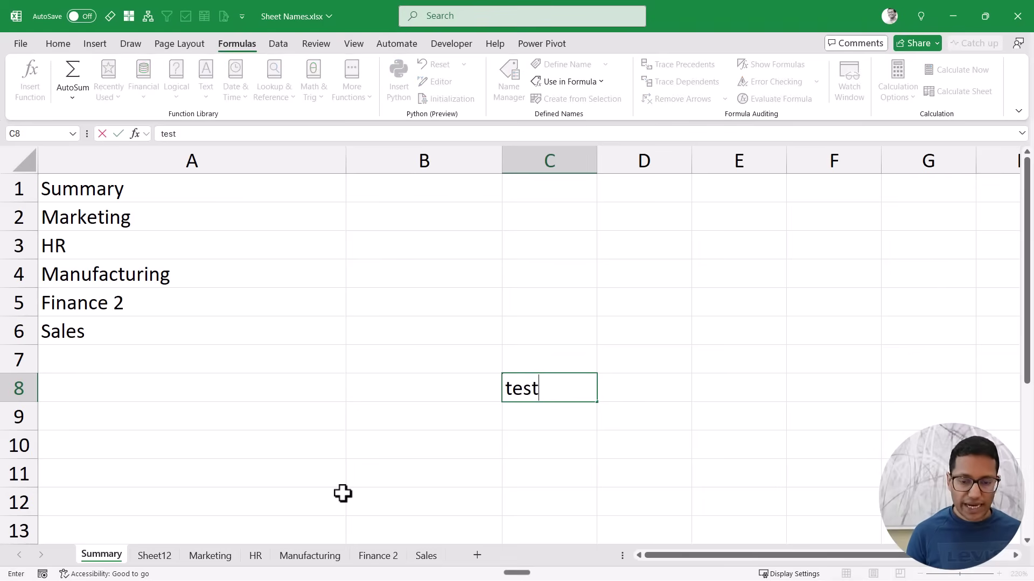
{"action": "key", "text": "Return"}
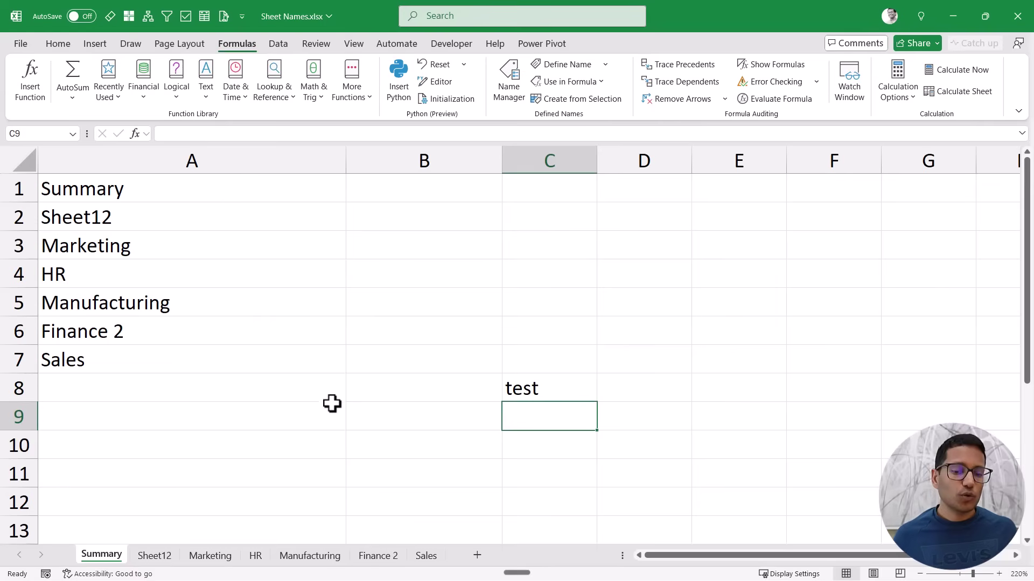
{"action": "left_click", "coordinate": [508, 389]}
{"action": "key", "text": "Delete"}
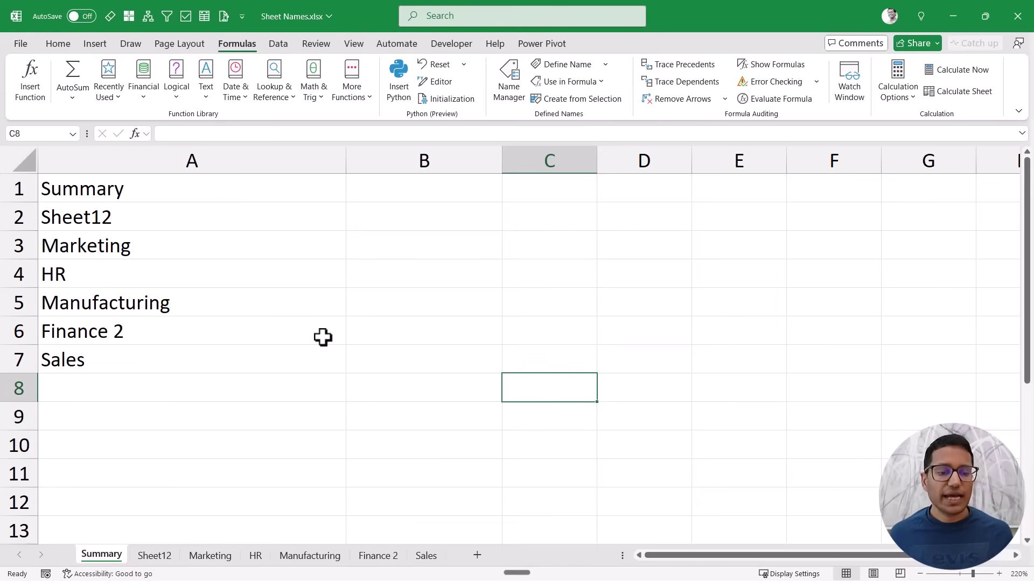
Step: Delete the newly added Sheet12 worksheet and return to the Summary sheet to check the list
{"action": "left_click", "coordinate": [153, 557]}
{"action": "right_click", "coordinate": [153, 558]}
{"action": "left_click", "coordinate": [202, 371]}
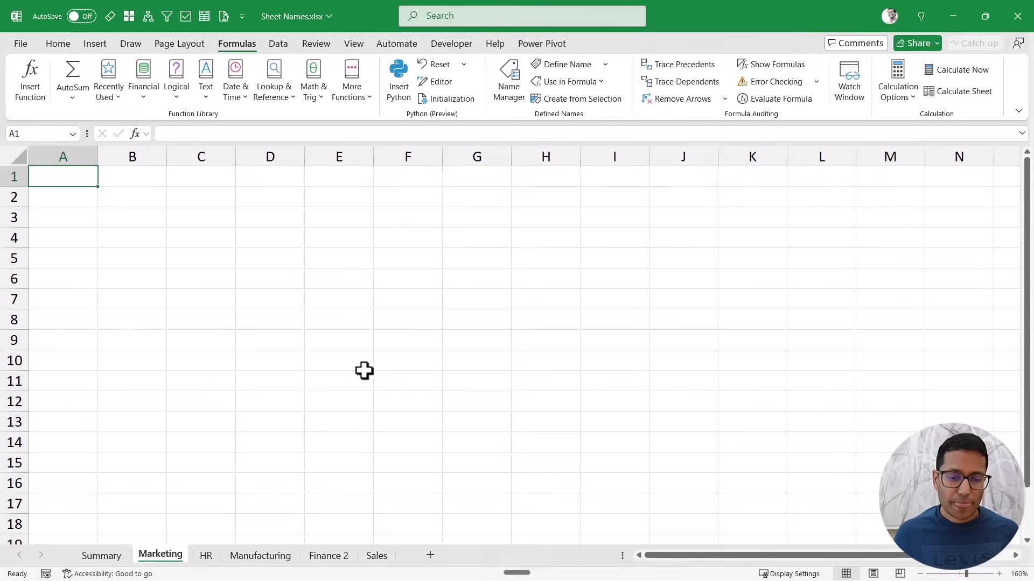
{"action": "left_click", "coordinate": [116, 558]}
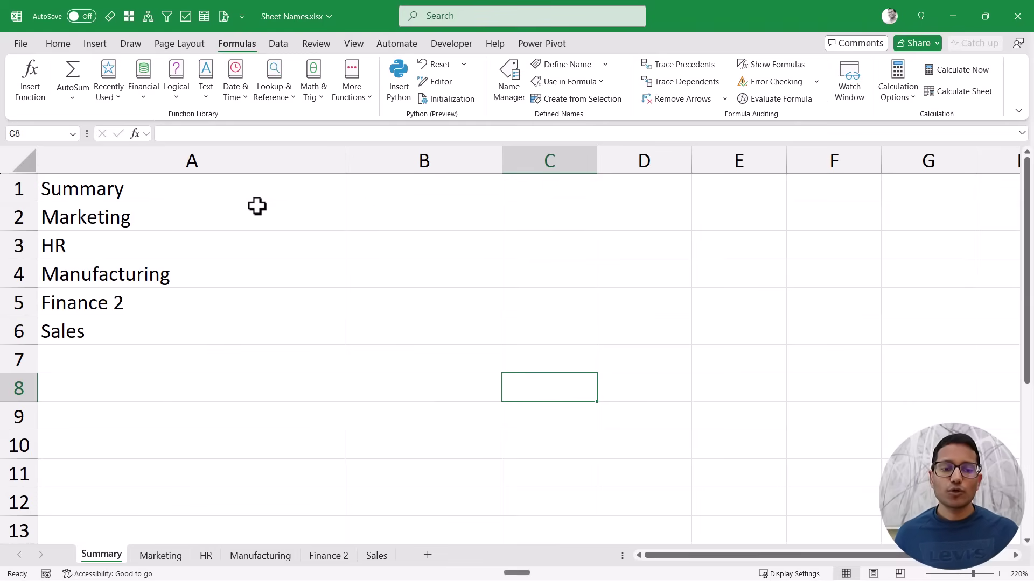
{"action": "left_click", "coordinate": [174, 557]}
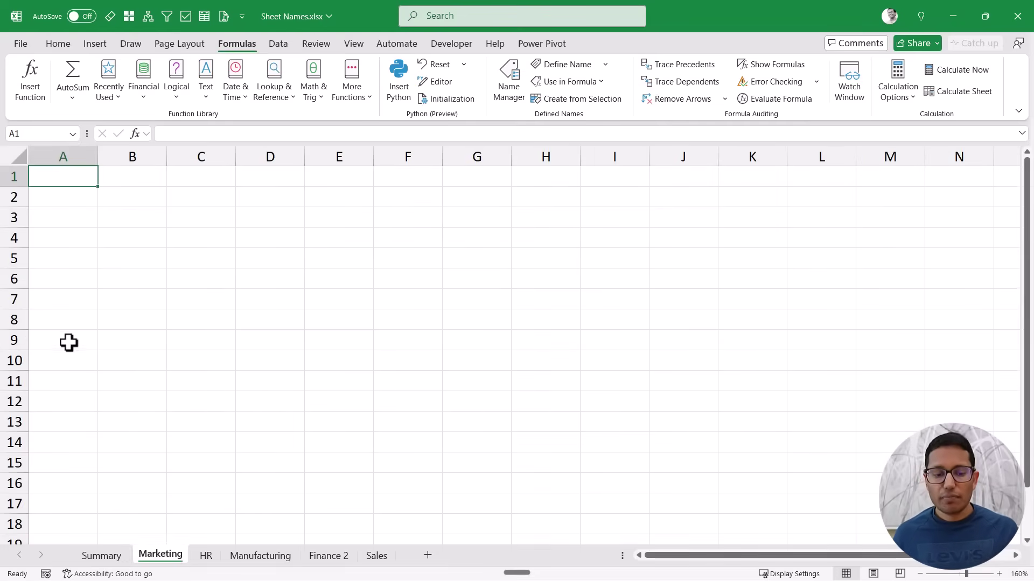
{"action": "left_click", "coordinate": [102, 556]}
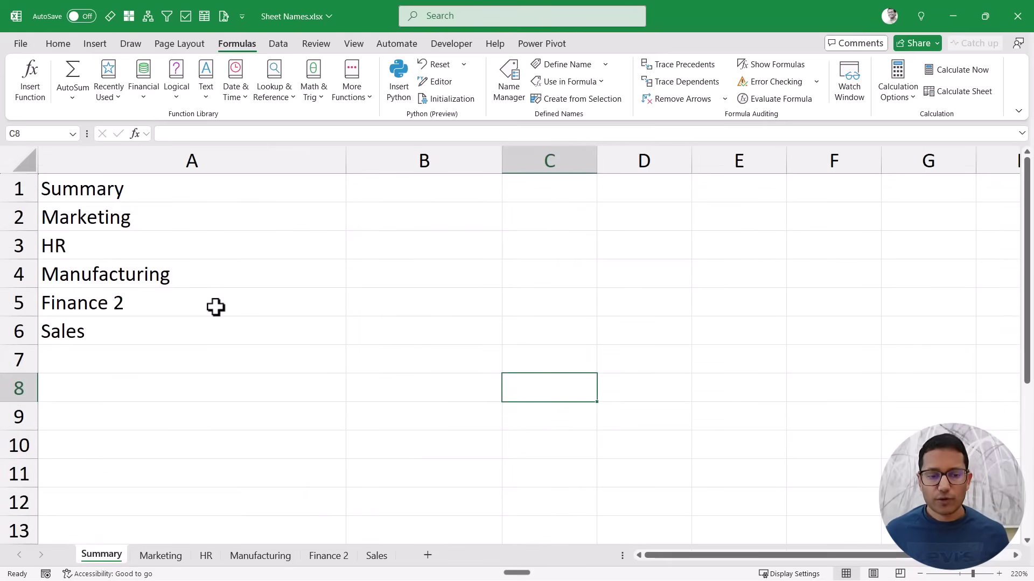
{"action": "left_click_drag", "start_coordinate": [216, 195], "coordinate": [203, 327]}
{"action": "left_click", "coordinate": [172, 193]}
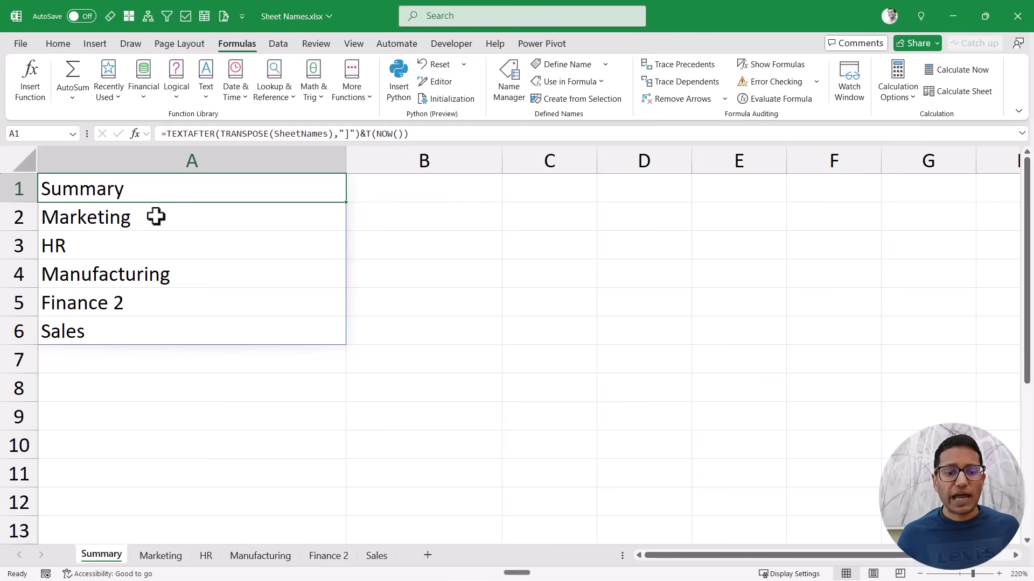
{"action": "left_click_drag", "start_coordinate": [155, 215], "coordinate": [154, 322]}
Step: Wrap the A1 formula in FILTER, repeating the copied TEXTAFTER expression with <>"Summary" as the include condition, to exclude the Summary sheet
{"action": "left_click", "coordinate": [144, 184]}
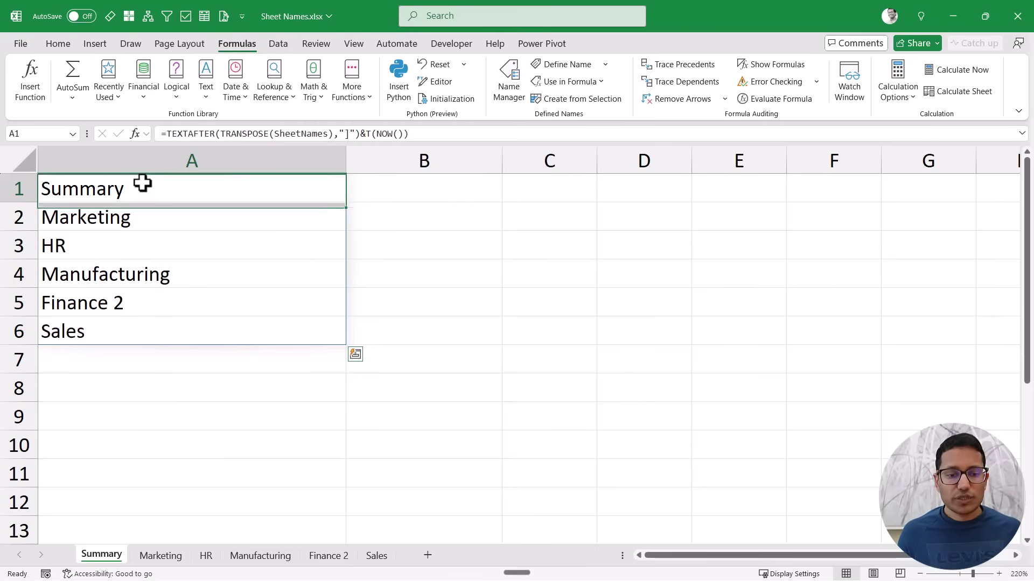
{"action": "left_click_drag", "start_coordinate": [167, 135], "coordinate": [431, 137]}
{"action": "key", "text": "ctrl+c"}
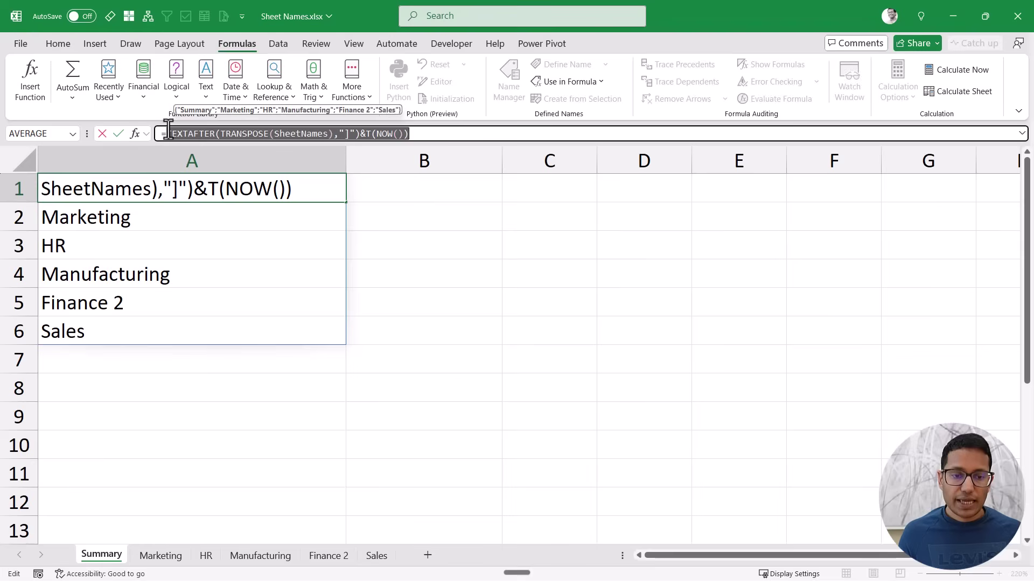
{"action": "key", "text": "Left"}
{"action": "type", "text": "FILTER("}
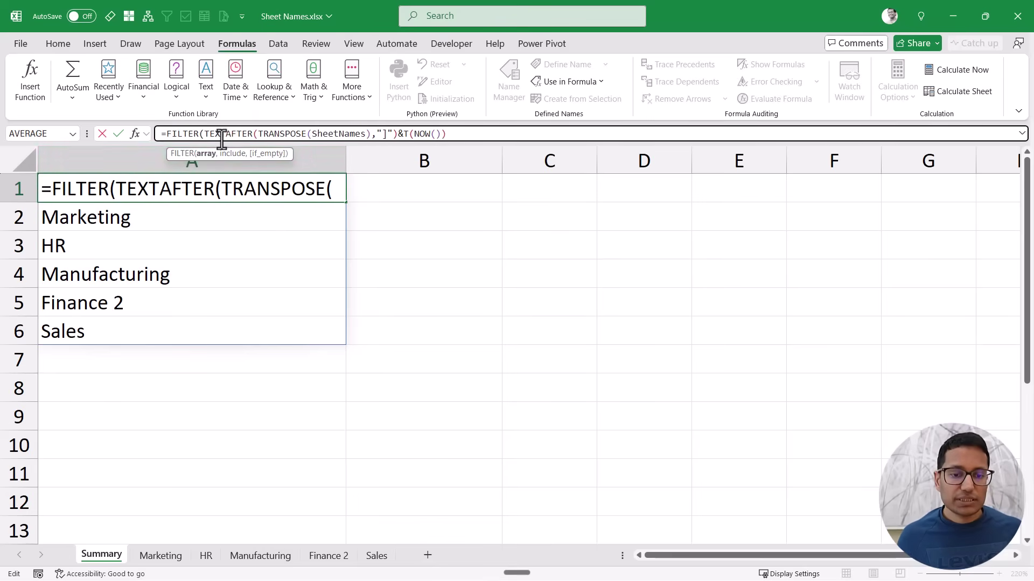
{"action": "left_click", "coordinate": [451, 134]}
{"action": "type", "text": ","}
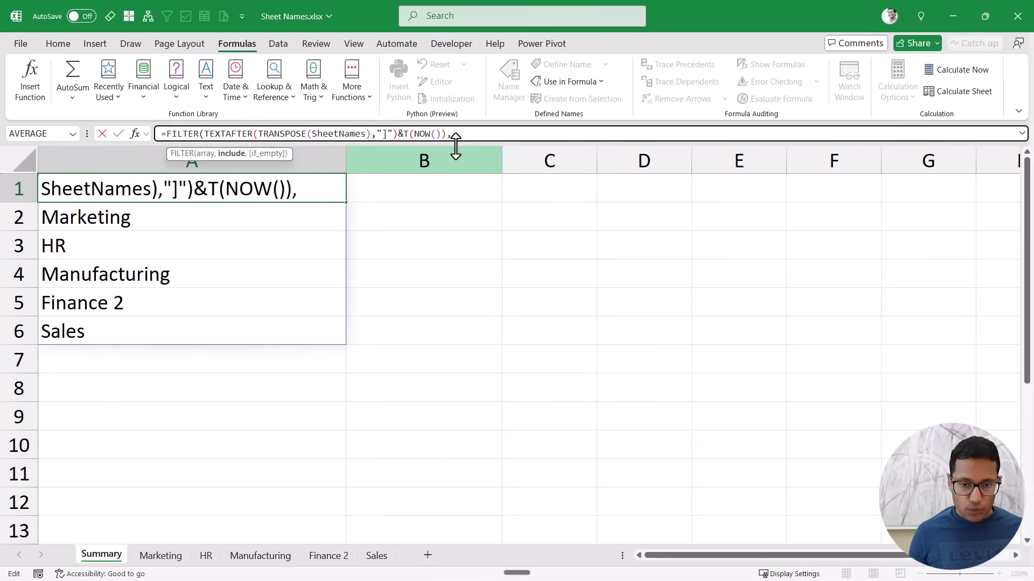
{"action": "key", "text": "ctrl+v"}
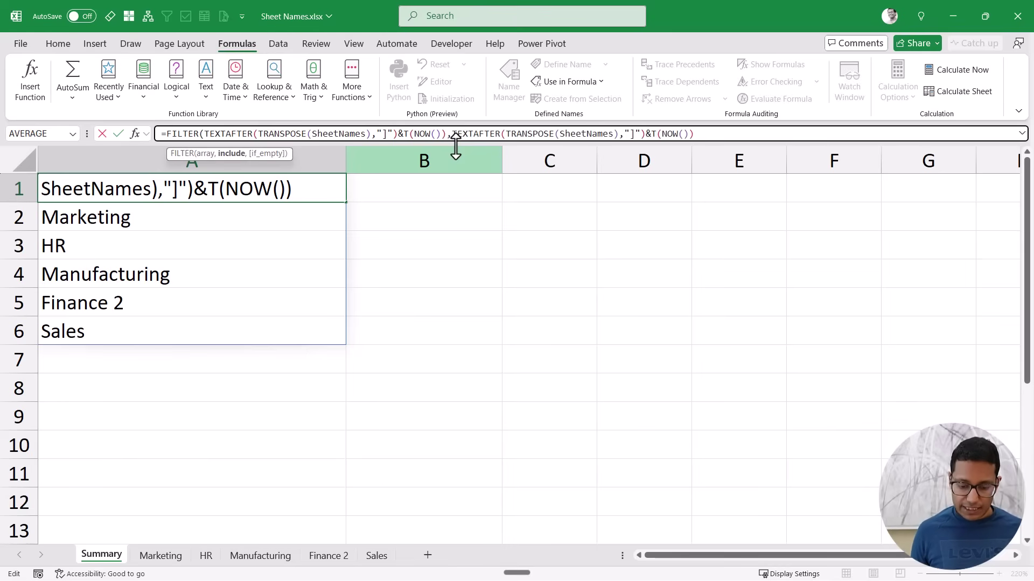
{"action": "type", "text": "<>\"\""}
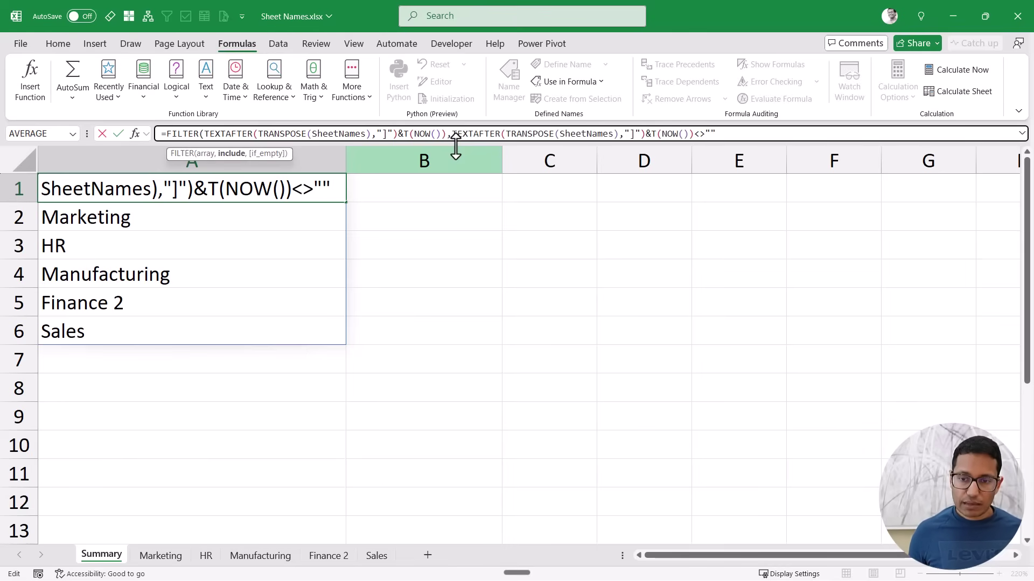
{"action": "type", "text": "Summary"}
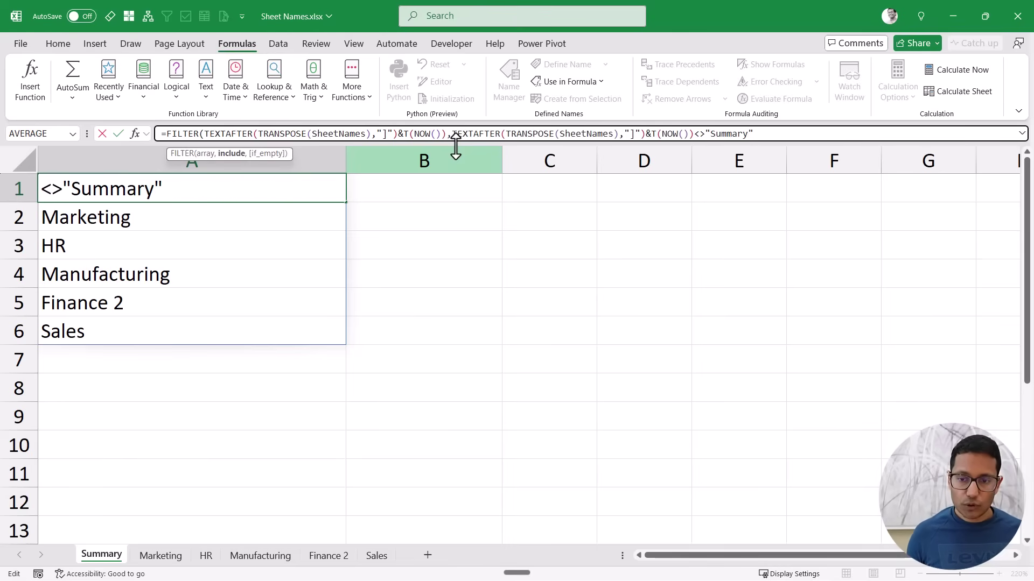
{"action": "type", "text": ")"}
{"action": "key", "text": "Return"}
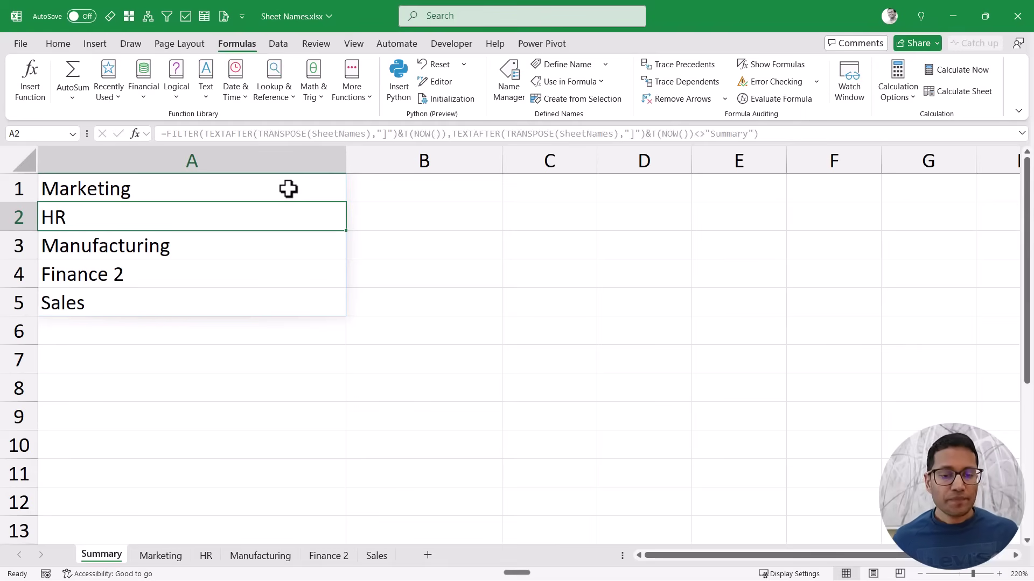
{"action": "left_click", "coordinate": [391, 195]}
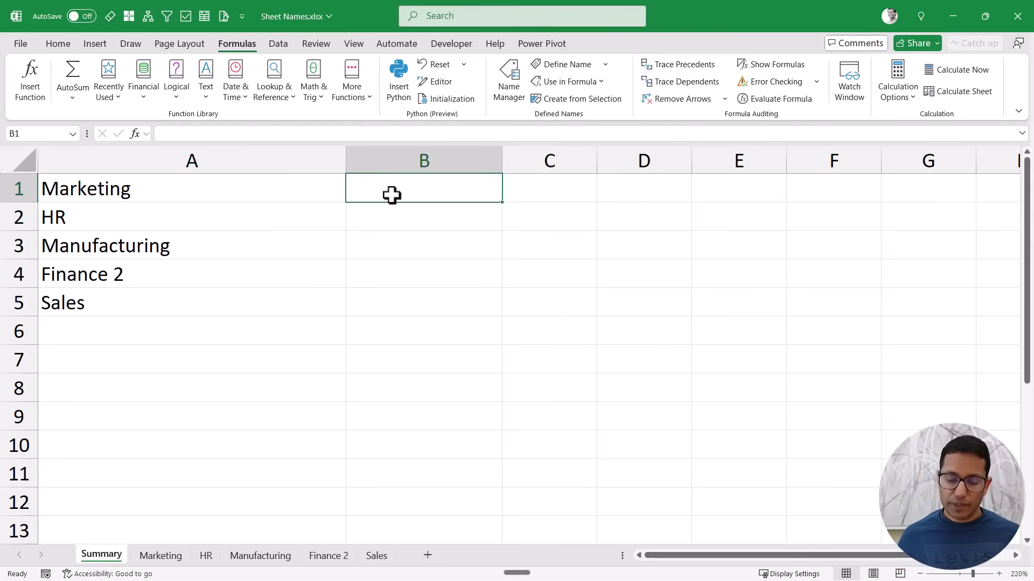
{"action": "type", "text": "=Hyper"}
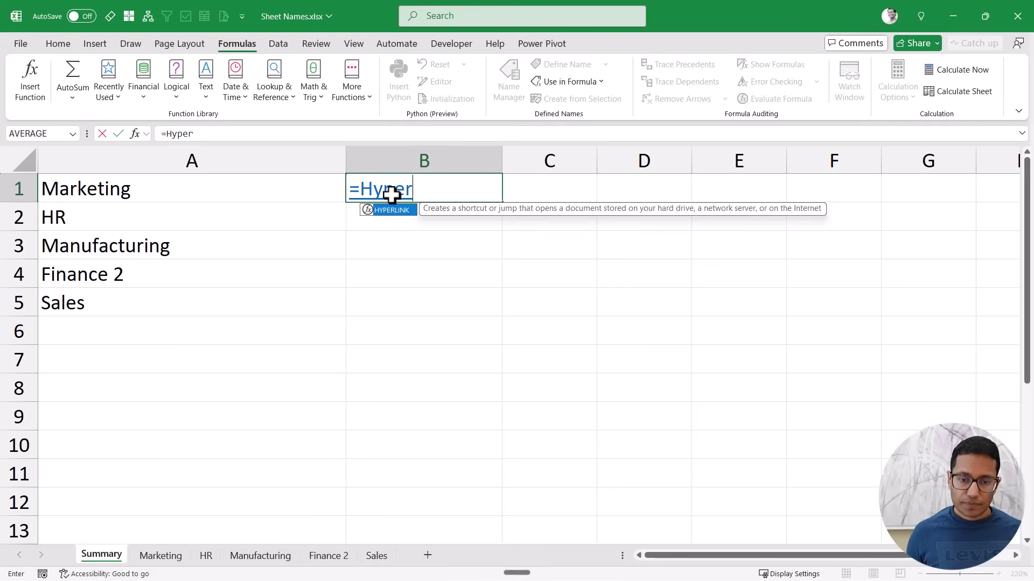
{"action": "key", "text": "Tab"}
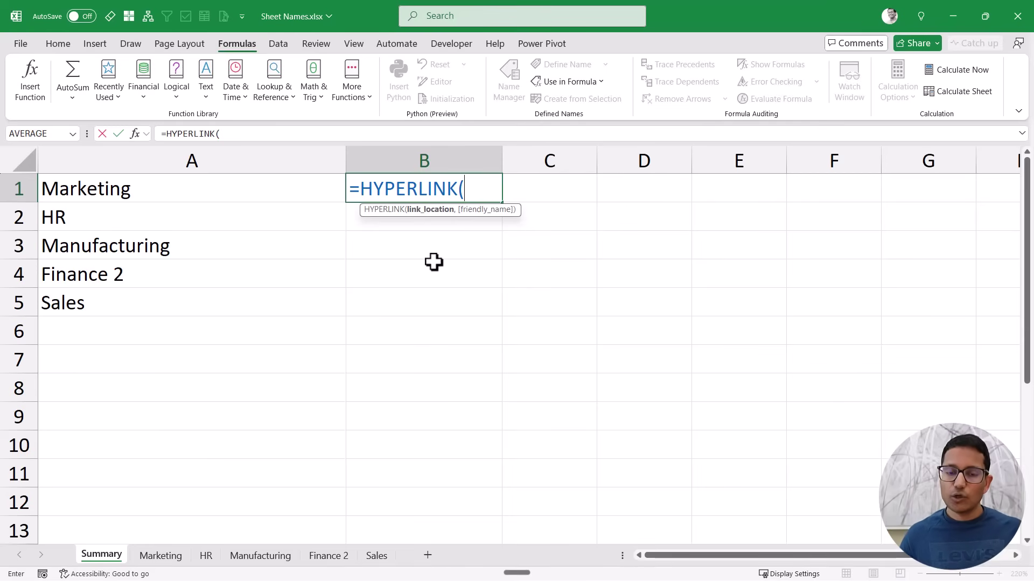
{"action": "key", "text": "Escape"}
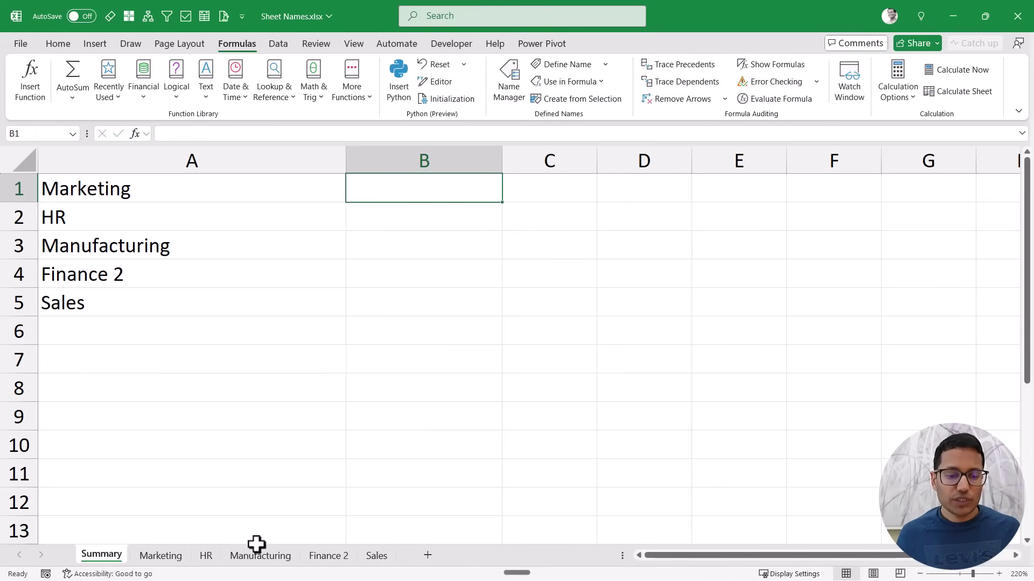
{"action": "left_click", "coordinate": [161, 557]}
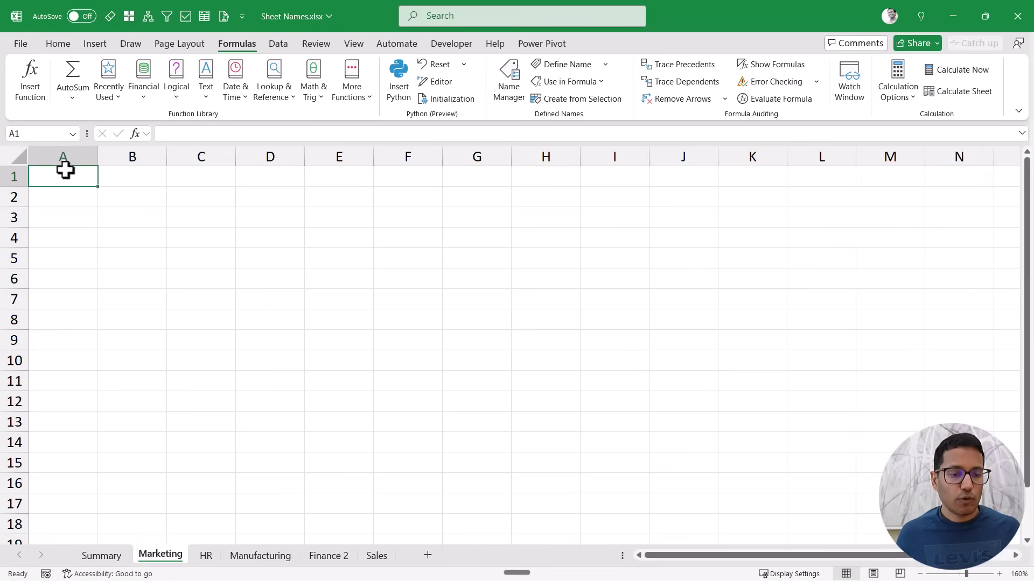
{"action": "left_click", "coordinate": [101, 557]}
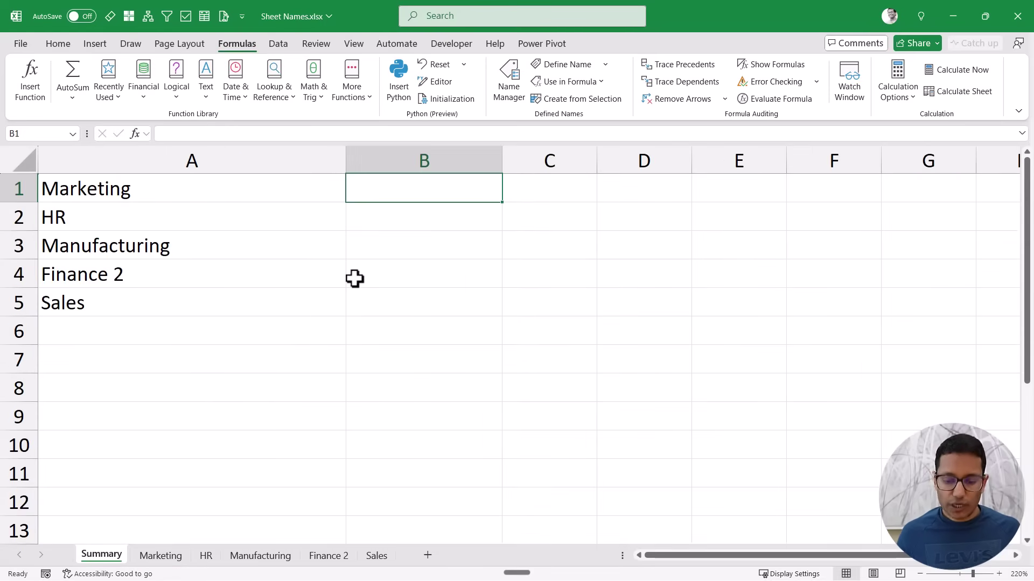
Step: Start a reference in B1 to cell A1 of the Marketing sheet, examine its syntax, and cancel the entry
{"action": "type", "text": "="}
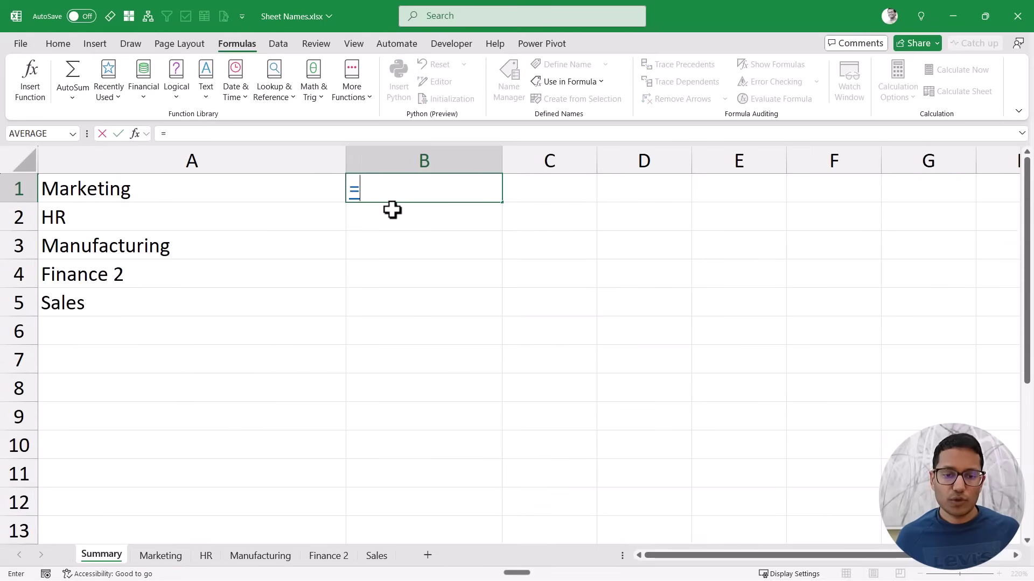
{"action": "left_click", "coordinate": [161, 557]}
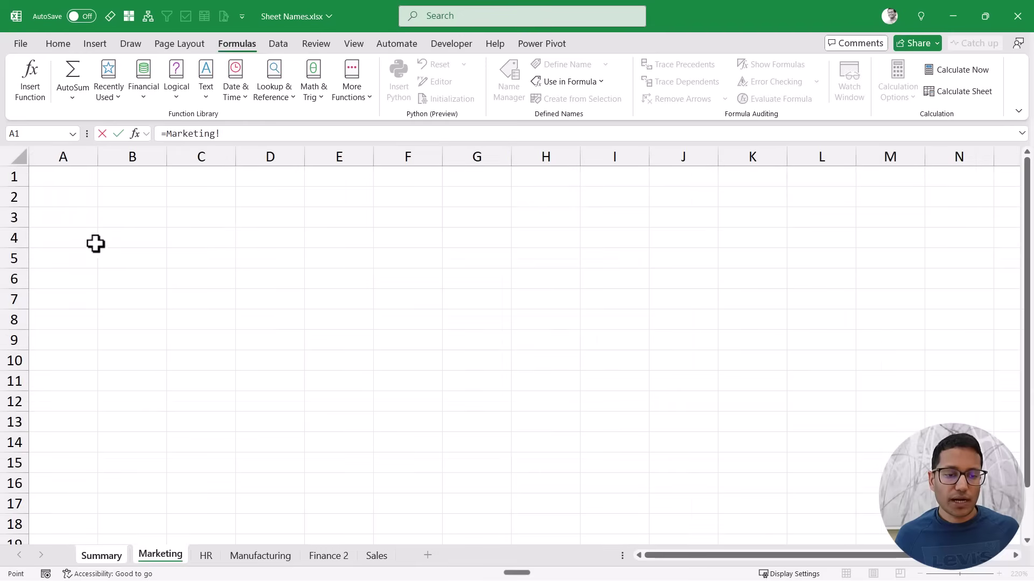
{"action": "left_click", "coordinate": [69, 174]}
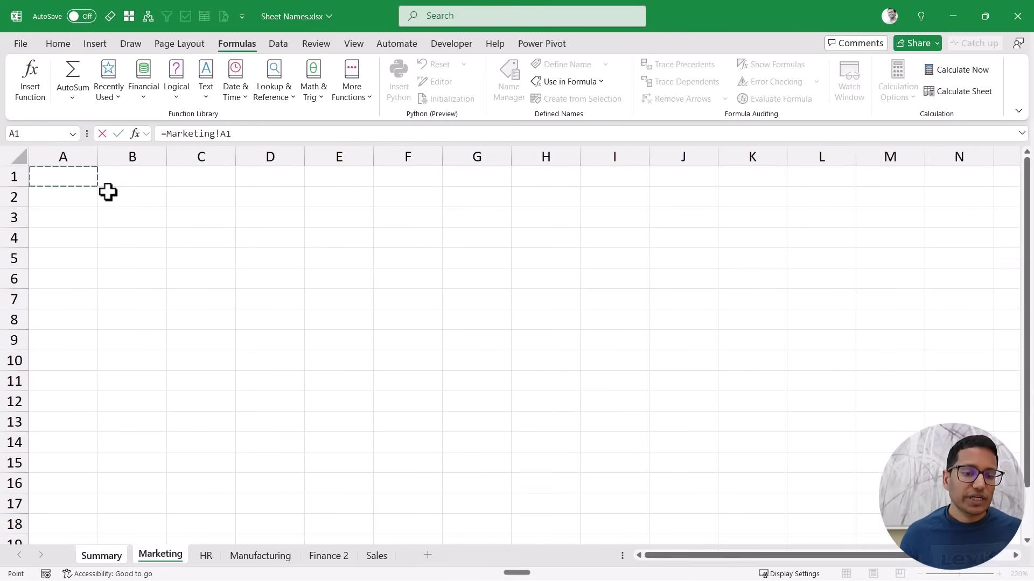
{"action": "left_click_drag", "start_coordinate": [167, 134], "coordinate": [241, 135]}
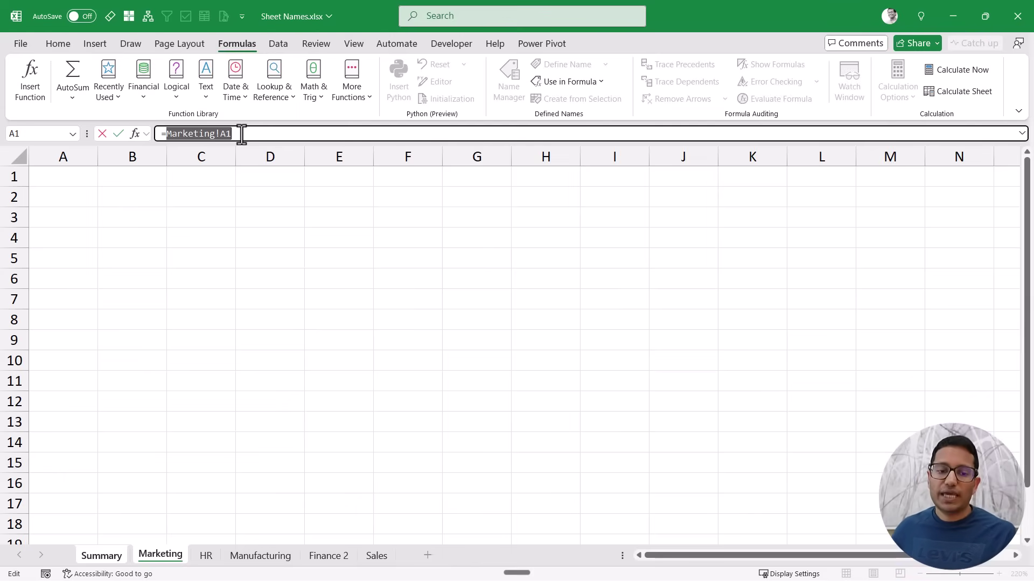
{"action": "key", "text": "Escape"}
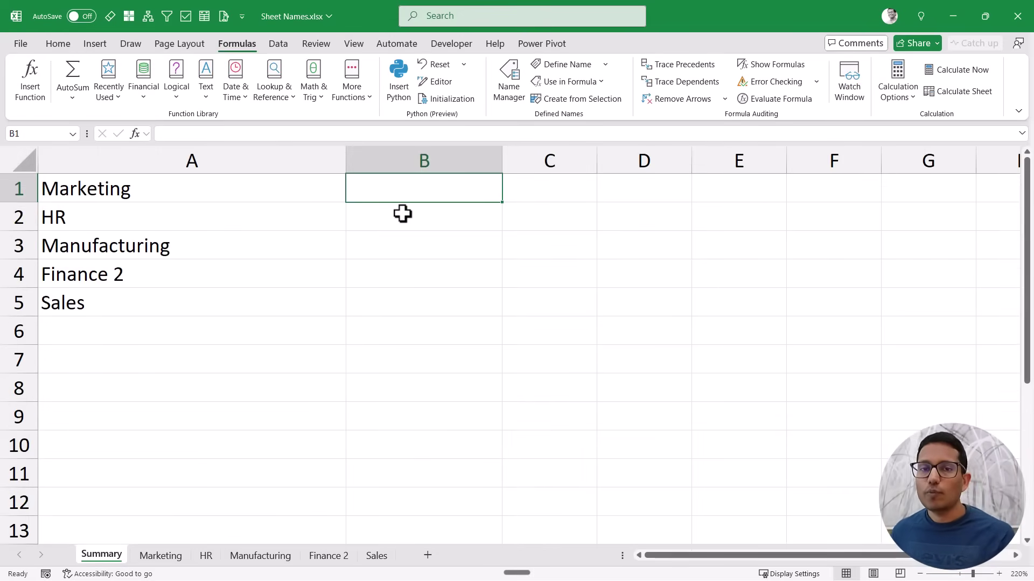
Step: Start a HYPERLINK formula in B1 of the Summary sheet whose link location joins "#'" with cell A1
{"action": "type", "text": "=Hyper"}
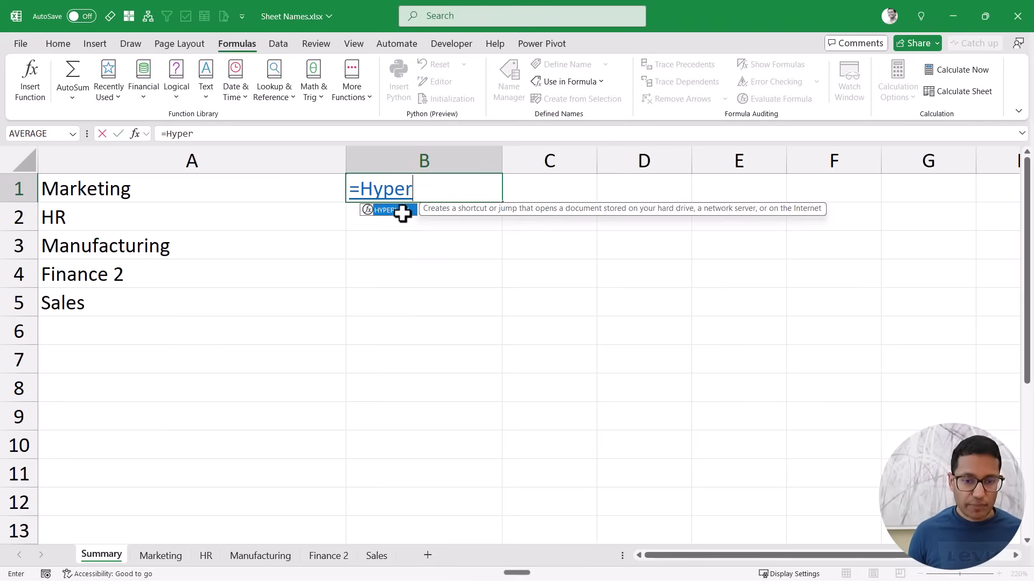
{"action": "key", "text": "Tab"}
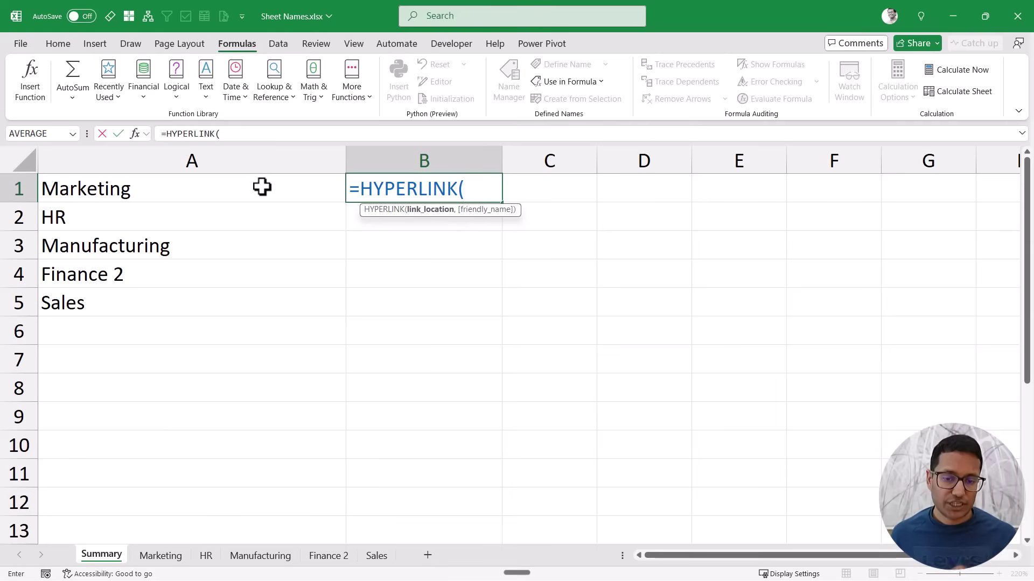
{"action": "type", "text": "\"\""}
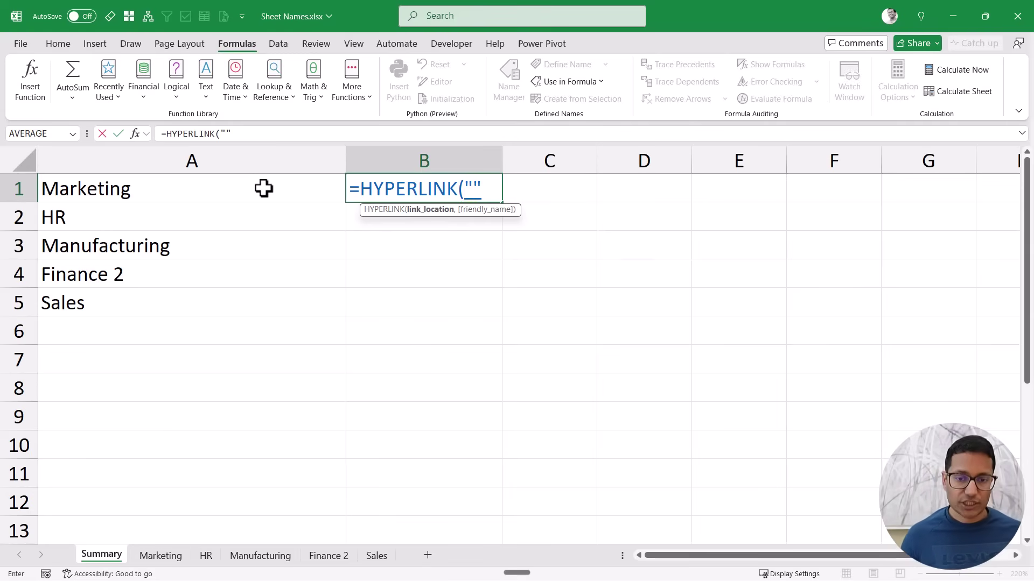
{"action": "left_click", "coordinate": [473, 188]}
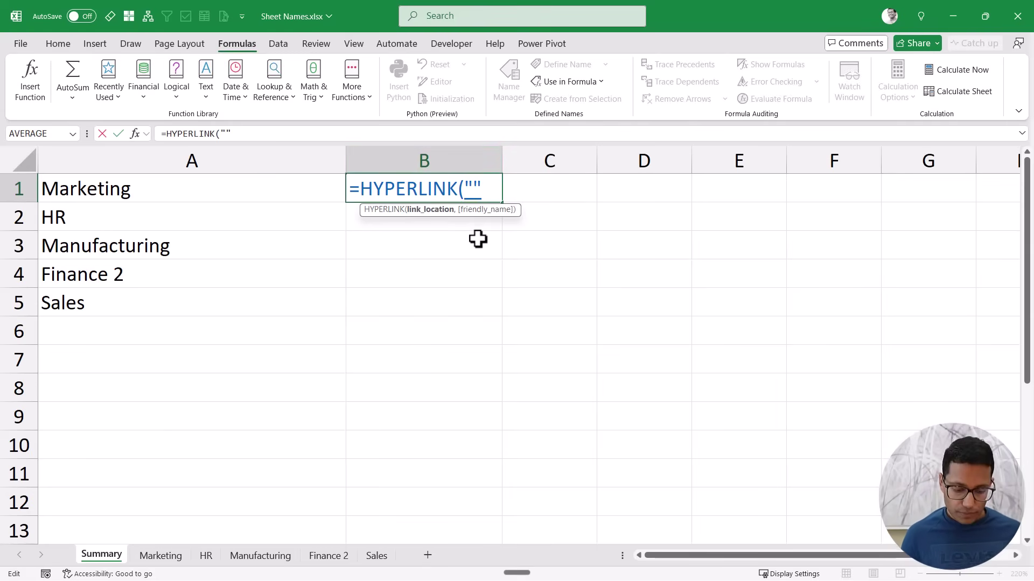
{"action": "type", "text": "#"}
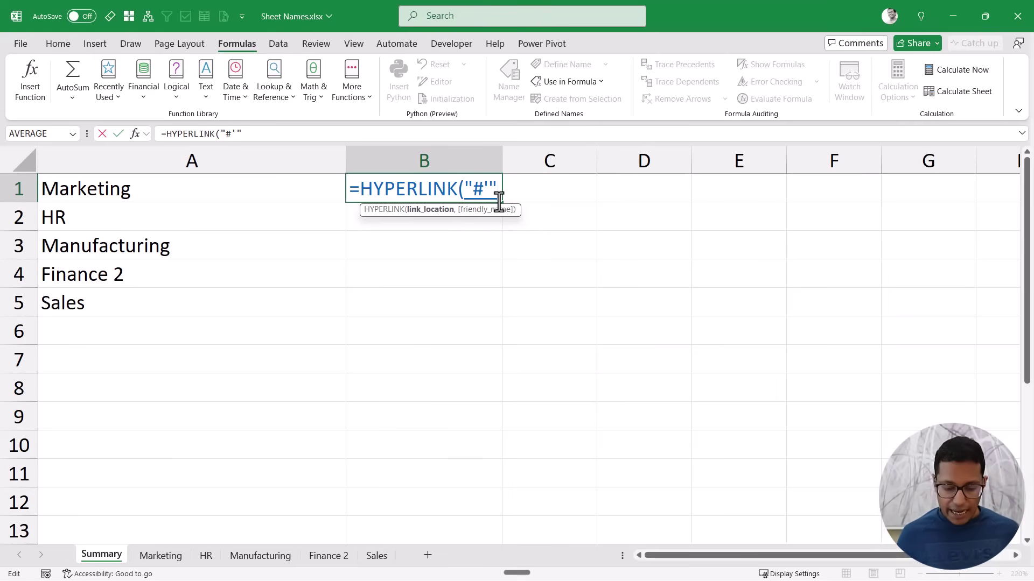
{"action": "type", "text": "&"}
{"action": "left_click", "coordinate": [286, 190]}
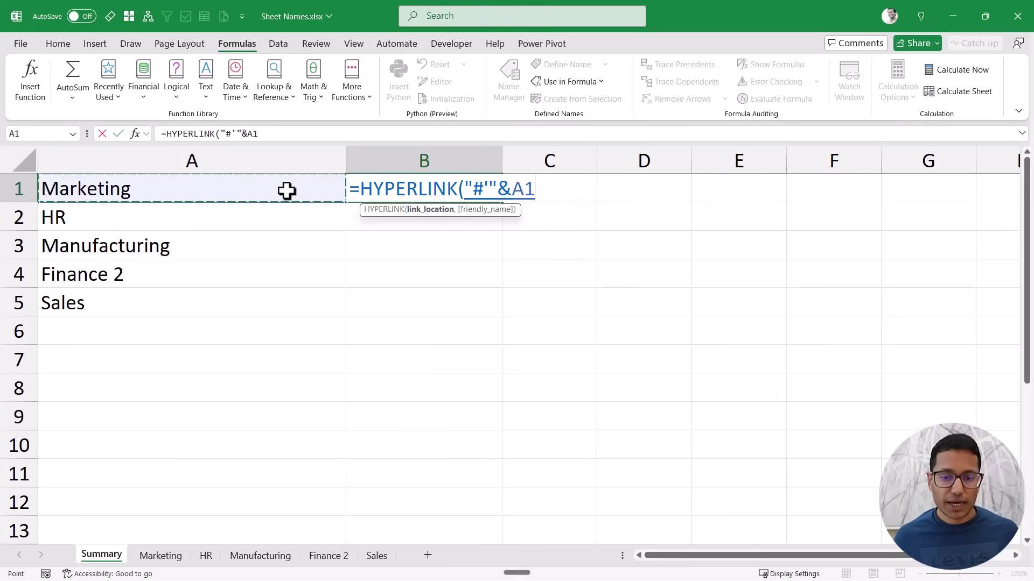
Step: Complete the link location by appending &"'!A1" after the A1 reference, and preview the whole argument's value
{"action": "type", "text": "&\"\""}
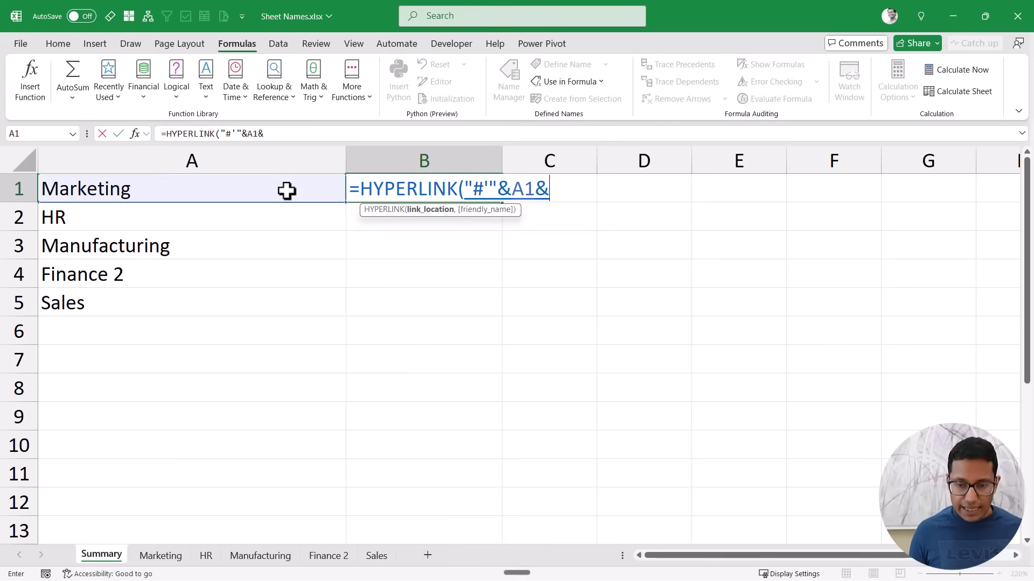
{"action": "left_click", "coordinate": [558, 184]}
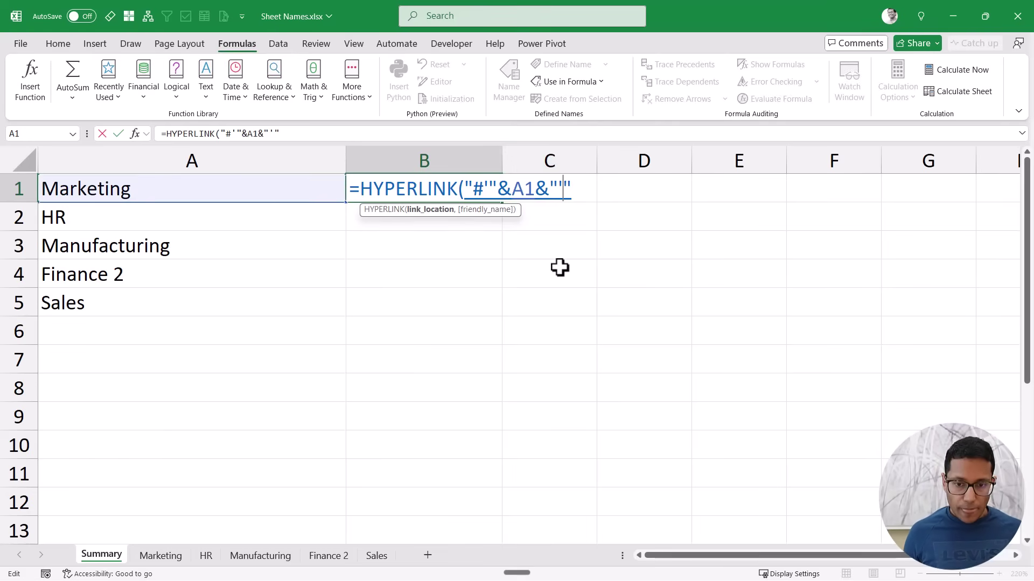
{"action": "type", "text": "'!"}
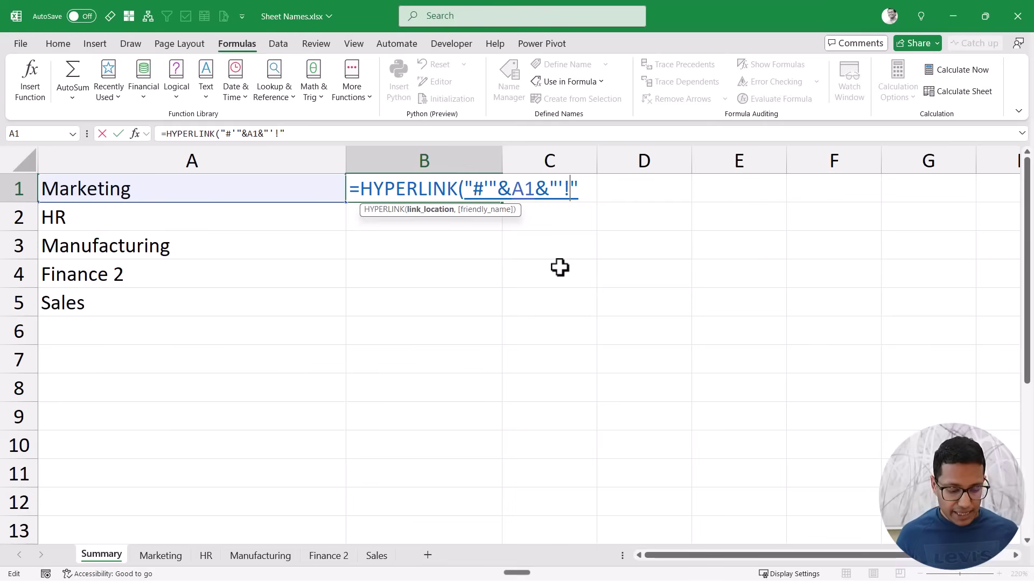
{"action": "type", "text": "A1"}
{"action": "left_click_drag", "start_coordinate": [601, 186], "coordinate": [466, 190]}
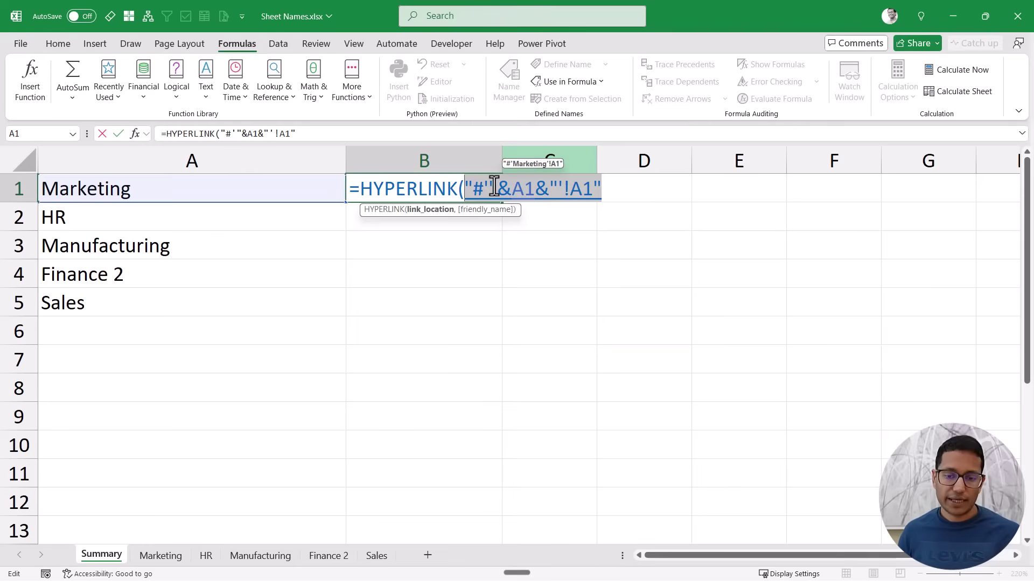
{"action": "left_click", "coordinate": [611, 195]}
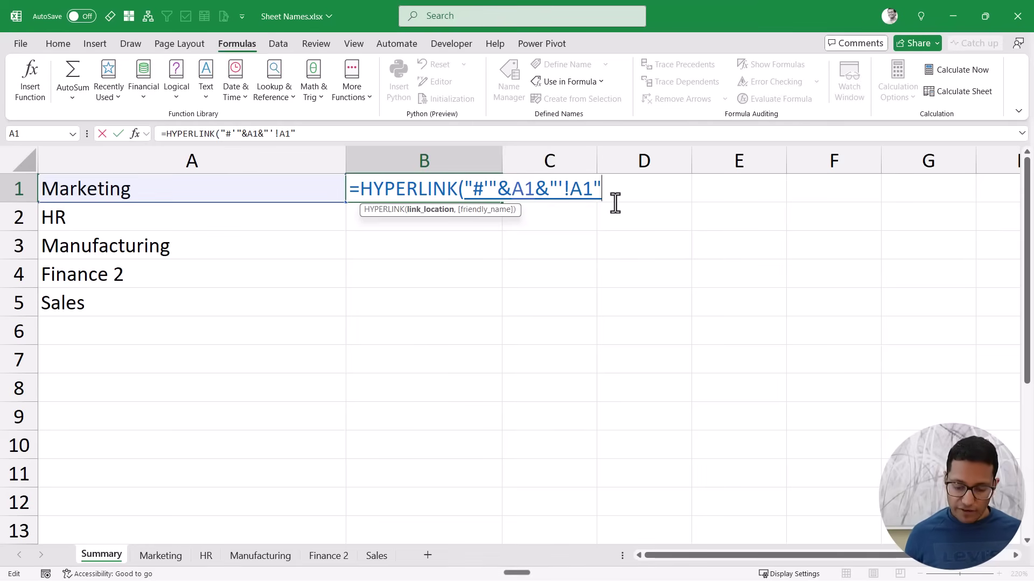
Step: Finish the HYPERLINK formula with A1 as the friendly name, and fill it down from B1 to B5
{"action": "type", "text": ","}
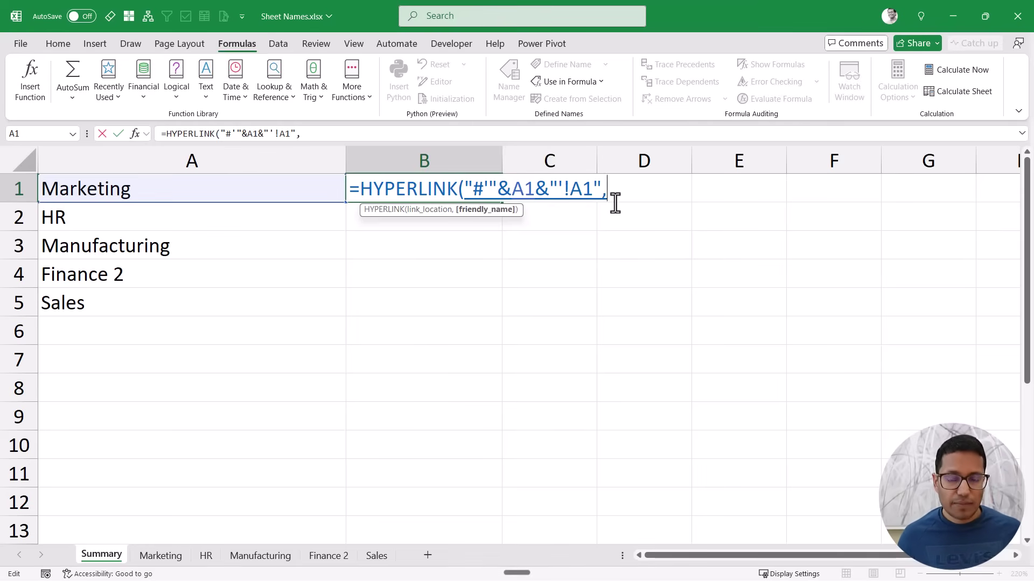
{"action": "left_click", "coordinate": [283, 191]}
{"action": "type", "text": ")"}
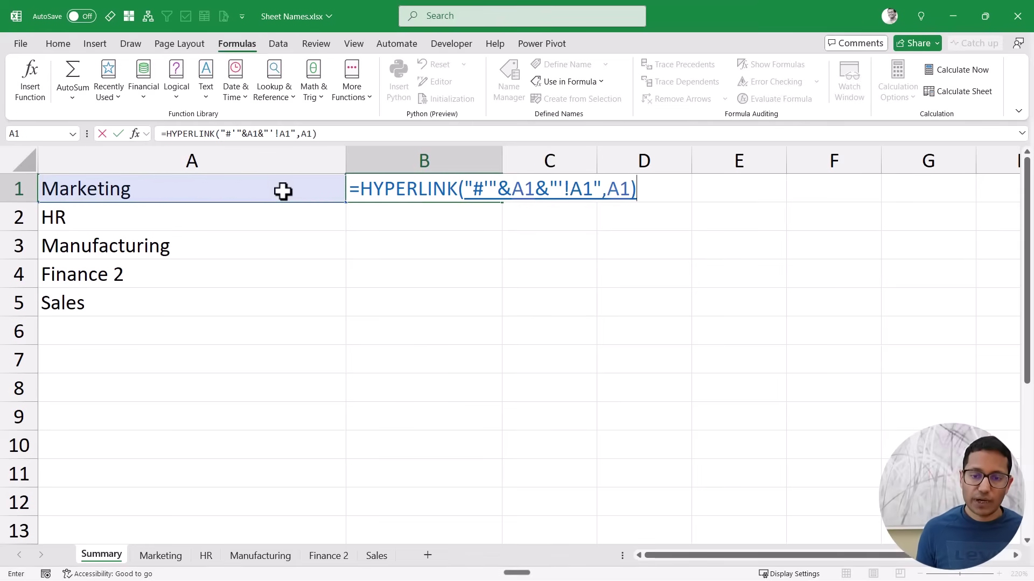
{"action": "key", "text": "Return"}
{"action": "key", "text": "Up"}
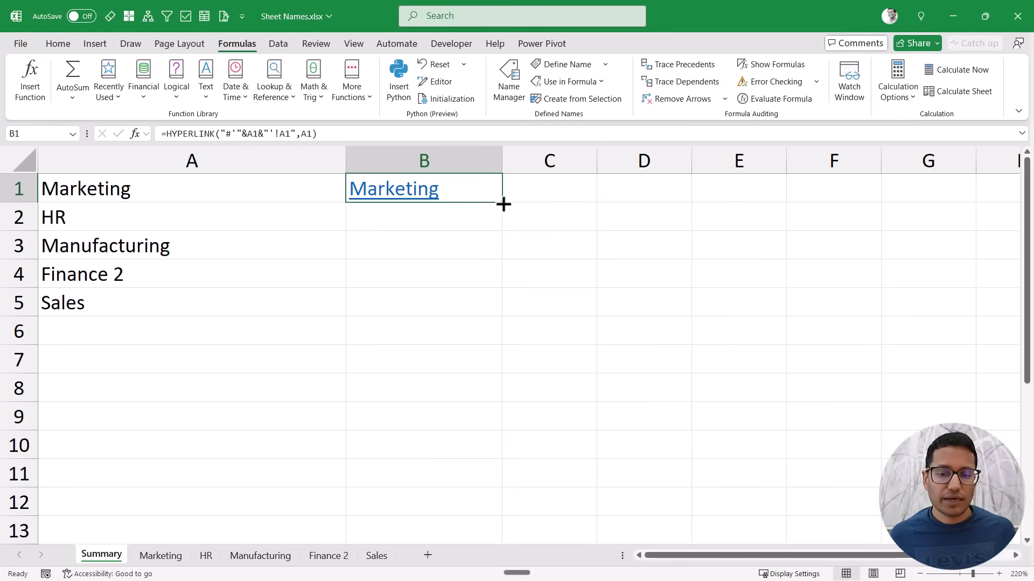
{"action": "left_click_drag", "start_coordinate": [502, 202], "coordinate": [479, 310]}
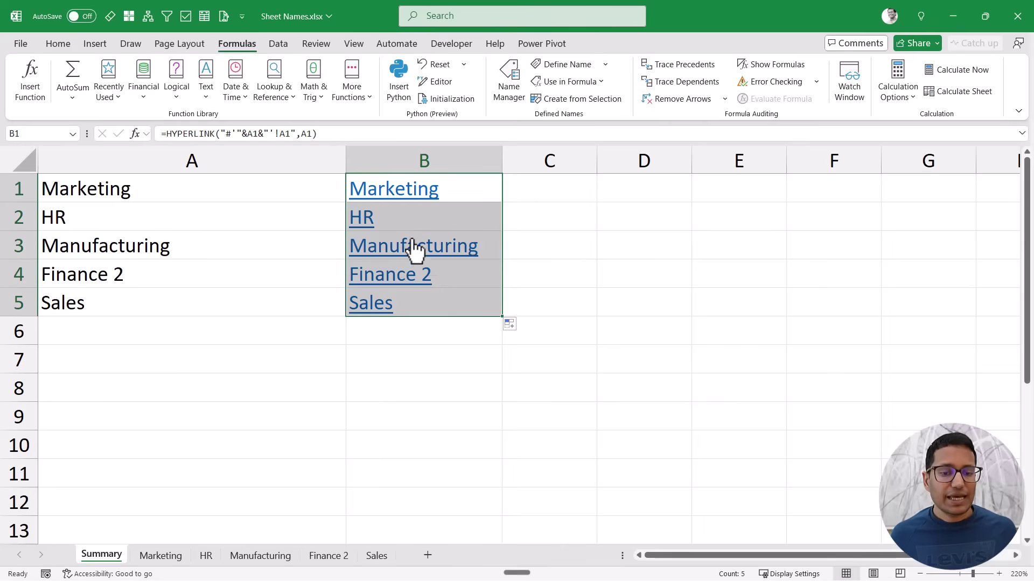
Step: Test the Marketing, Manufacturing and Finance 2 hyperlinks, returning to the Summary sheet after each one
{"action": "left_click", "coordinate": [379, 200]}
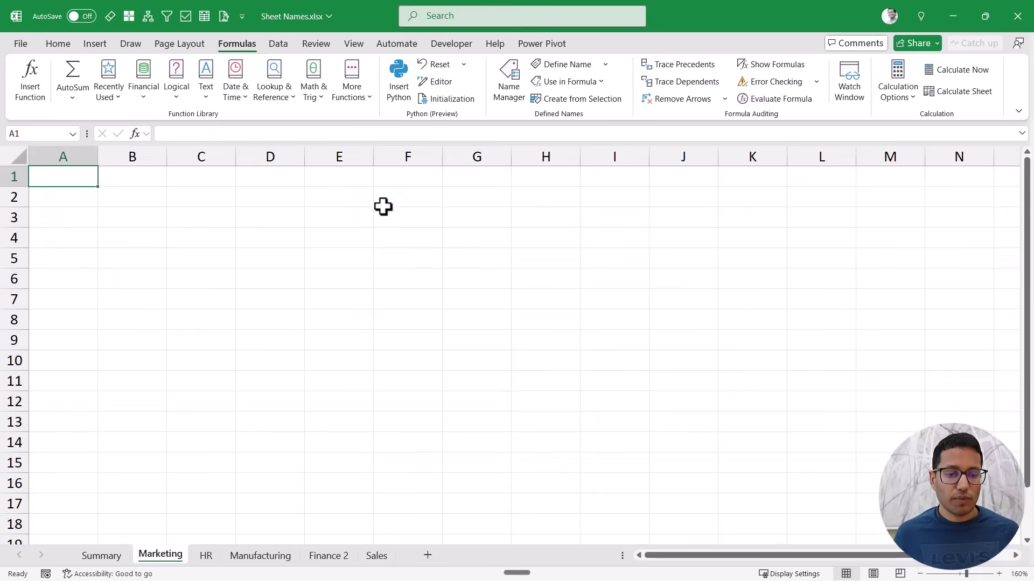
{"action": "left_click", "coordinate": [107, 556]}
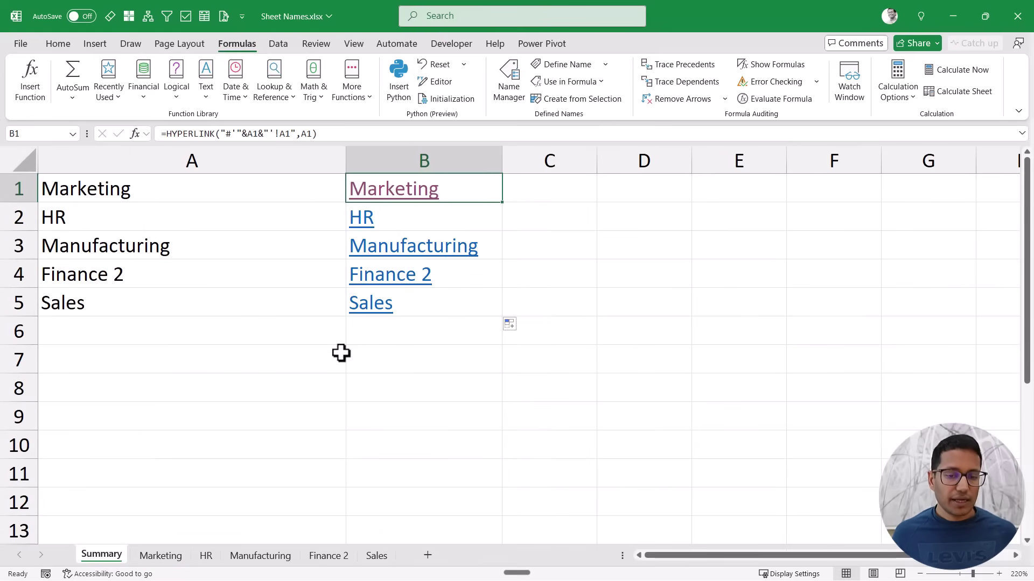
{"action": "left_click", "coordinate": [397, 252]}
{"action": "left_click", "coordinate": [108, 556]}
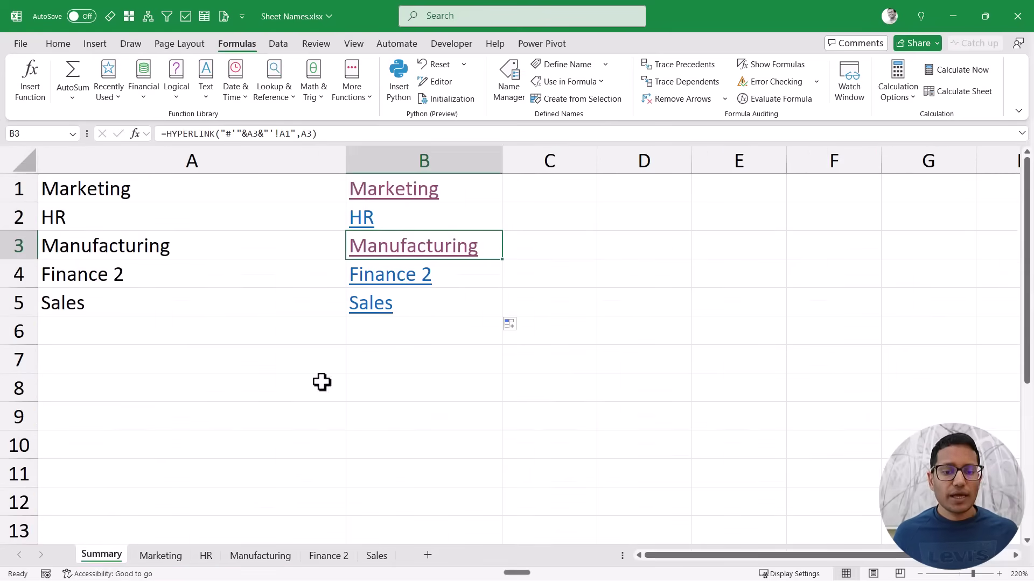
{"action": "left_click", "coordinate": [398, 276]}
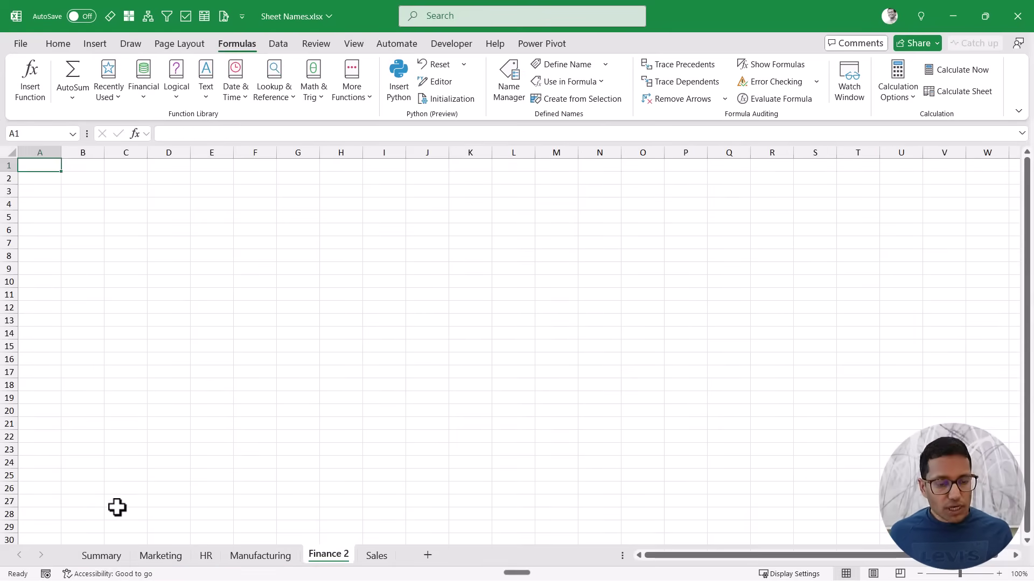
{"action": "left_click", "coordinate": [101, 557]}
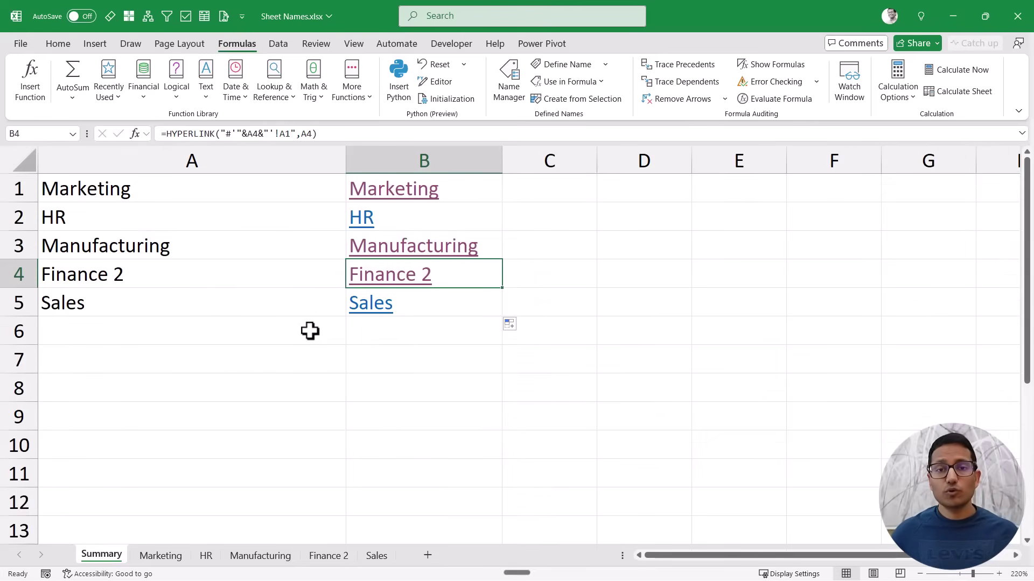
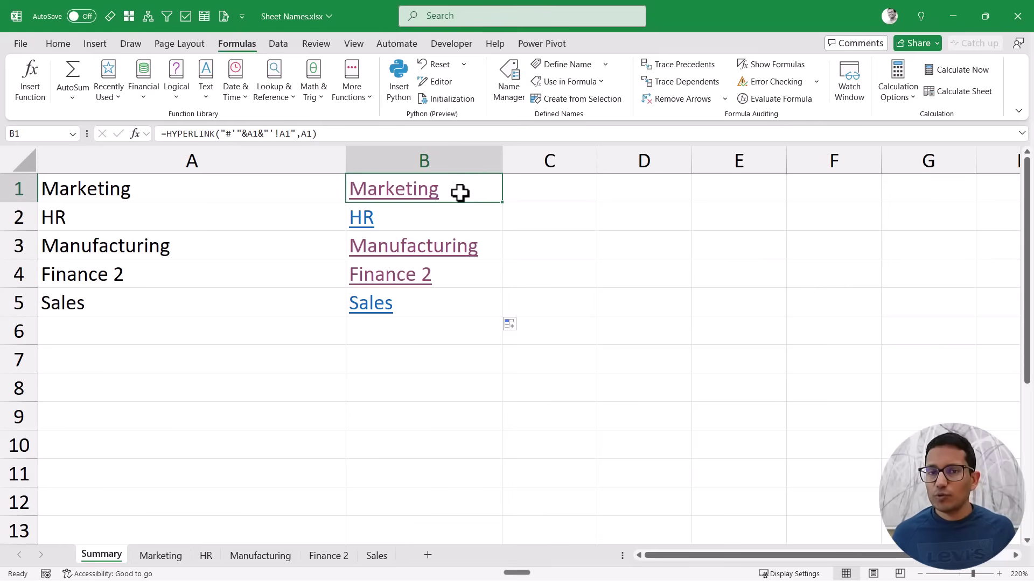
Step: Edit the HYPERLINK formula in B1 so that both the link location and the friendly name refer to the spilled range A1#
{"action": "double_click", "coordinate": [459, 193]}
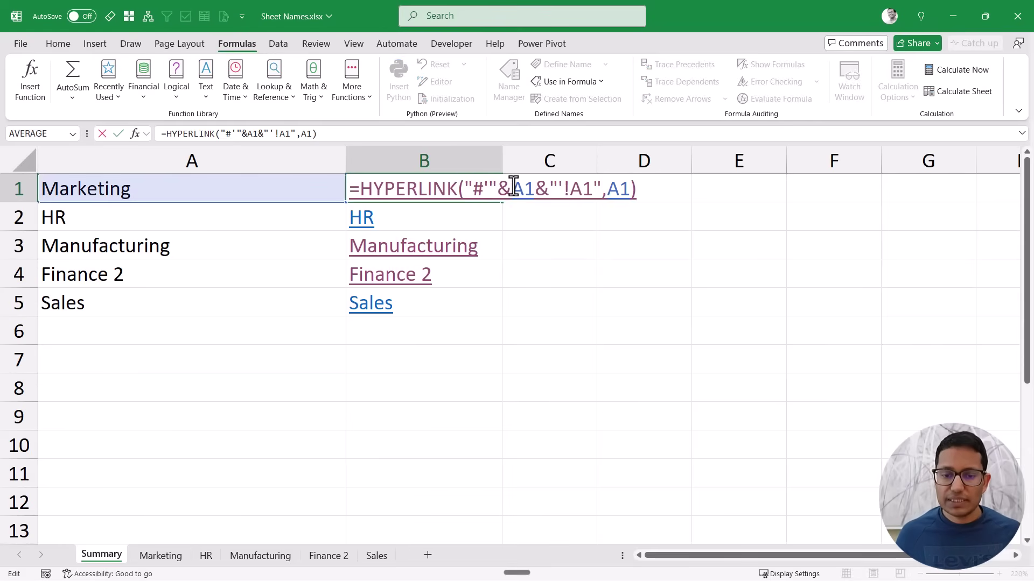
{"action": "left_click_drag", "start_coordinate": [510, 185], "coordinate": [530, 186]}
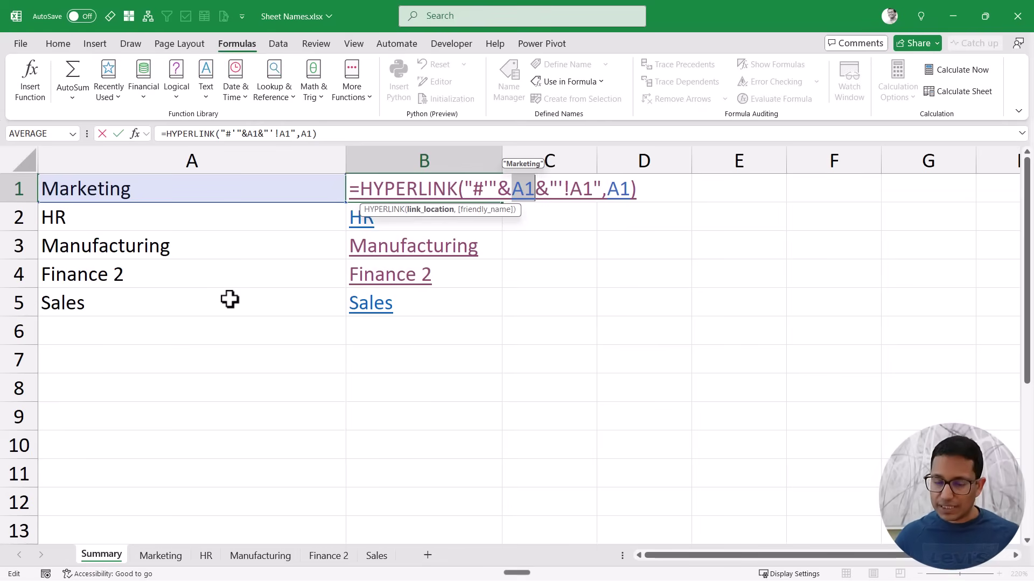
{"action": "left_click_drag", "start_coordinate": [256, 205], "coordinate": [245, 307]}
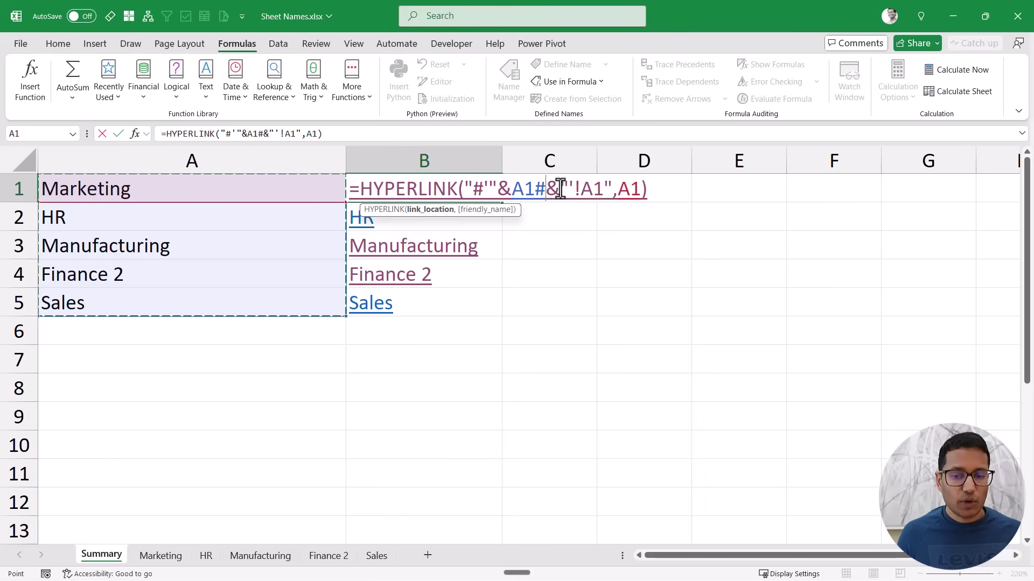
{"action": "left_click_drag", "start_coordinate": [618, 192], "coordinate": [635, 188]}
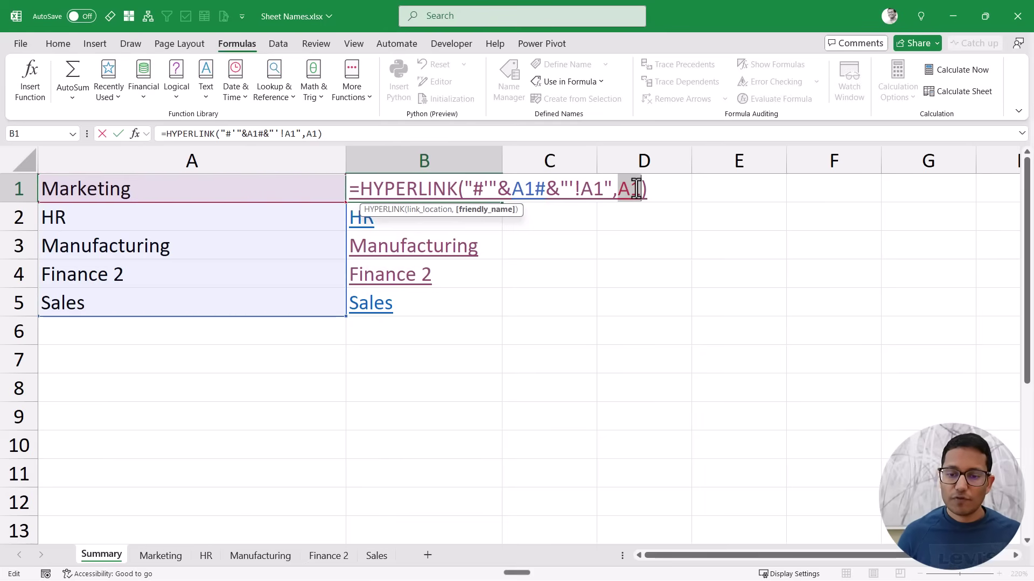
{"action": "key", "text": "BackSpace"}
{"action": "left_click_drag", "start_coordinate": [267, 198], "coordinate": [250, 300]}
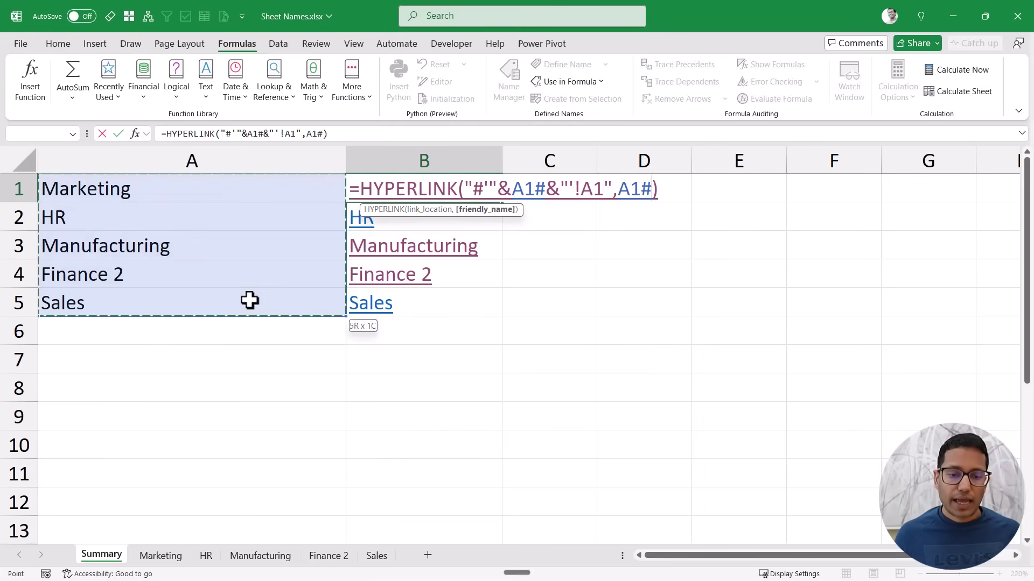
{"action": "key", "text": "Return"}
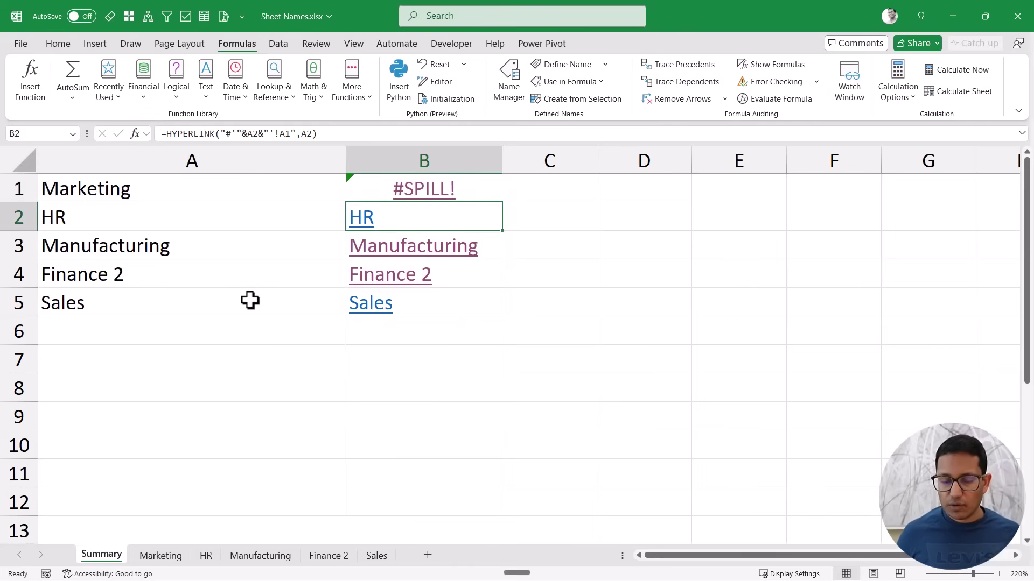
Step: Clear the old hyperlink formulas from B2:B5 so that the B1 formula can spill
{"action": "key", "text": "ctrl+shift+Down"}
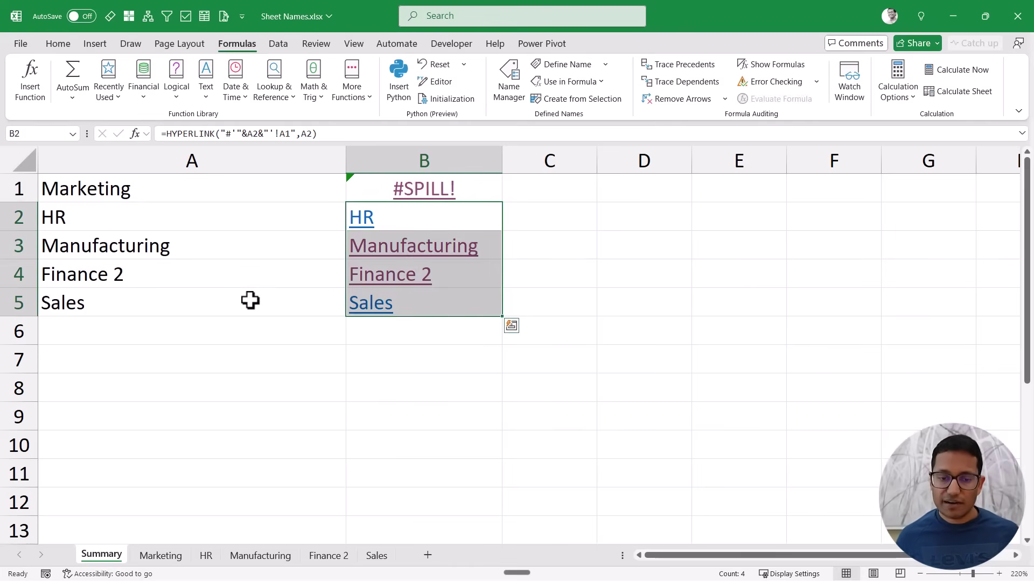
{"action": "key", "text": "Delete"}
{"action": "key", "text": "Up"}
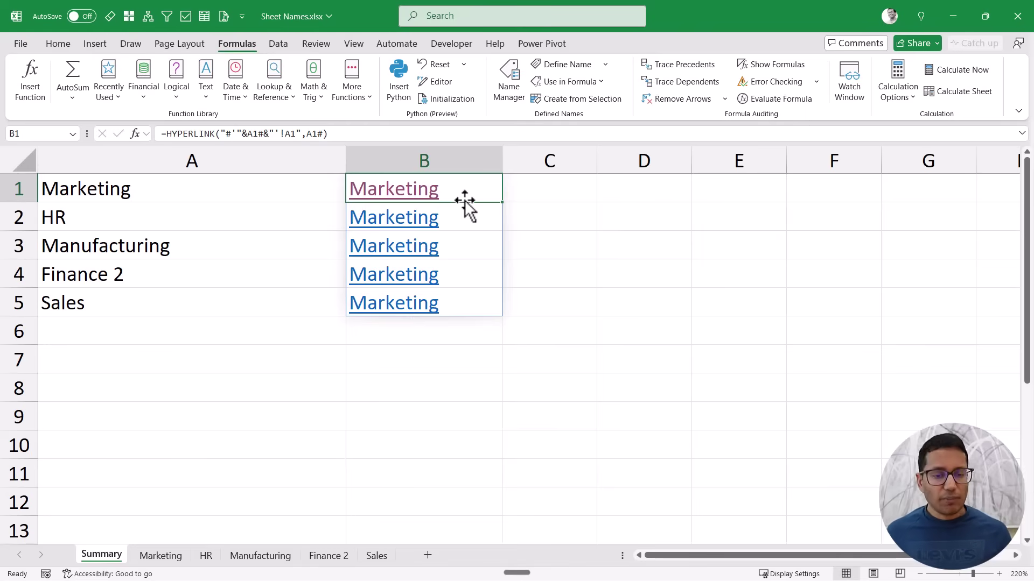
Step: Preview the friendly name argument of the B1 formula, and test the hyperlink in B3 before returning to the Summary sheet
{"action": "left_click_drag", "start_coordinate": [307, 134], "coordinate": [320, 133]}
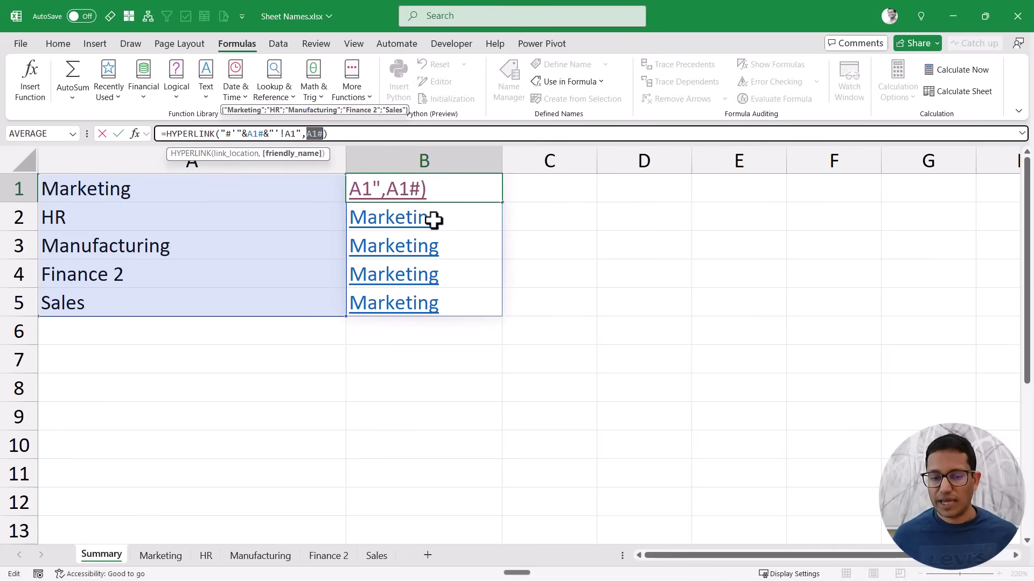
{"action": "key", "text": "ctrl+Return"}
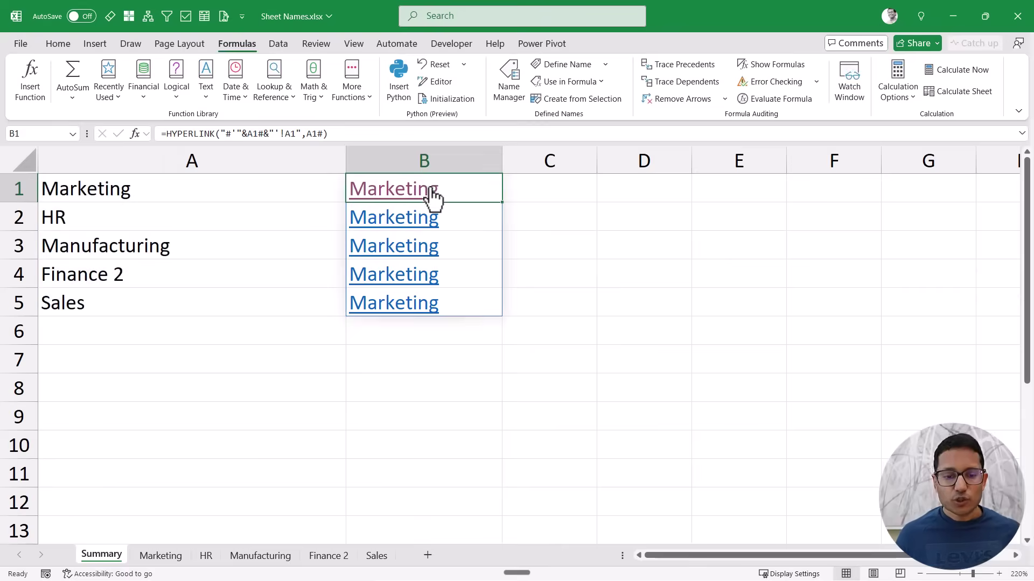
{"action": "left_click", "coordinate": [406, 254]}
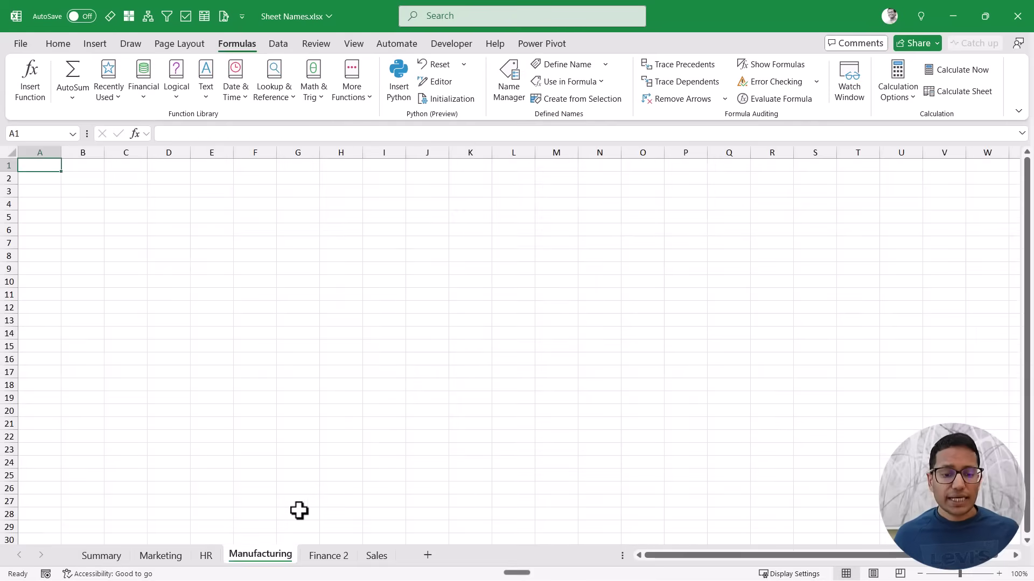
{"action": "left_click", "coordinate": [101, 556]}
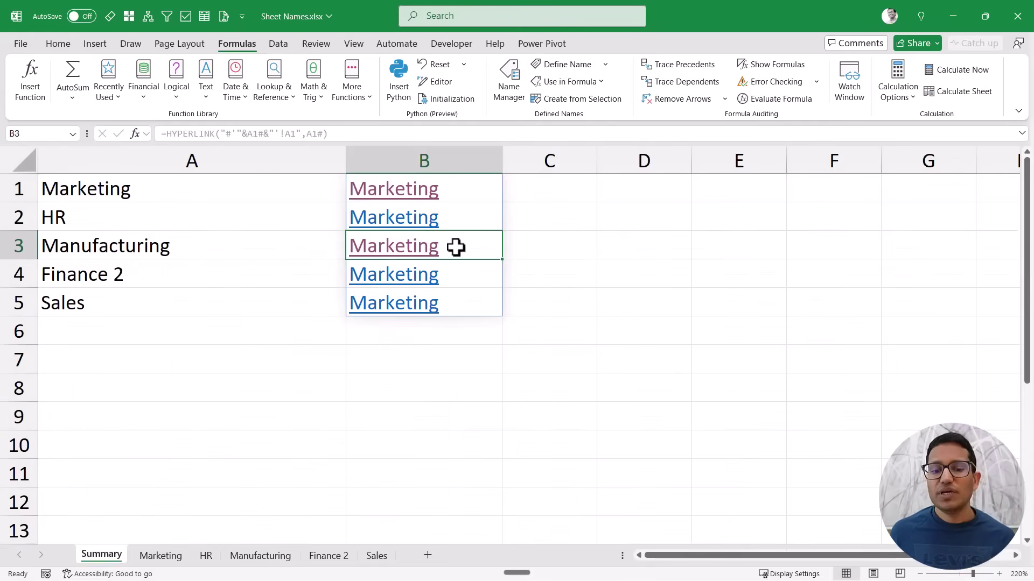
Step: Change both A1# references in the B1 HYPERLINK formula to A1, and fill the formula down to B5
{"action": "left_click", "coordinate": [464, 194]}
{"action": "key", "text": "F2"}
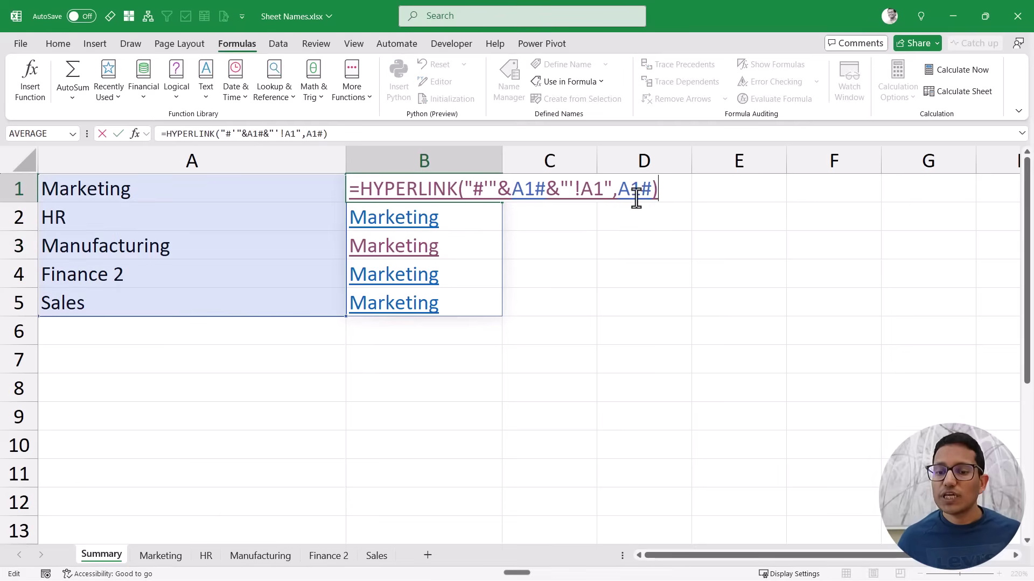
{"action": "left_click_drag", "start_coordinate": [619, 191], "coordinate": [650, 188]}
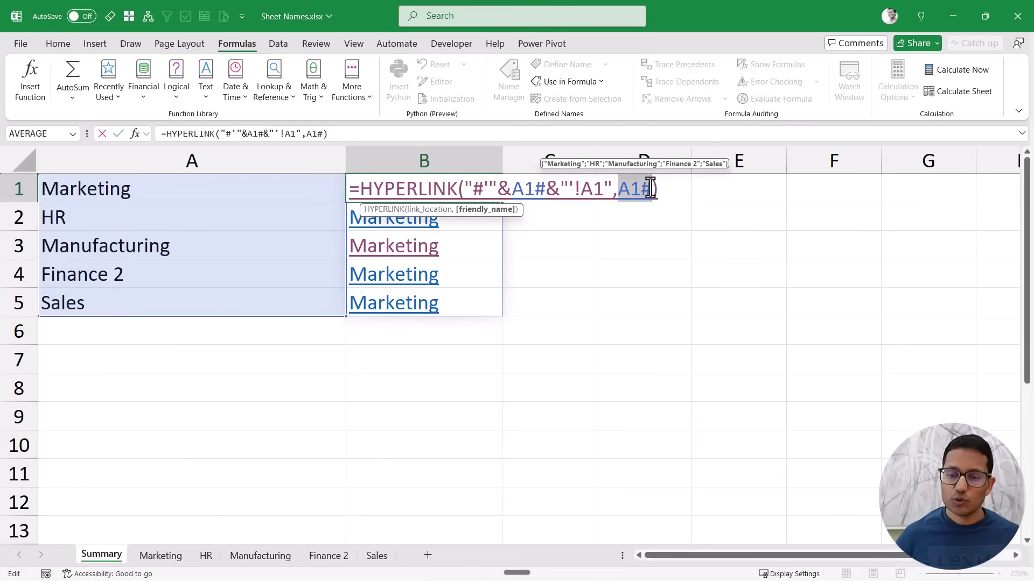
{"action": "left_click", "coordinate": [650, 188]}
{"action": "key", "text": "BackSpace"}
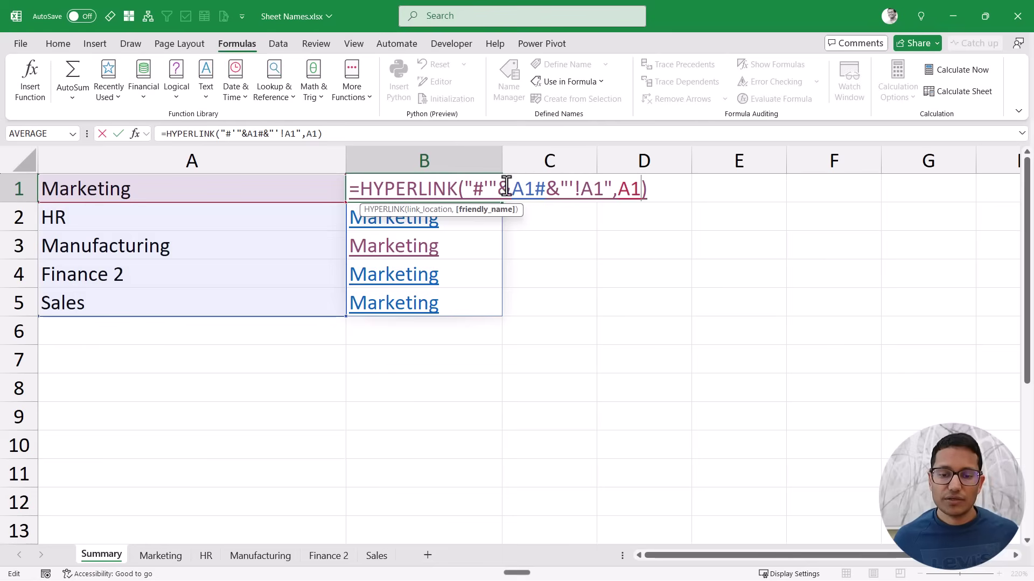
{"action": "left_click", "coordinate": [547, 190]}
{"action": "key", "text": "BackSpace"}
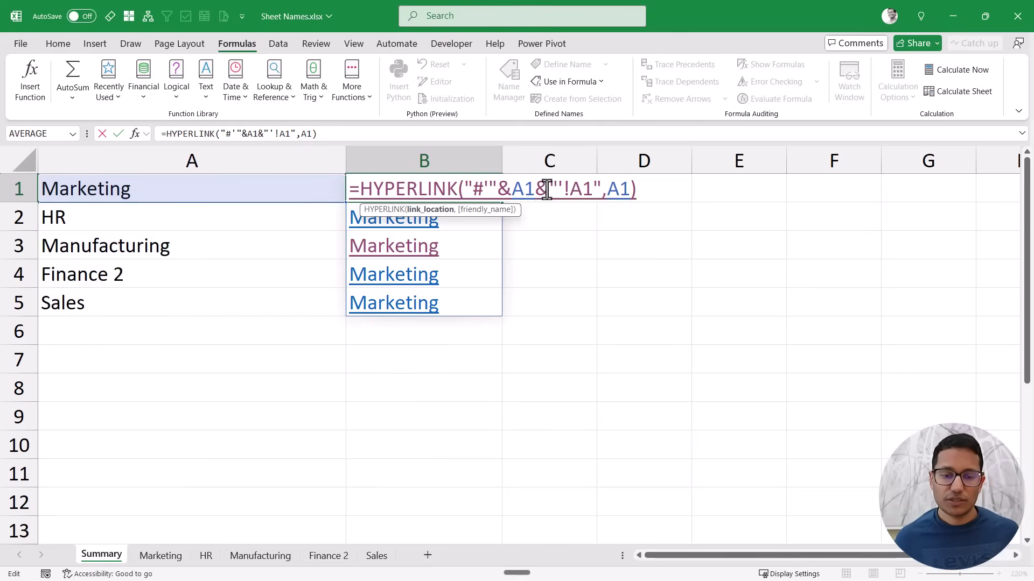
{"action": "key", "text": "Return"}
{"action": "key", "text": "Up"}
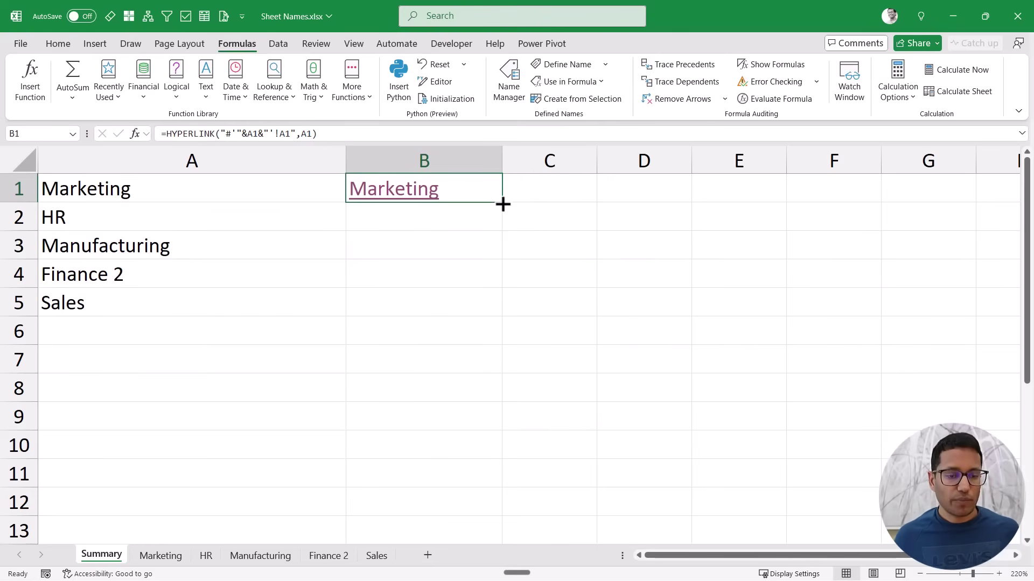
{"action": "left_click_drag", "start_coordinate": [503, 202], "coordinate": [487, 316]}
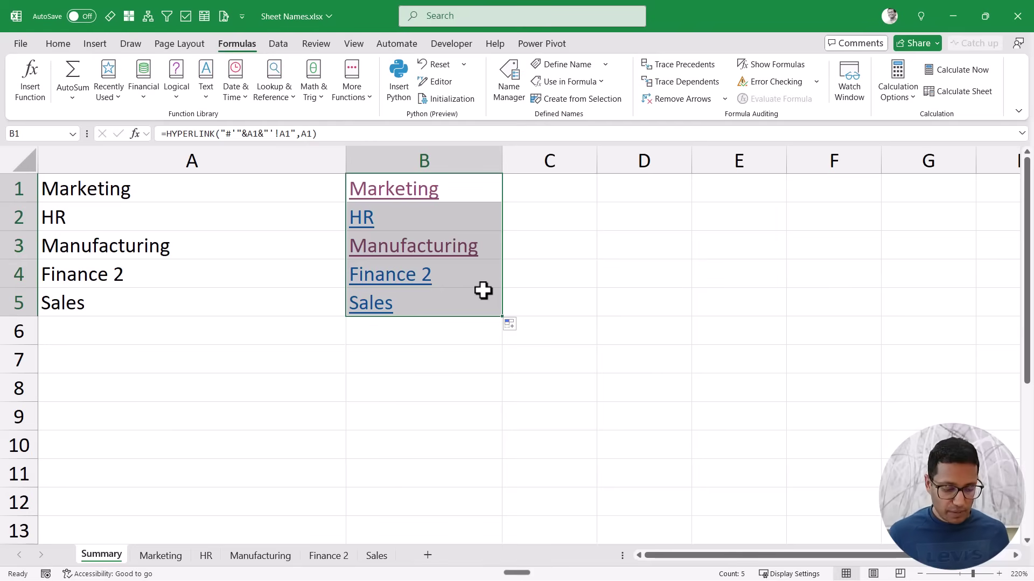
Step: Try to save the workbook, dismissing the macro-free format prompt and the Save As page
{"action": "key", "text": "ctrl+s"}
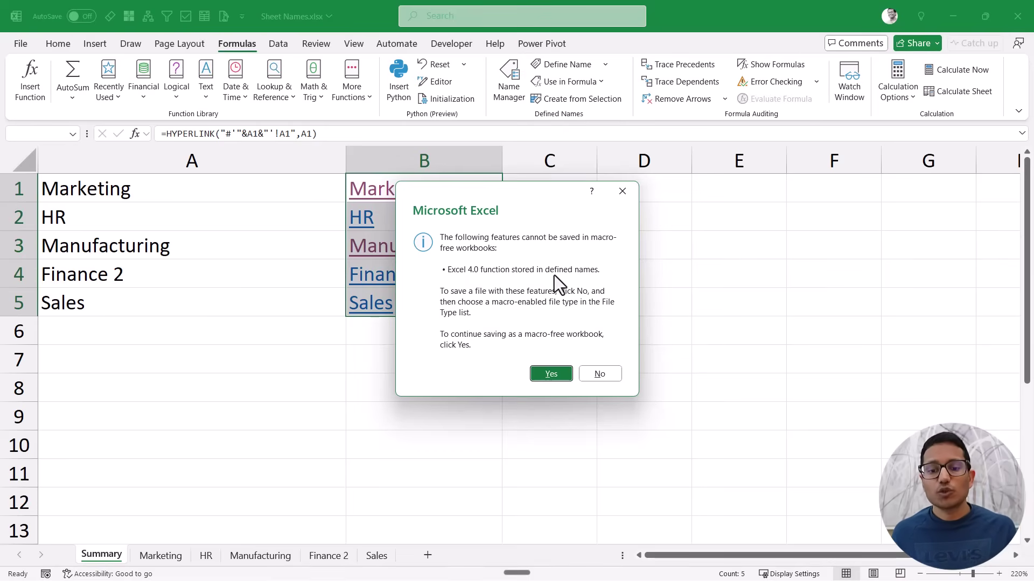
{"action": "left_click", "coordinate": [621, 198]}
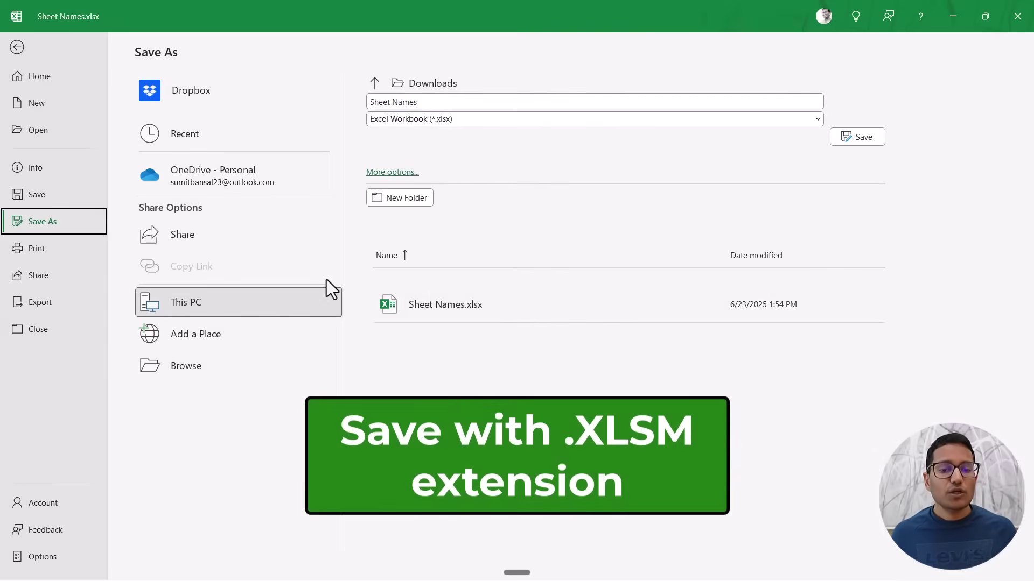
{"action": "key", "text": "Escape"}
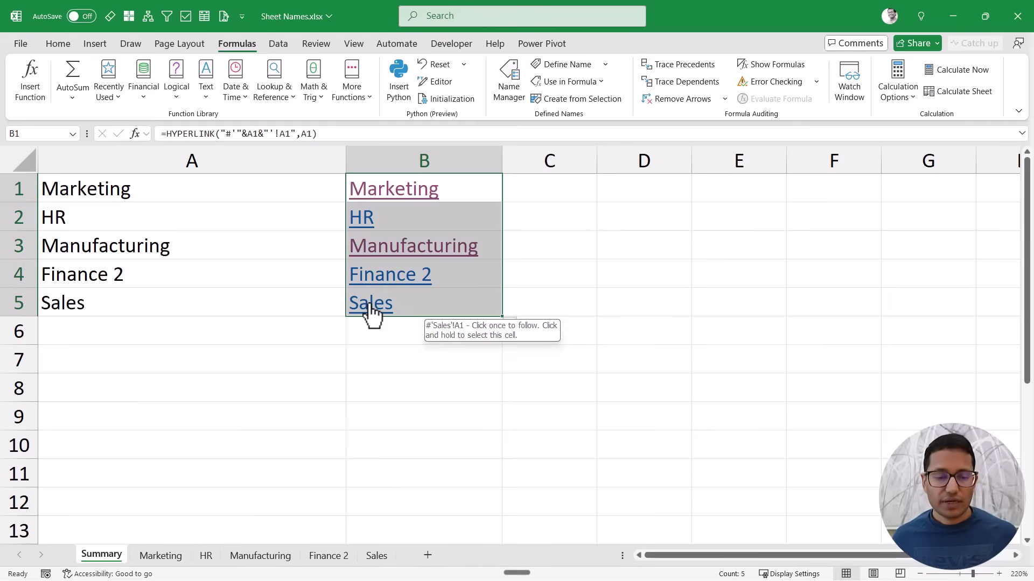
Step: Check in the Trust Center's macro settings whether Excel 4.0 macros are enabled, and close the settings
{"action": "left_click", "coordinate": [23, 44]}
{"action": "left_click", "coordinate": [26, 560]}
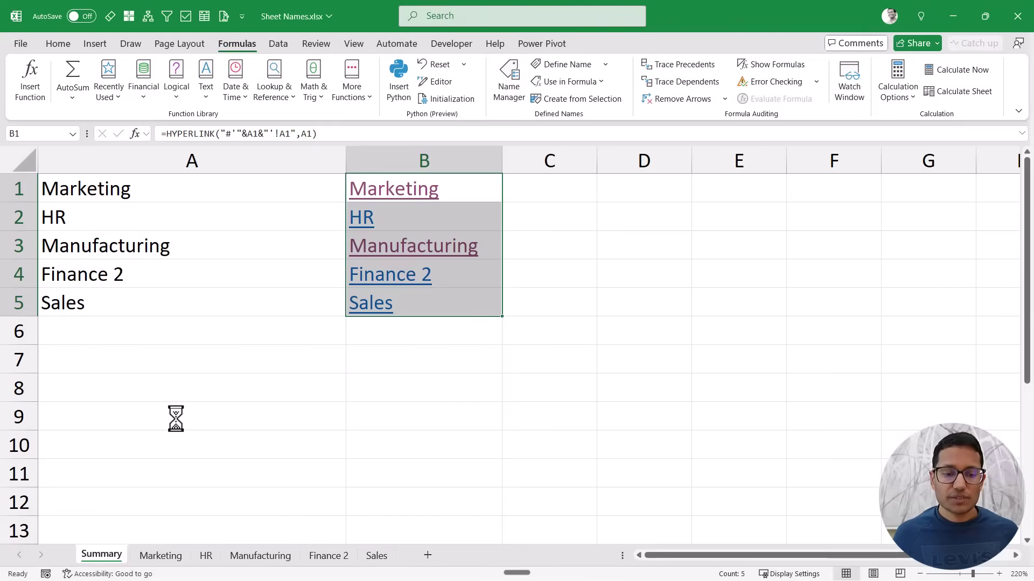
{"action": "left_click", "coordinate": [276, 331]}
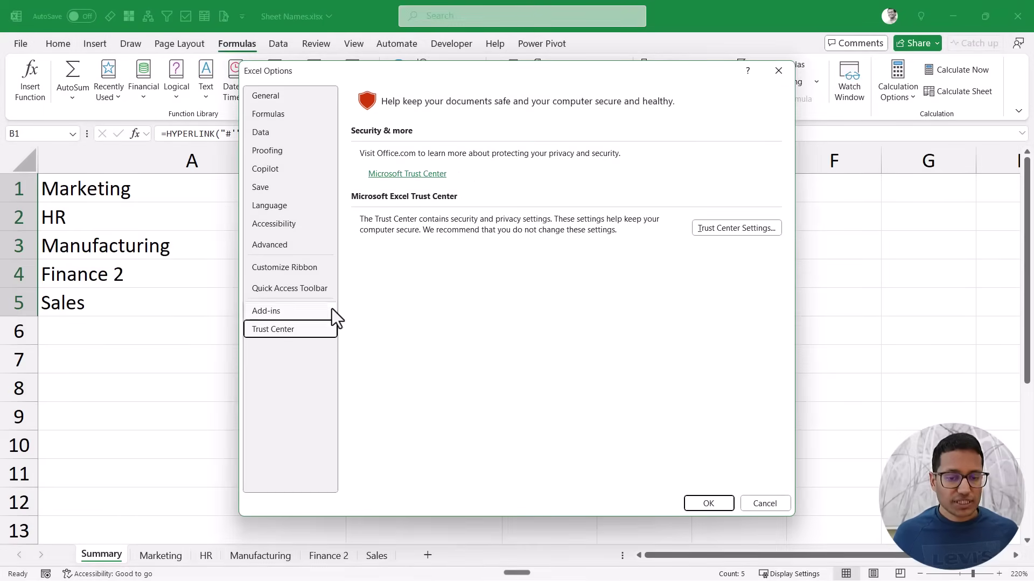
{"action": "left_click", "coordinate": [724, 230]}
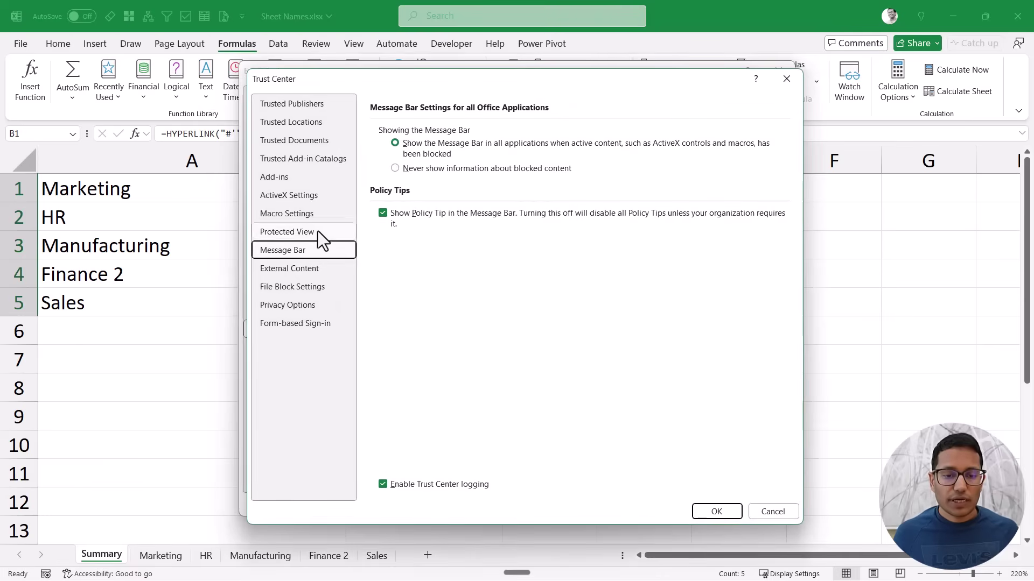
{"action": "left_click", "coordinate": [308, 214]}
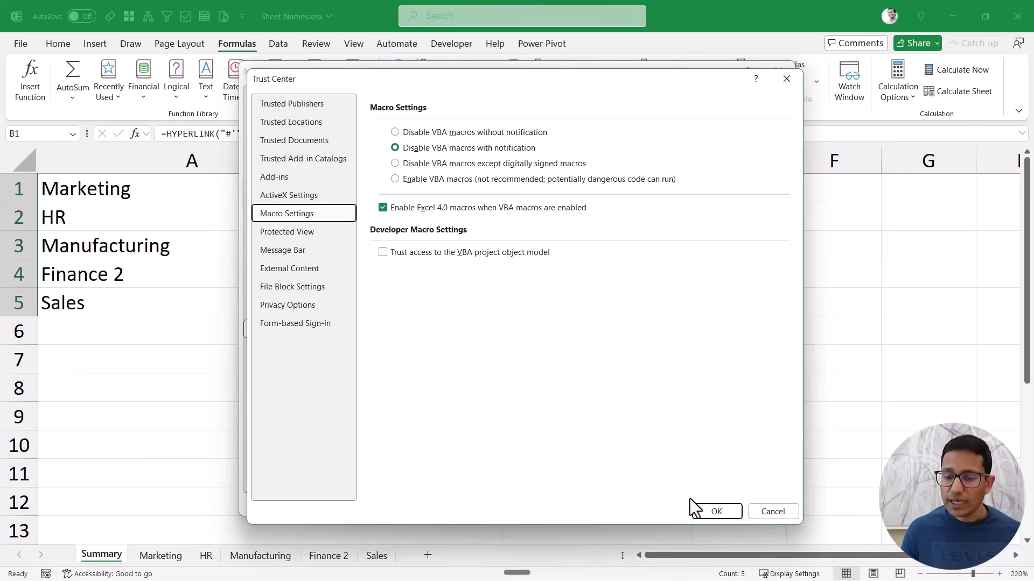
{"action": "left_click", "coordinate": [703, 512]}
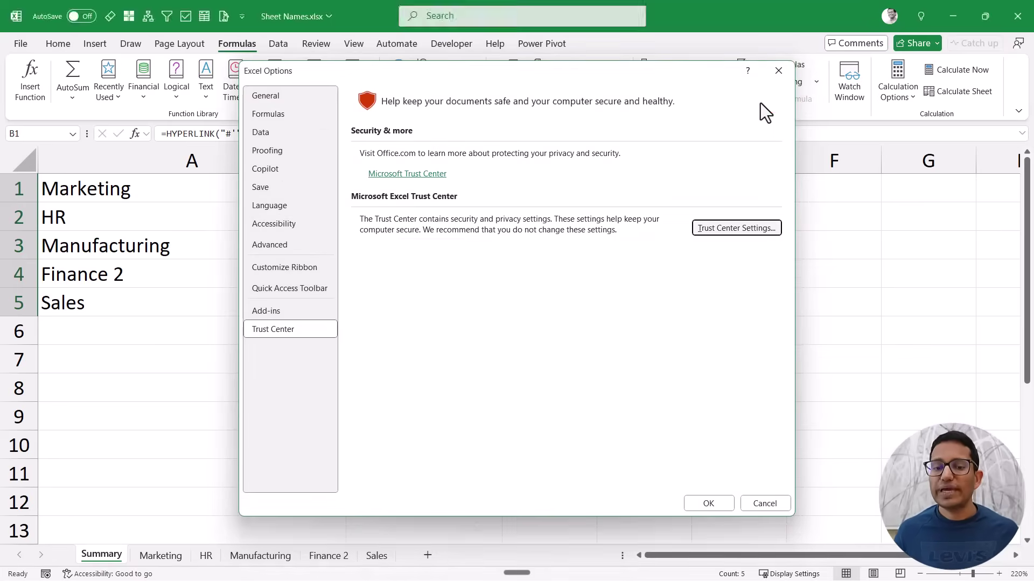
{"action": "key", "text": "Return"}
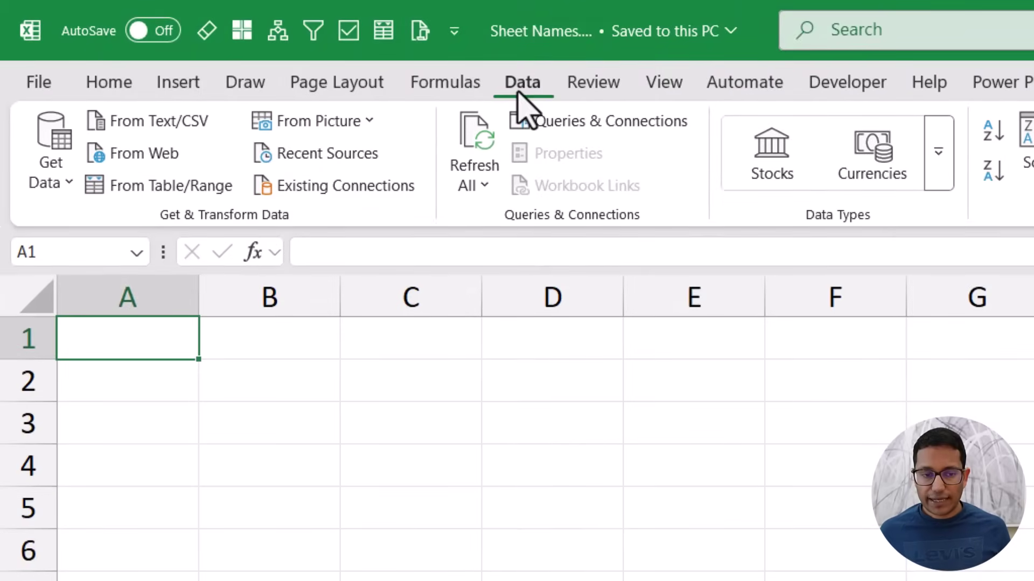
Step: Get data from the Sheet Names.xlsx workbook in the Downloads folder, and open the whole workbook in the Power Query Editor for transformation
{"action": "left_click", "coordinate": [51, 178]}
{"action": "mouse_move", "coordinate": [140, 284]}
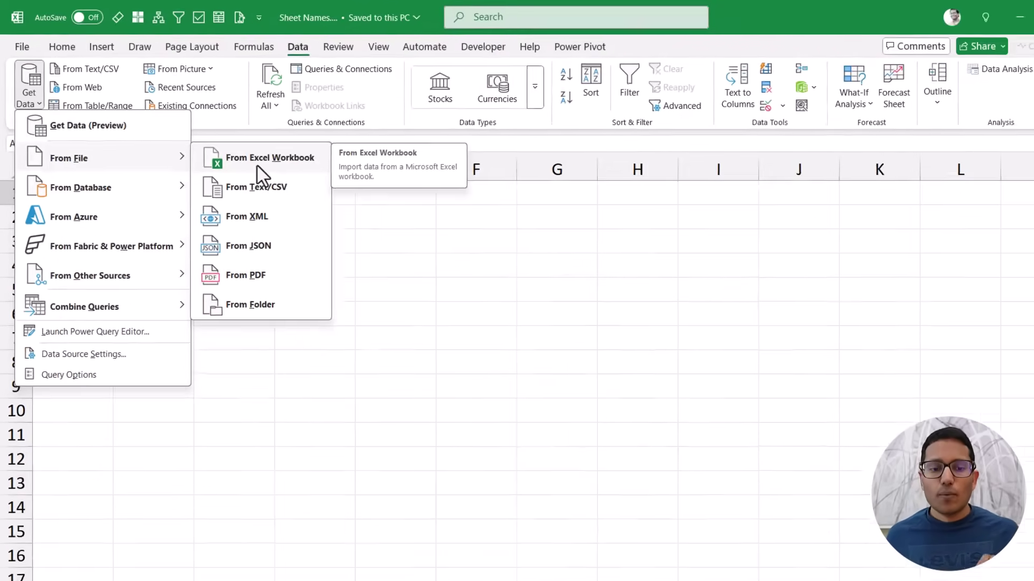
{"action": "left_click", "coordinate": [413, 288]}
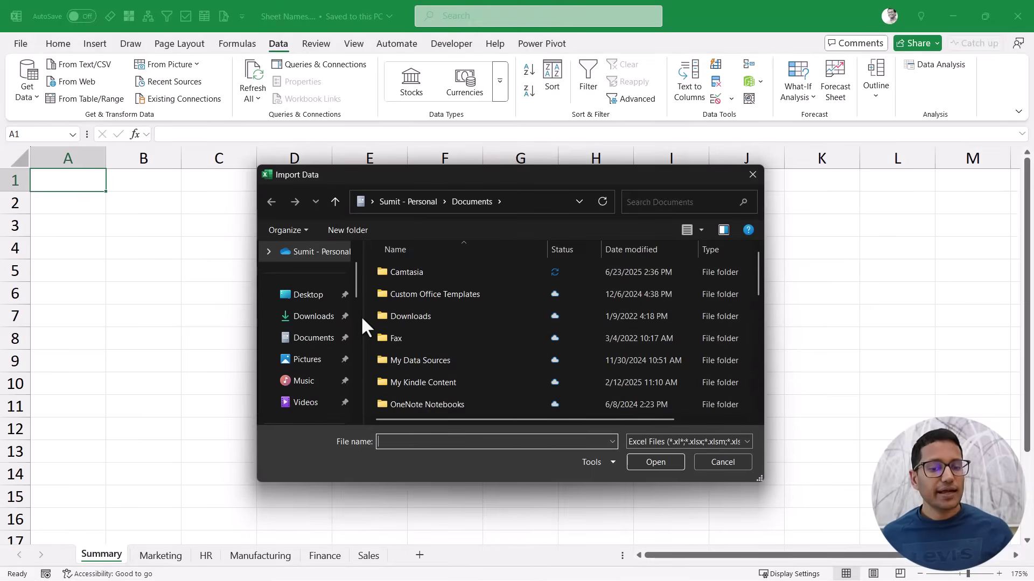
{"action": "scroll", "coordinate": [316, 332], "scroll_direction": "up", "scroll_amount": 1}
{"action": "left_click", "coordinate": [315, 363]}
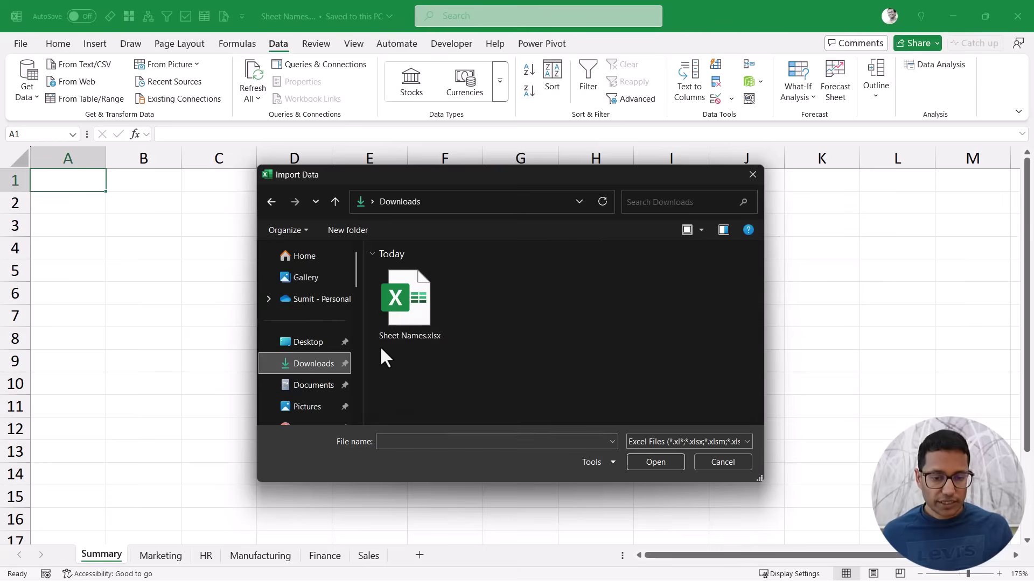
{"action": "left_click", "coordinate": [419, 320]}
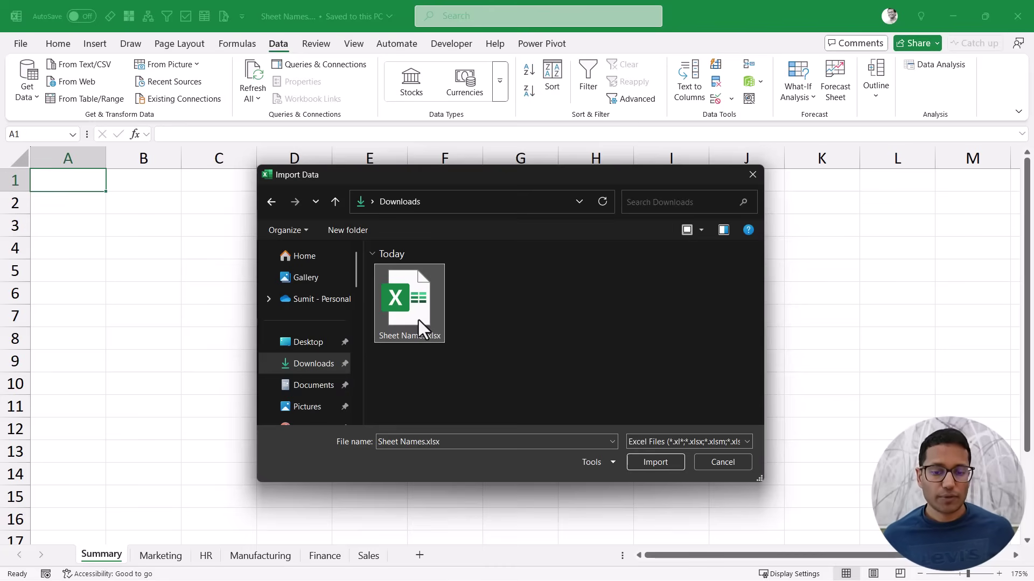
{"action": "double_click", "coordinate": [418, 319]}
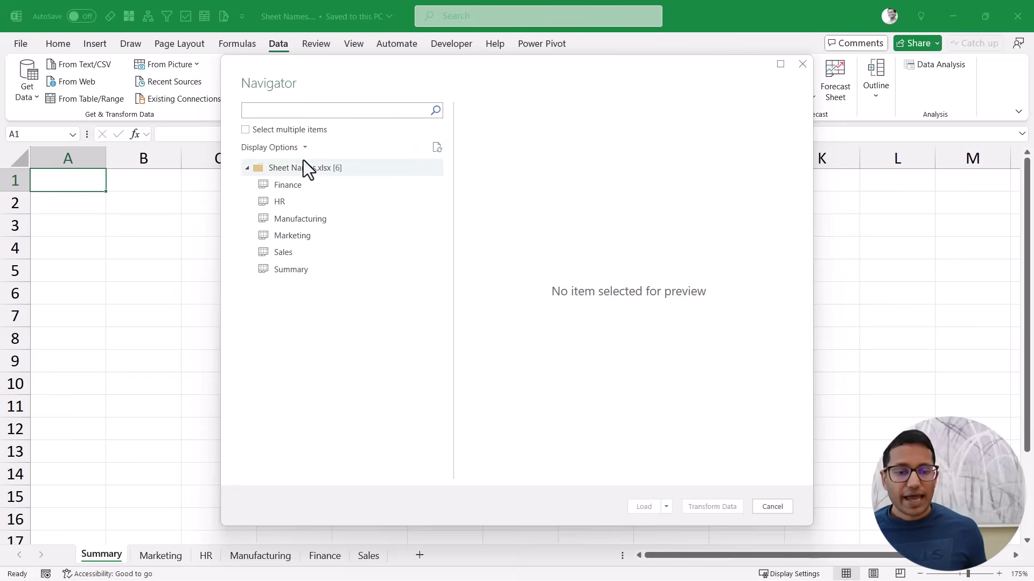
{"action": "left_click", "coordinate": [314, 173]}
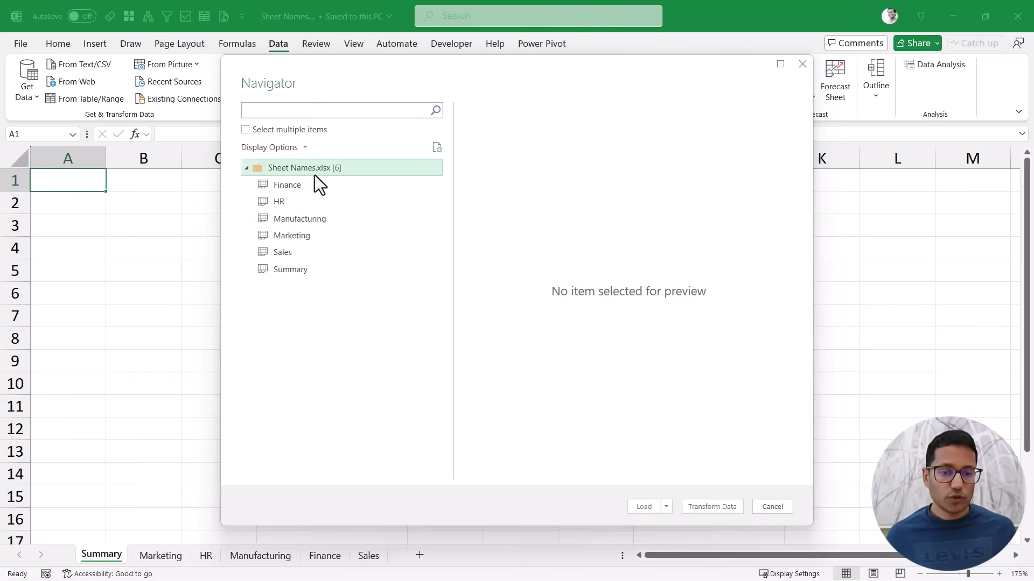
{"action": "left_click", "coordinate": [711, 507]}
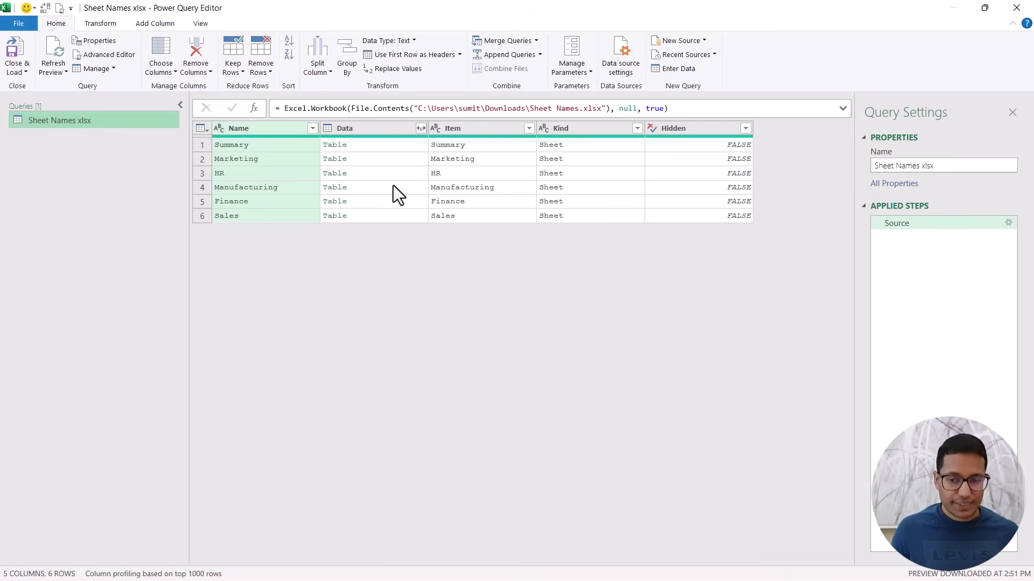
Step: Keep only the Name column in the Sheet Names xlsx query, removing all other columns
{"action": "left_click", "coordinate": [281, 131]}
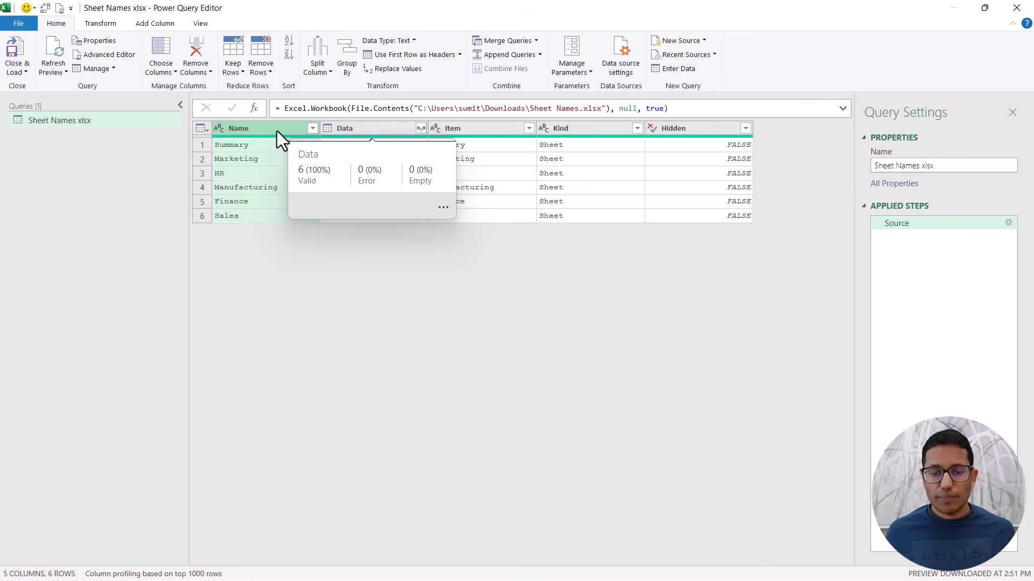
{"action": "right_click", "coordinate": [276, 131]}
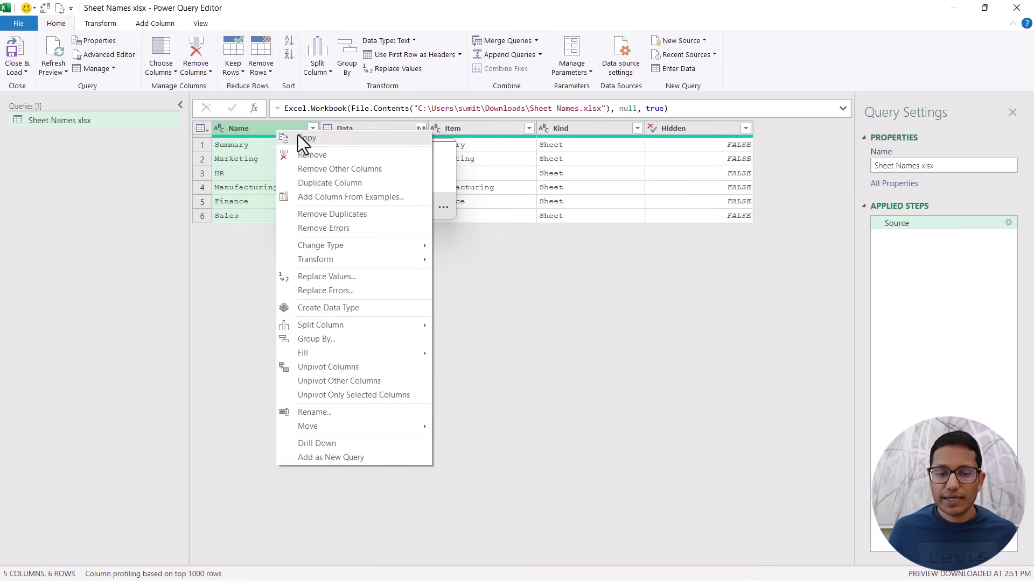
{"action": "left_click", "coordinate": [338, 171]}
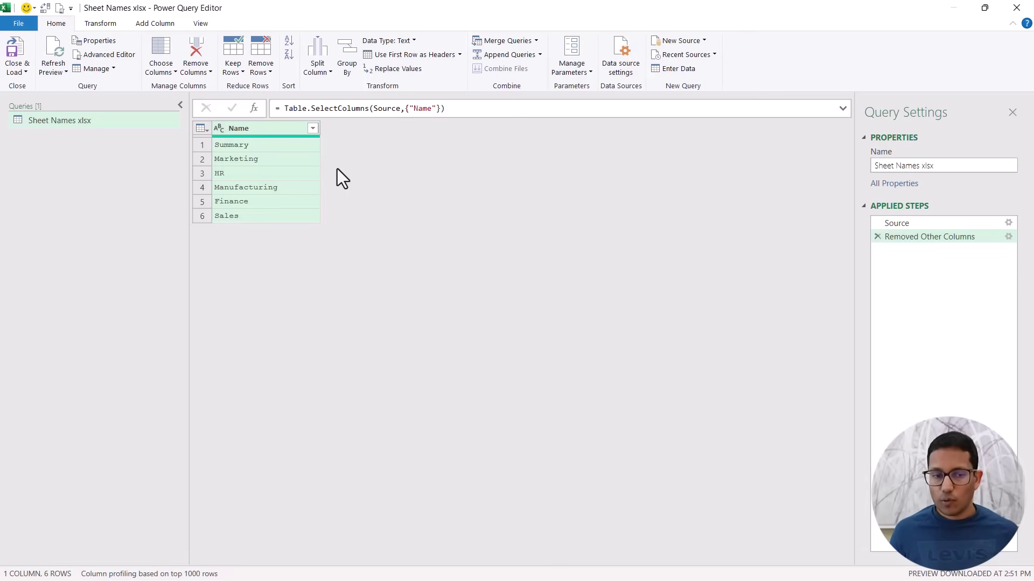
Step: Close the query and load it as a table into the existing Summary worksheet at cell $A$1
{"action": "left_click", "coordinate": [22, 72]}
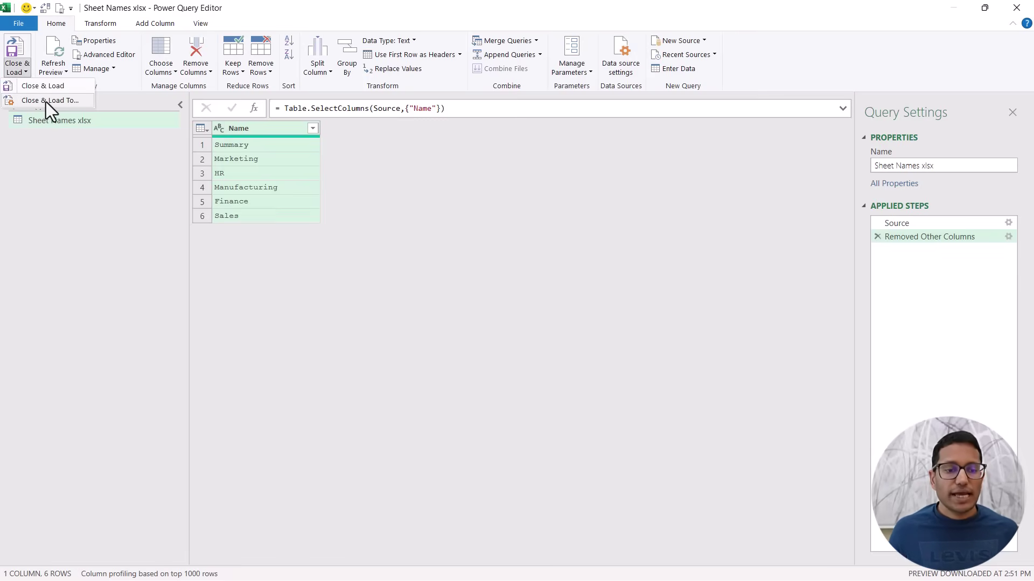
{"action": "left_click", "coordinate": [46, 102]}
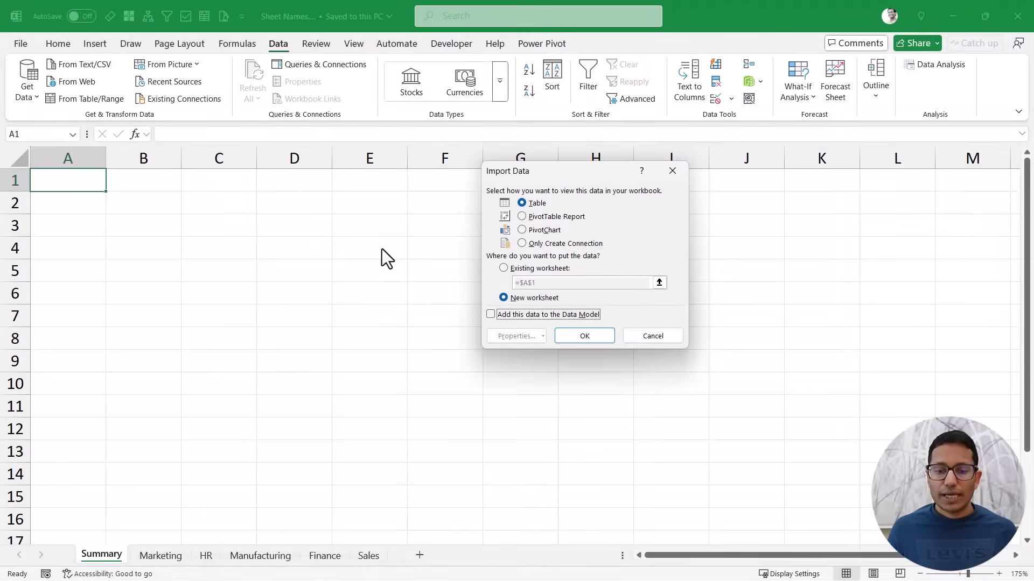
{"action": "left_click", "coordinate": [518, 273]}
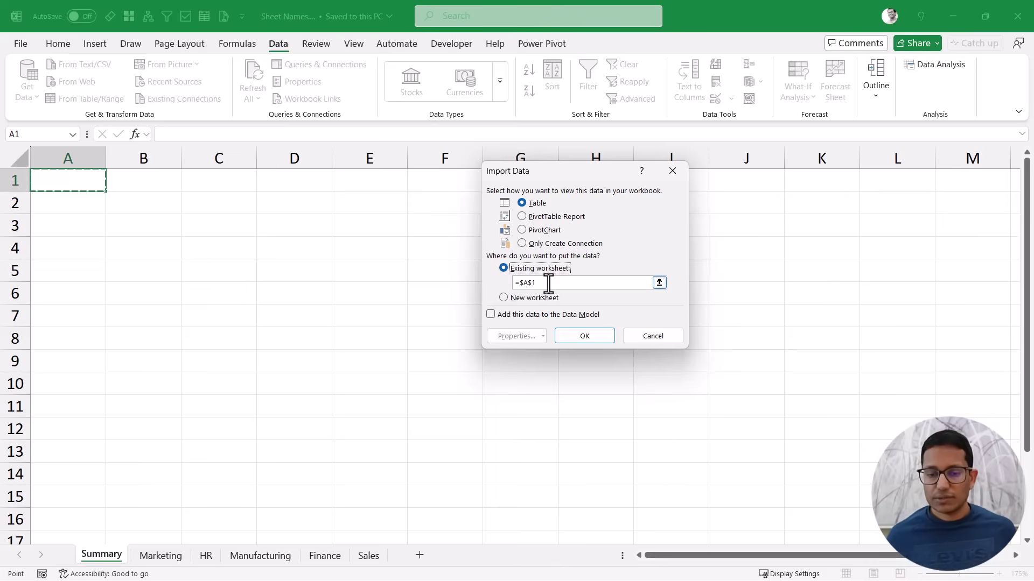
{"action": "left_click", "coordinate": [571, 337]}
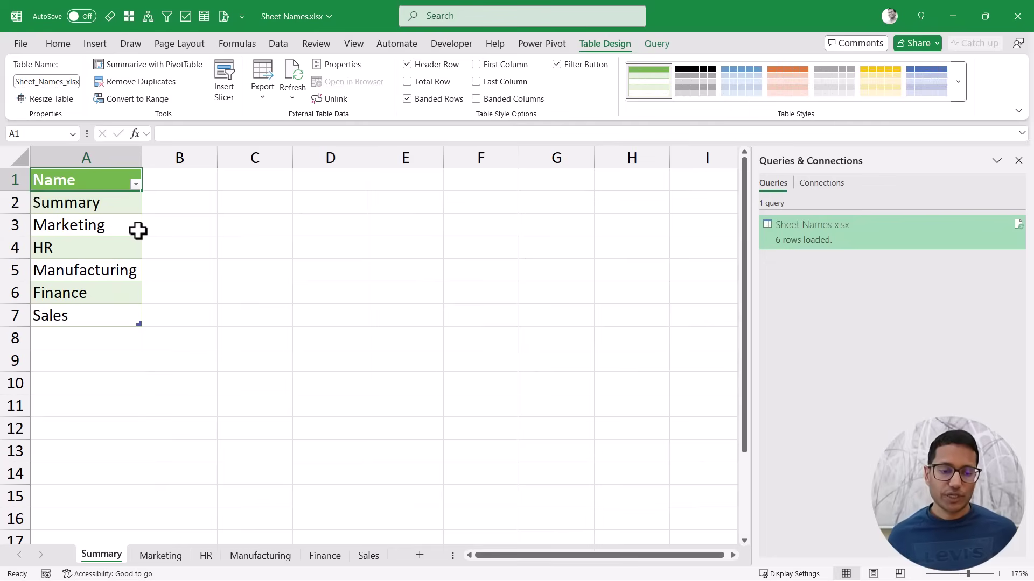
Step: Add a new worksheet after Summary, name it AI, and return to the Summary sheet
{"action": "left_click", "coordinate": [421, 557]}
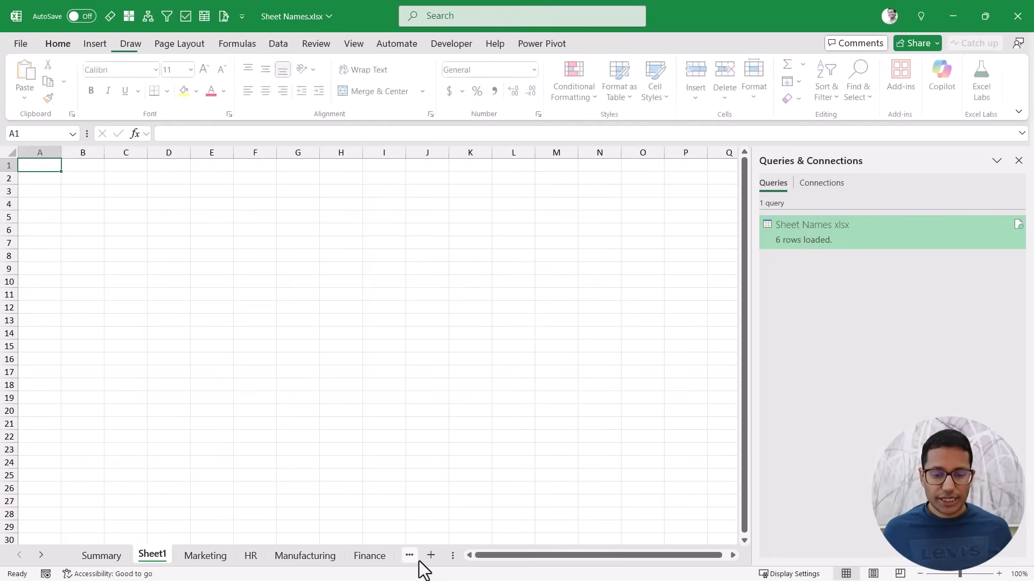
{"action": "double_click", "coordinate": [153, 556]}
{"action": "type", "text": "Ai"}
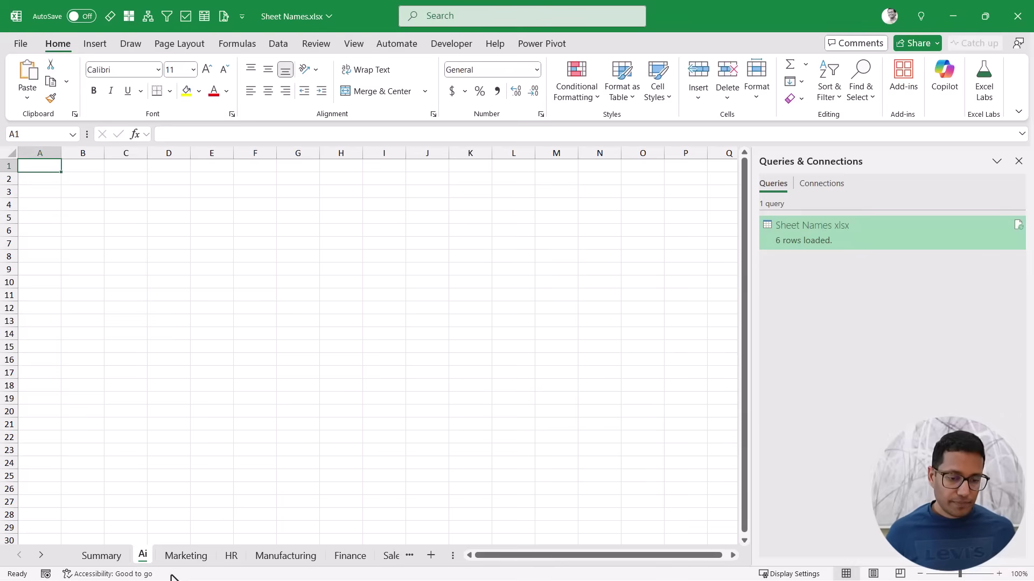
{"action": "double_click", "coordinate": [144, 558]}
{"action": "type", "text": "AI"}
{"action": "left_click", "coordinate": [107, 554]}
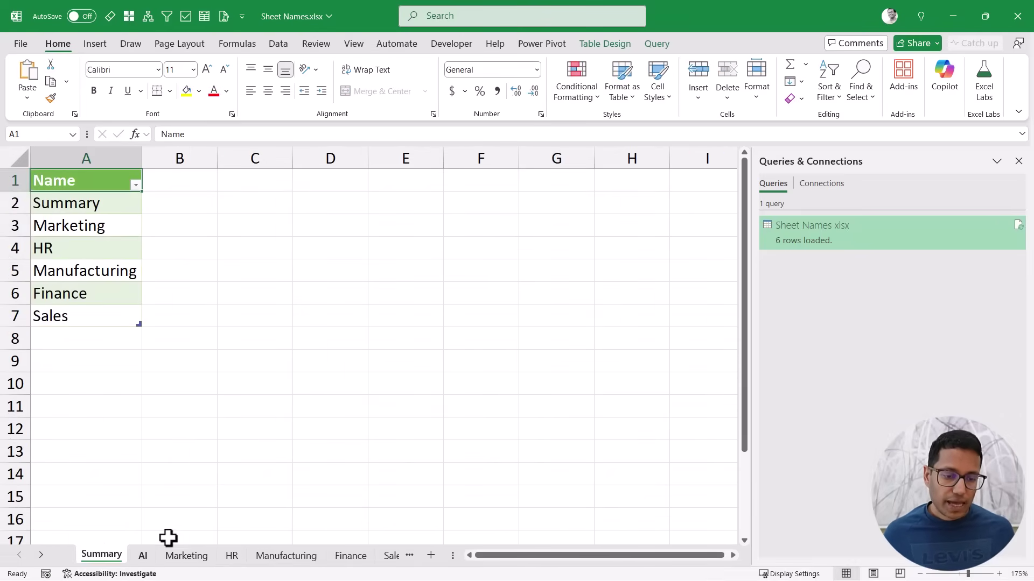
Step: Save the workbook and refresh the sheet names table on the Summary sheet to include the new worksheet
{"action": "right_click", "coordinate": [105, 206]}
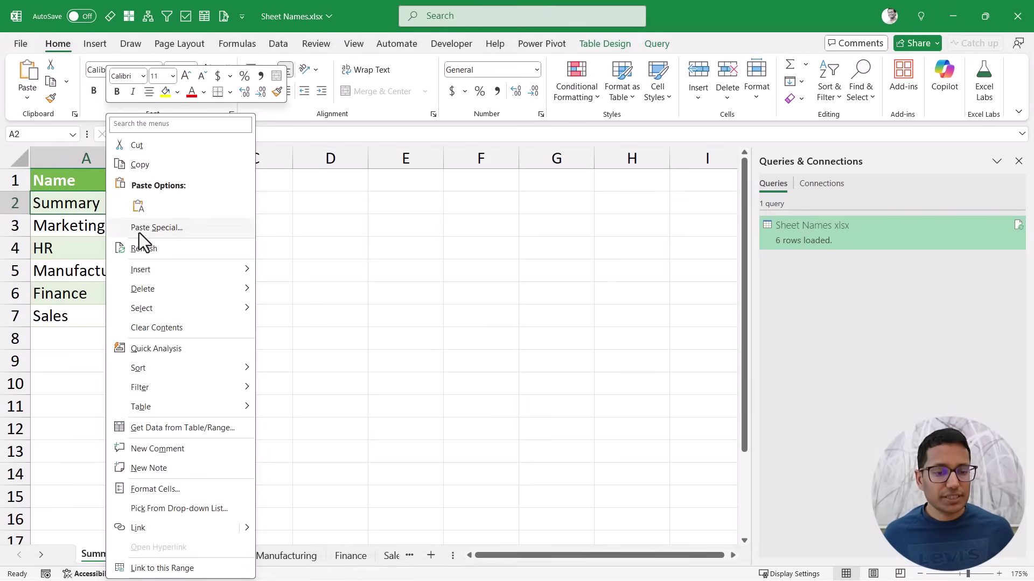
{"action": "left_click", "coordinate": [144, 249]}
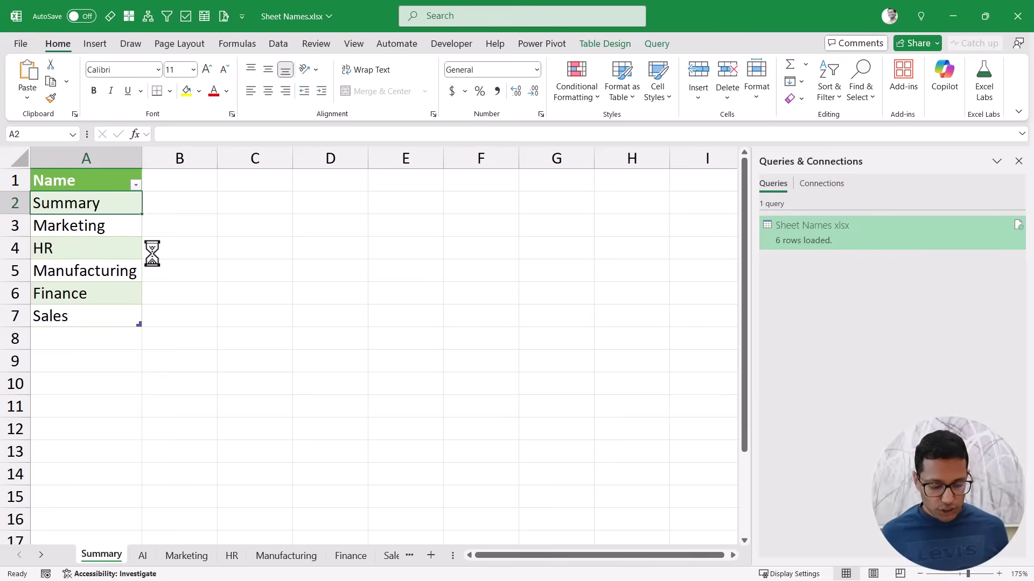
{"action": "right_click", "coordinate": [124, 210]}
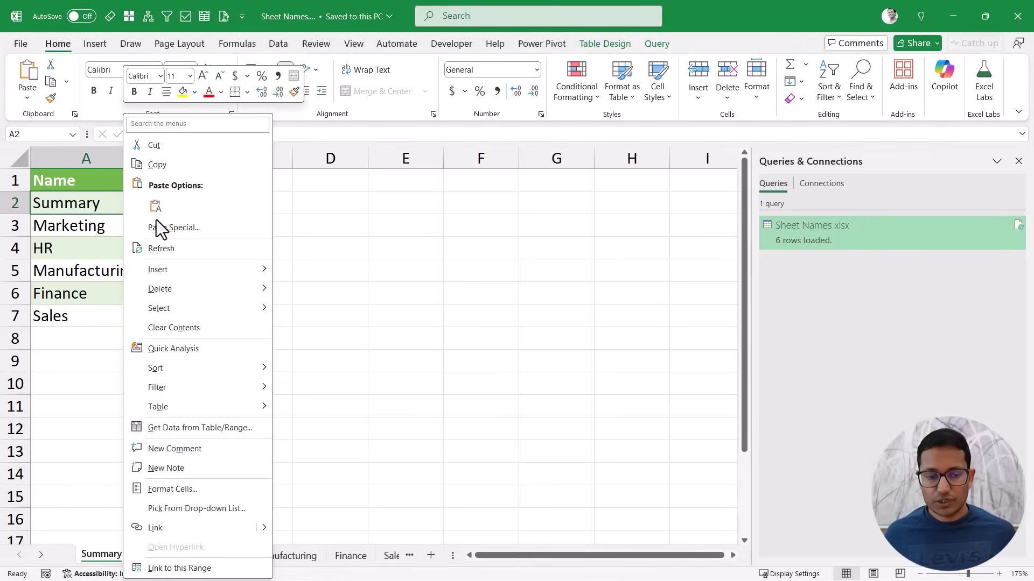
{"action": "left_click", "coordinate": [170, 249]}
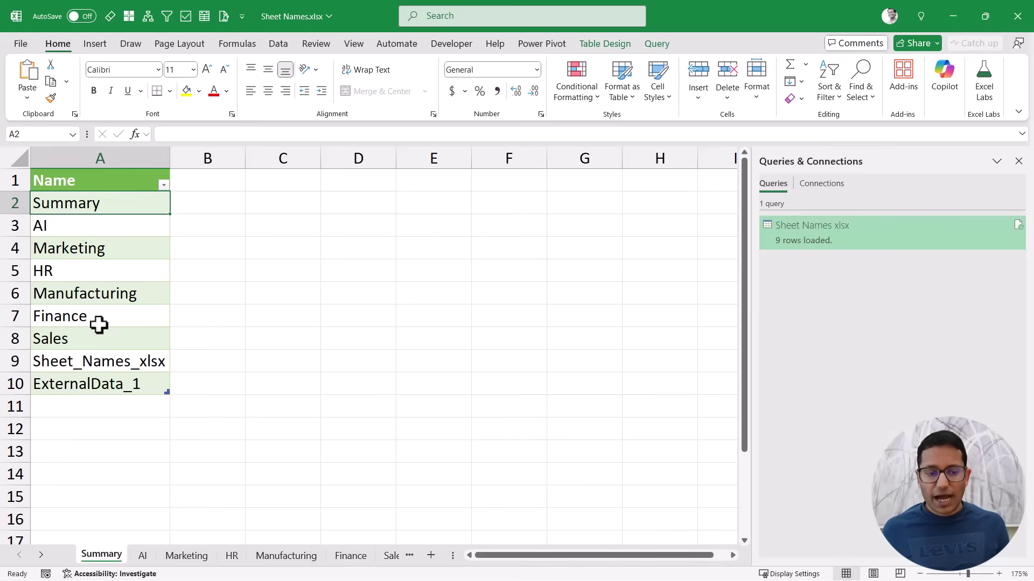
{"action": "left_click", "coordinate": [113, 233]}
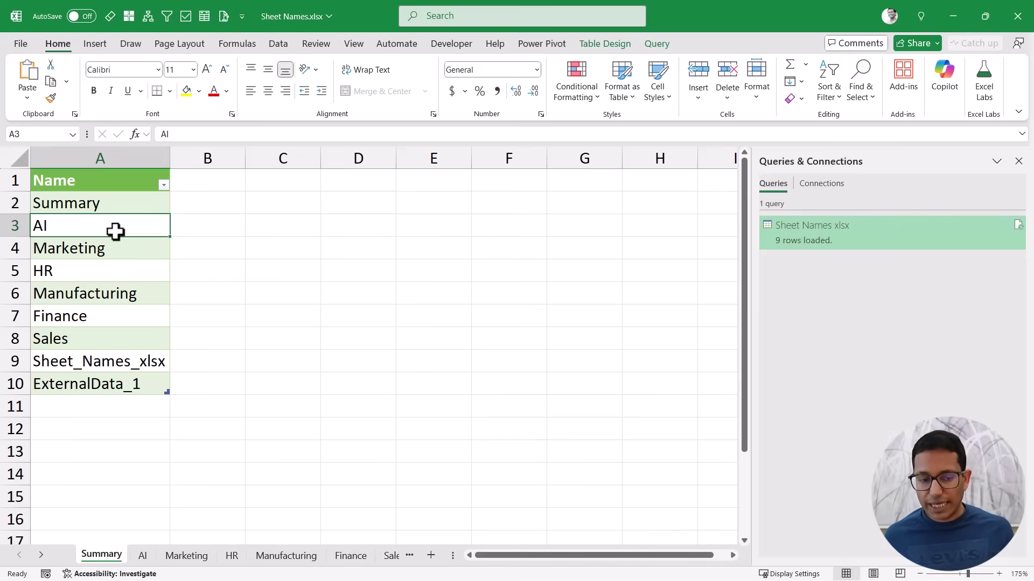
{"action": "left_click_drag", "start_coordinate": [104, 362], "coordinate": [99, 377]}
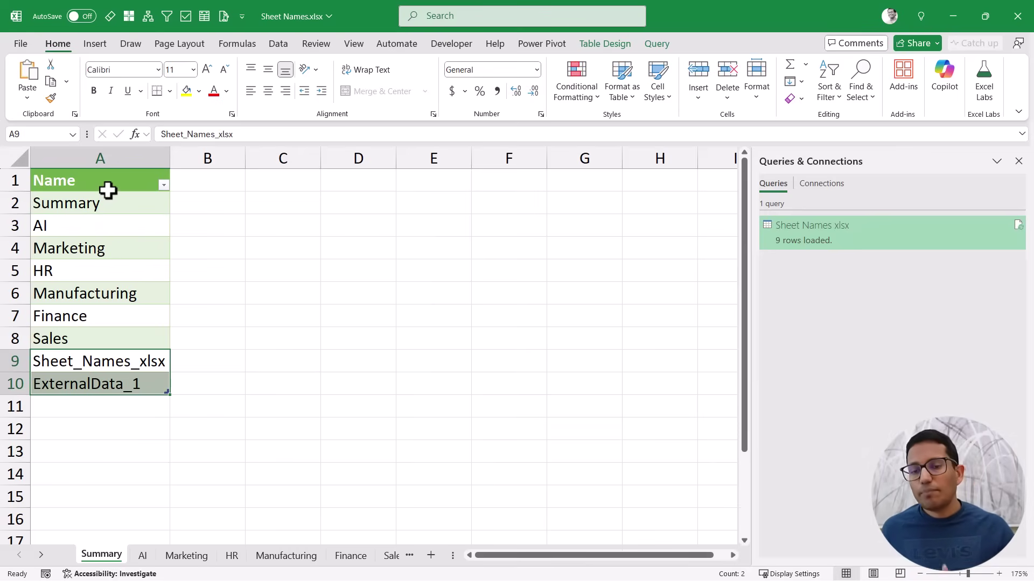
{"action": "left_click_drag", "start_coordinate": [106, 182], "coordinate": [96, 380]}
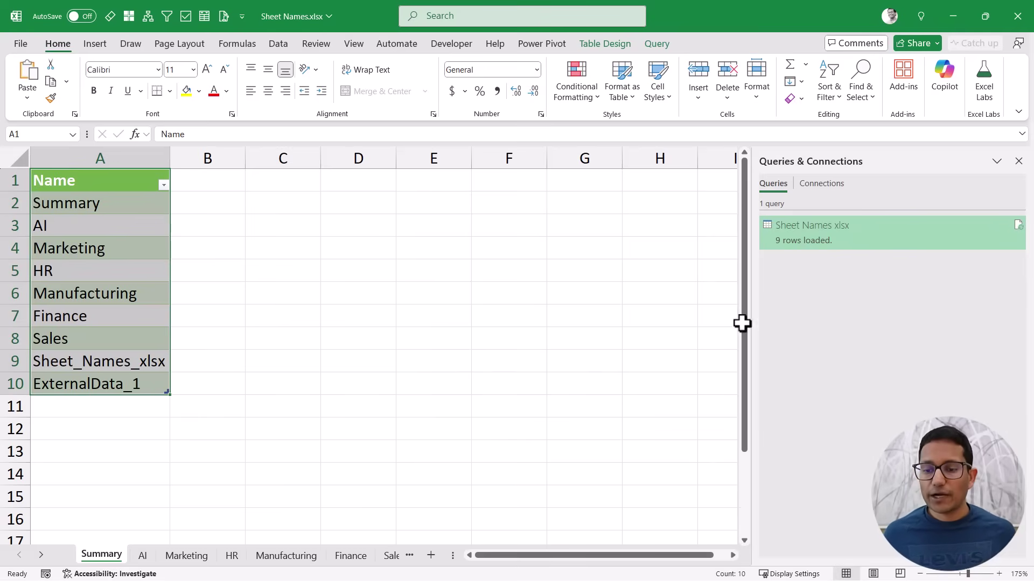
Step: Reopen the Sheet Names xlsx query in the Power Query Editor, refresh the Source step's preview, and inspect the Kind column's non-sheet entries
{"action": "double_click", "coordinate": [871, 237]}
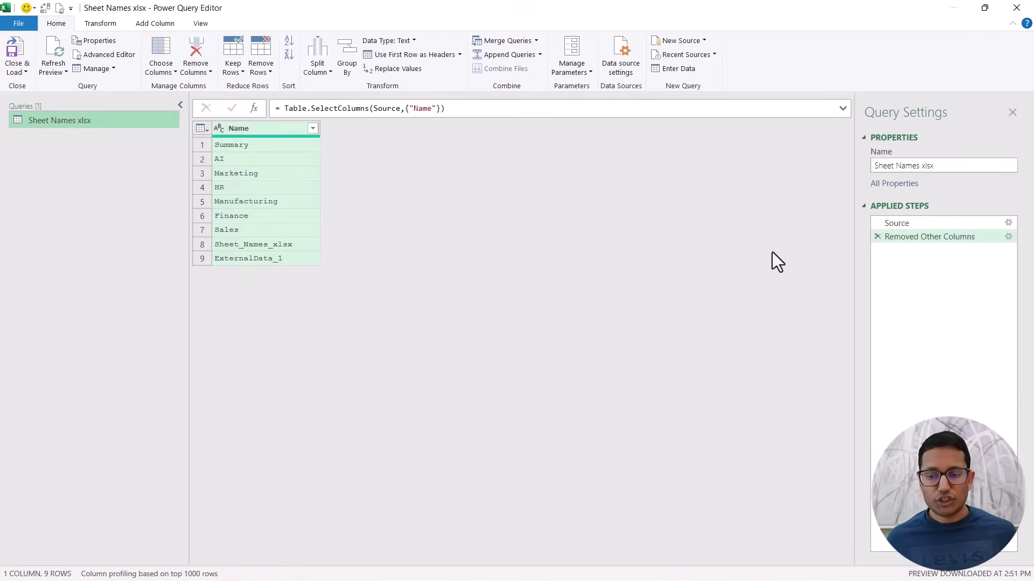
{"action": "left_click", "coordinate": [909, 225]}
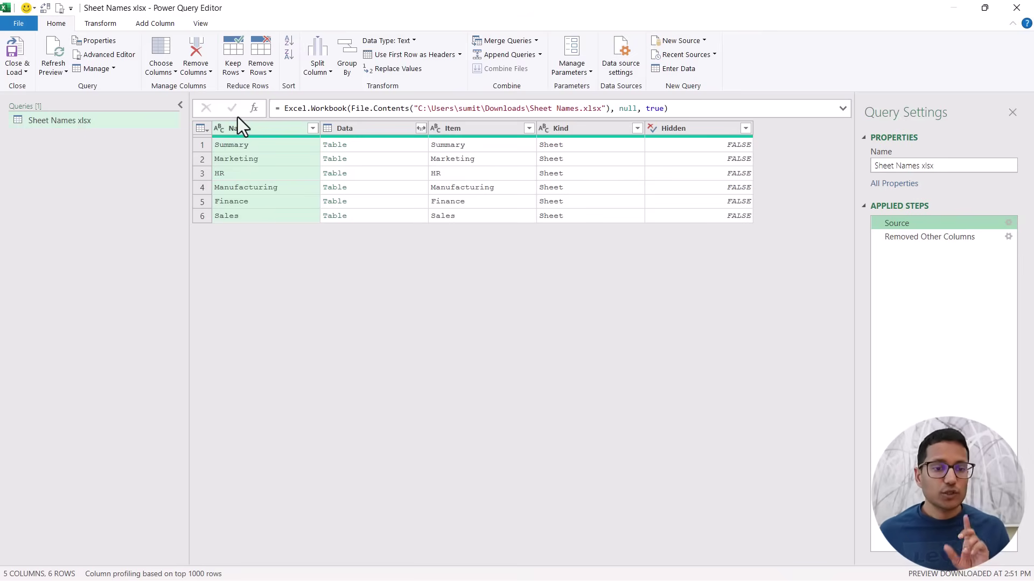
{"action": "left_click", "coordinate": [53, 50]}
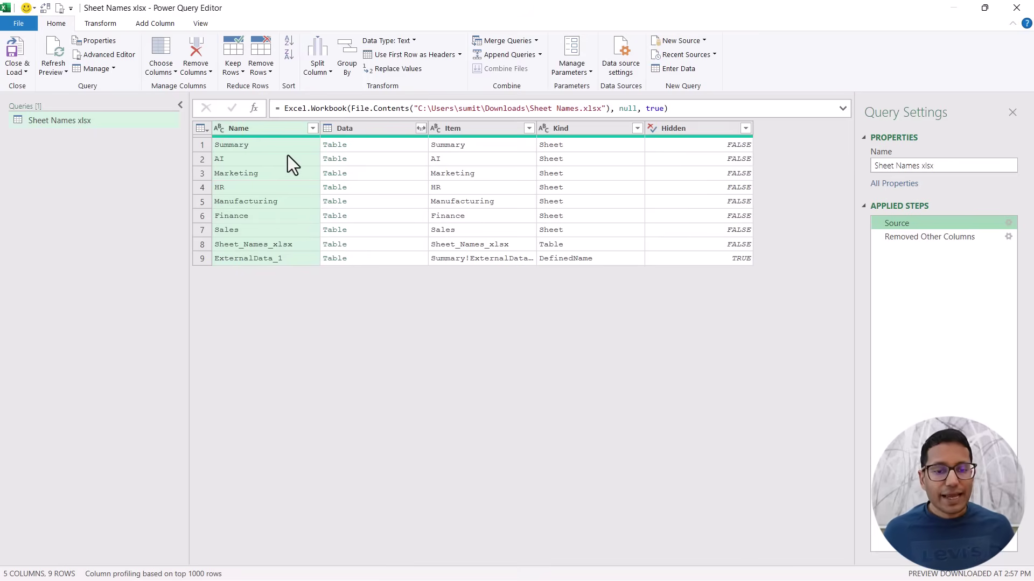
{"action": "left_click", "coordinate": [579, 245]}
{"action": "left_click", "coordinate": [600, 260]}
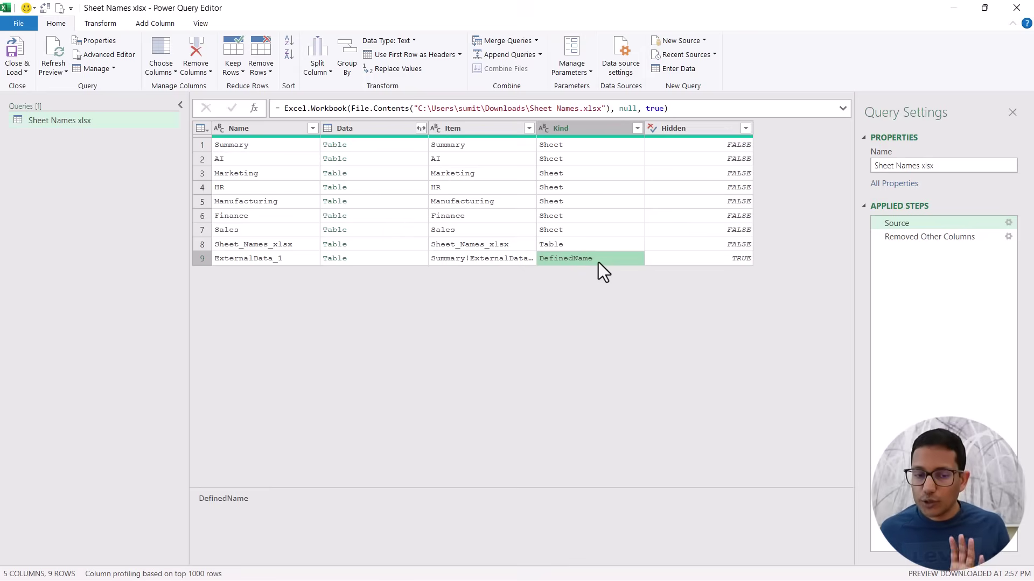
Step: Filter the Kind column at the Source step to keep only Sheet, and check the resulting filter formula
{"action": "left_click", "coordinate": [637, 128]}
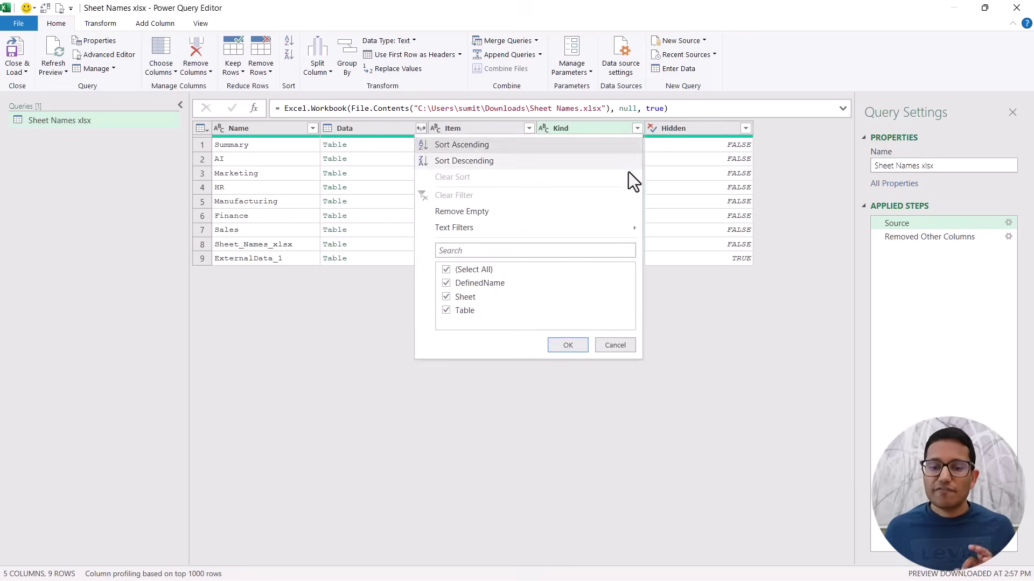
{"action": "left_click", "coordinate": [481, 269]}
{"action": "left_click", "coordinate": [458, 298]}
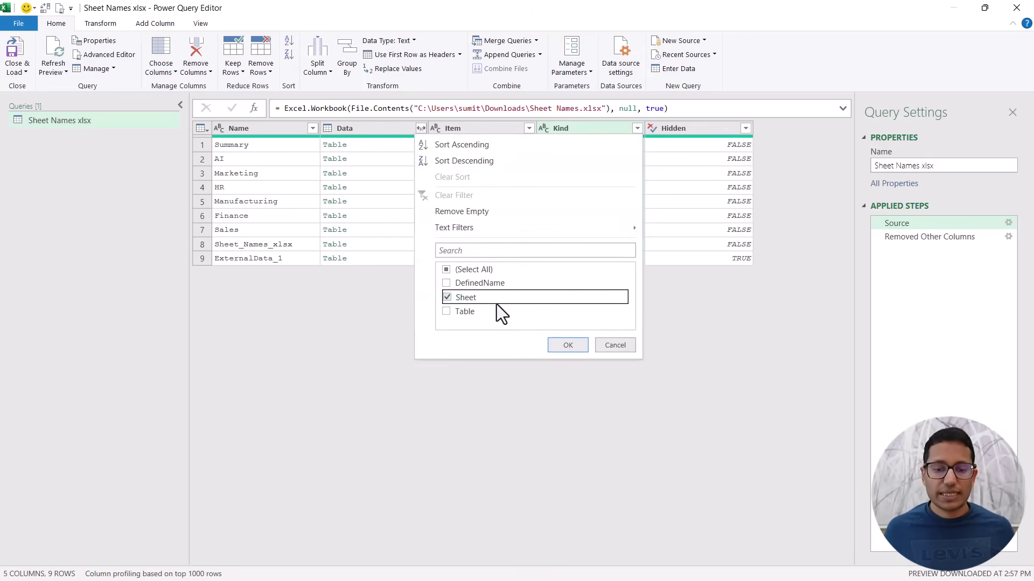
{"action": "left_click", "coordinate": [560, 345]}
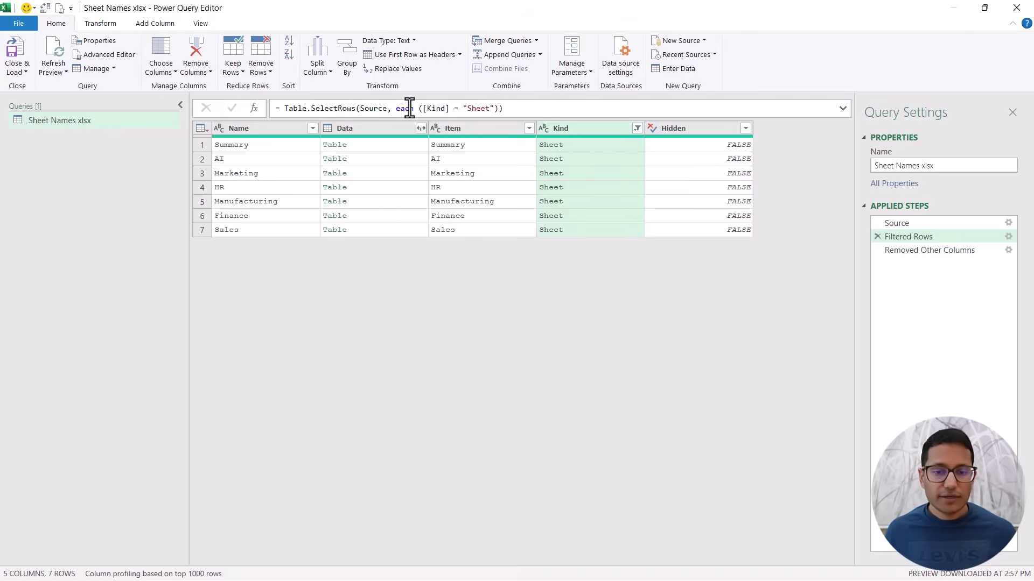
{"action": "left_click", "coordinate": [377, 108]}
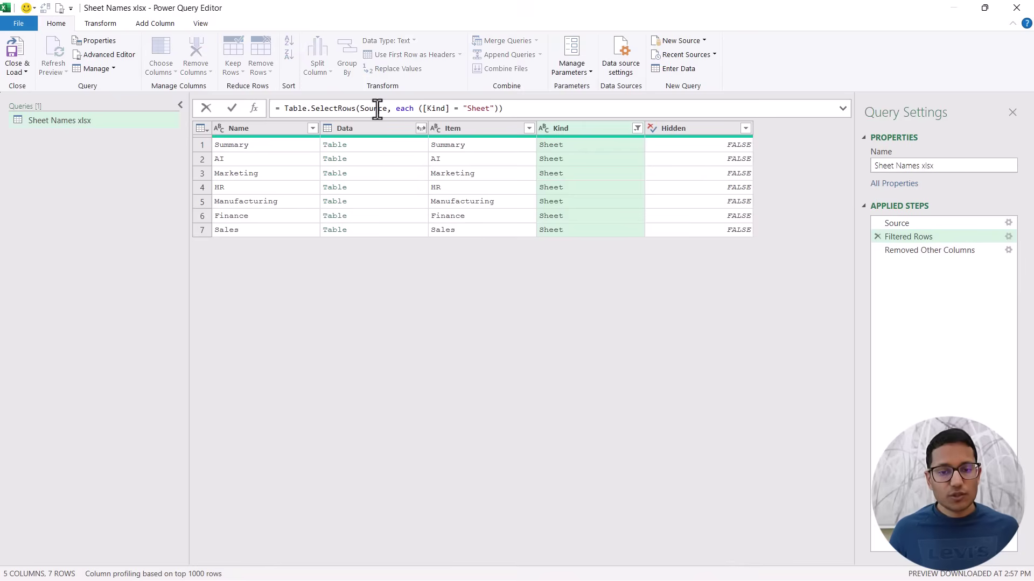
{"action": "left_click", "coordinate": [430, 109]}
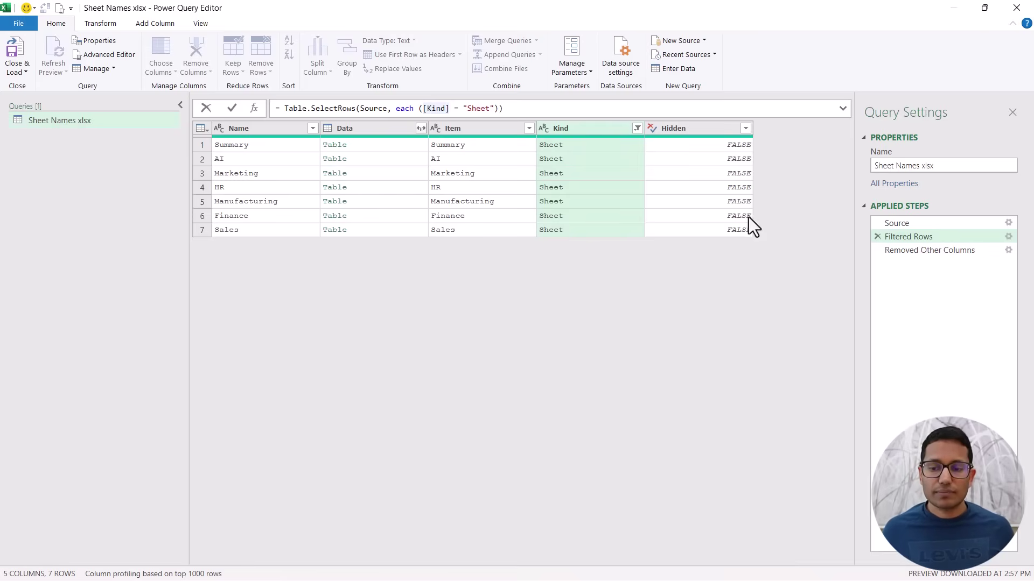
Step: Return to the Removed Other Columns step and load the filtered query back to the Summary sheet
{"action": "left_click", "coordinate": [904, 251]}
{"action": "left_click", "coordinate": [18, 49]}
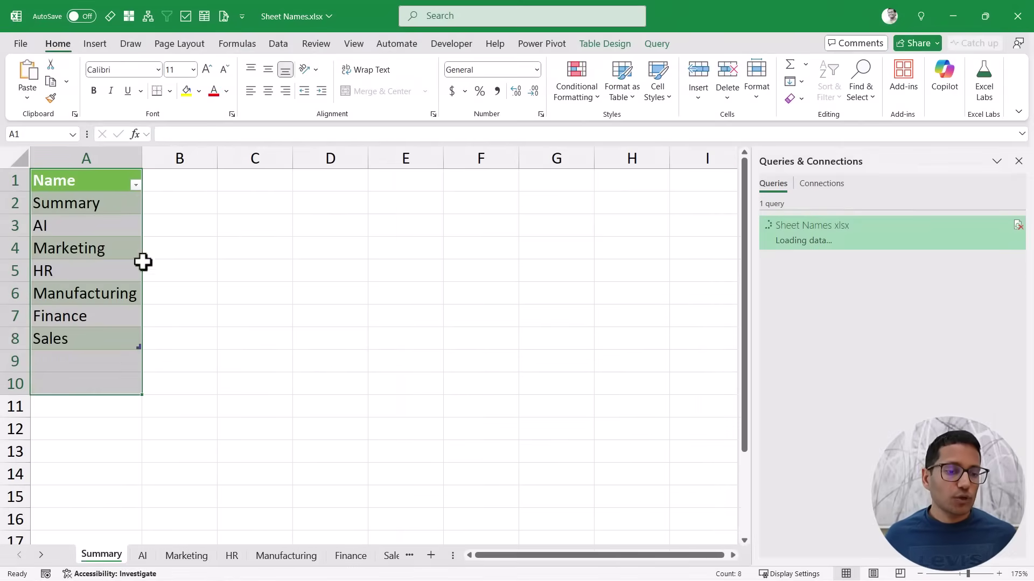
{"action": "left_click_drag", "start_coordinate": [116, 200], "coordinate": [102, 331]}
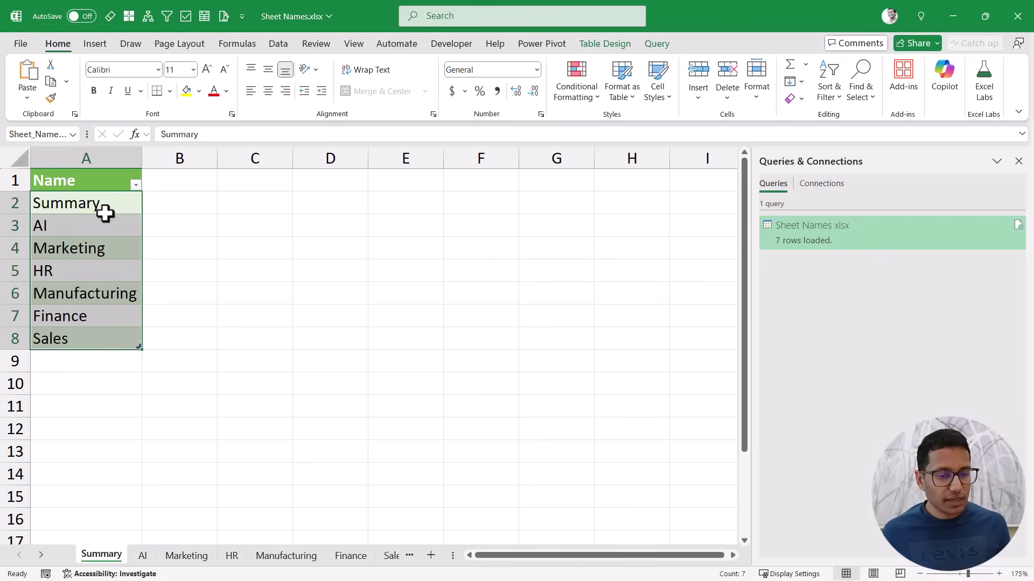
Step: Reopen the query, filter Summary out of the Name column, and load the result back to the worksheet
{"action": "double_click", "coordinate": [810, 243]}
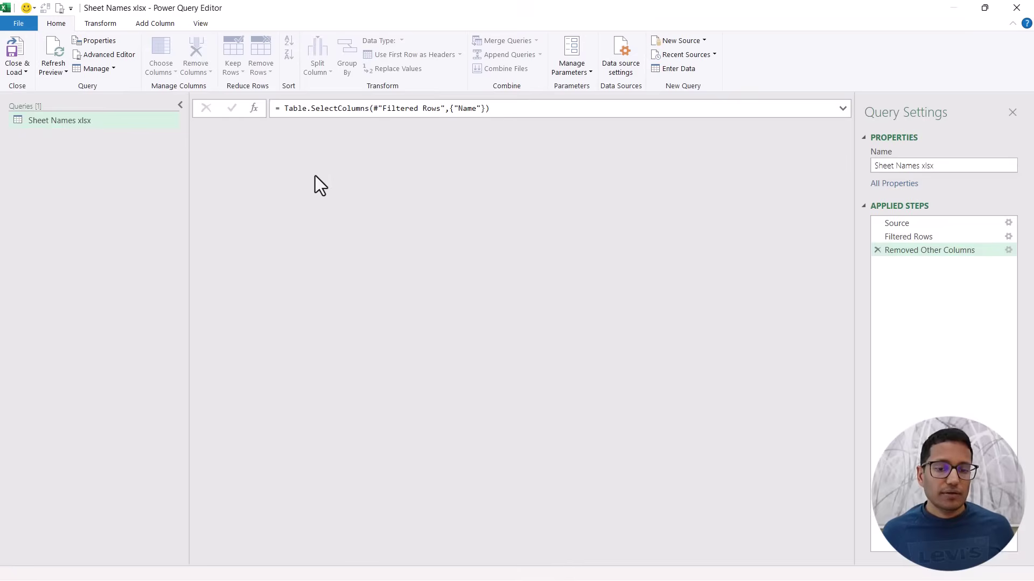
{"action": "left_click", "coordinate": [290, 131]}
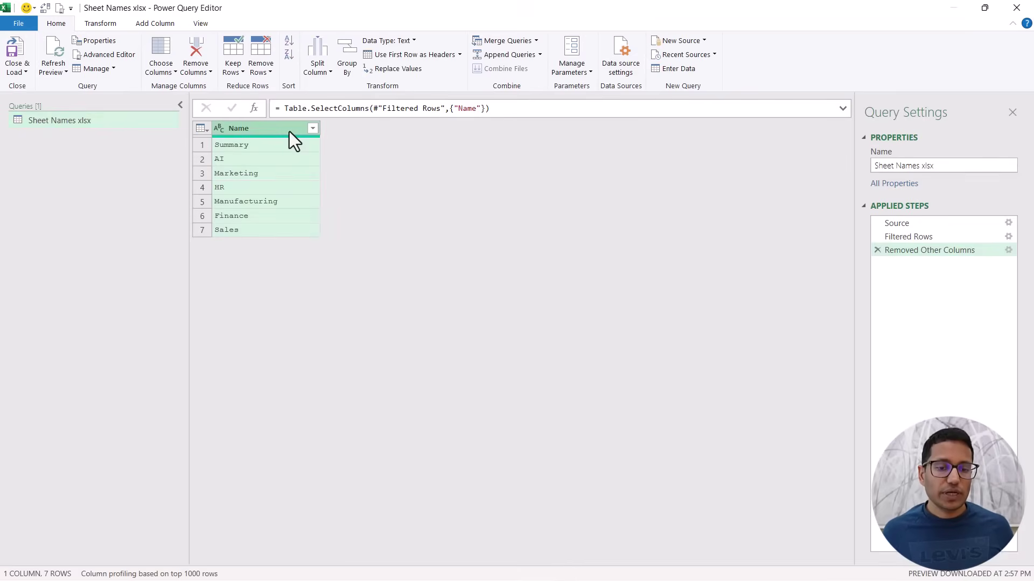
{"action": "left_click", "coordinate": [311, 129]}
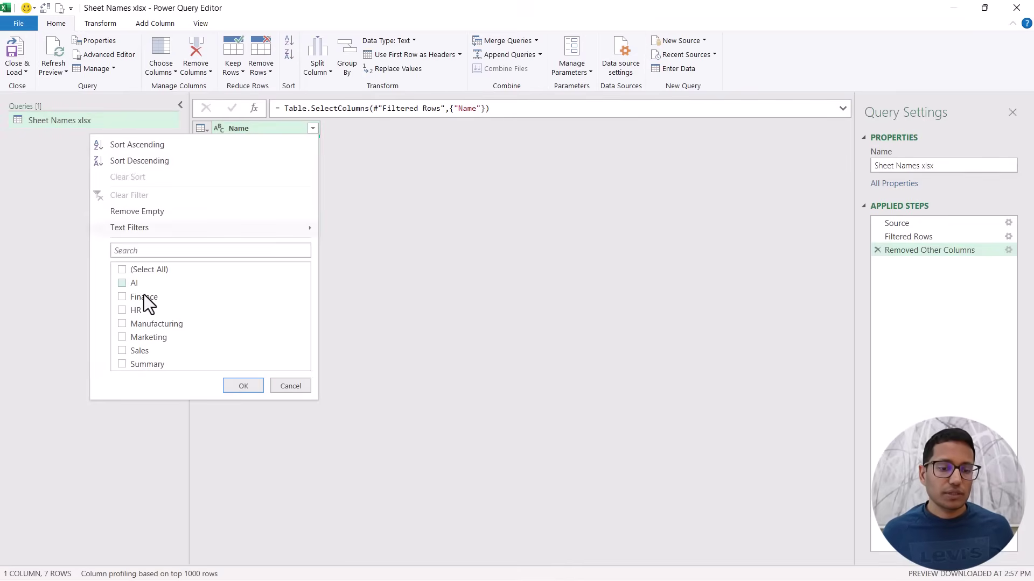
{"action": "left_click", "coordinate": [123, 366]}
{"action": "left_click", "coordinate": [244, 386]}
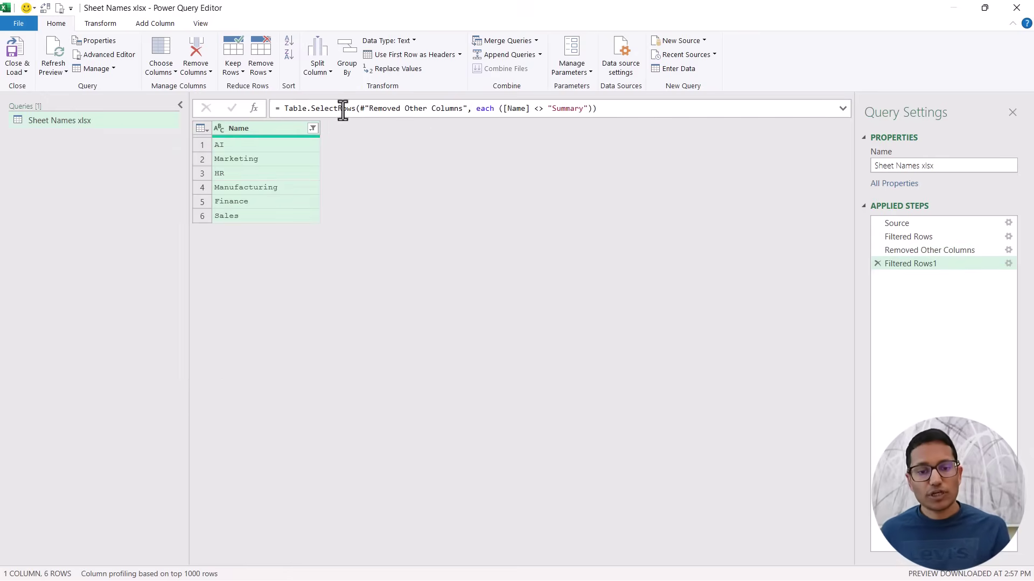
{"action": "left_click_drag", "start_coordinate": [504, 108], "coordinate": [587, 108]}
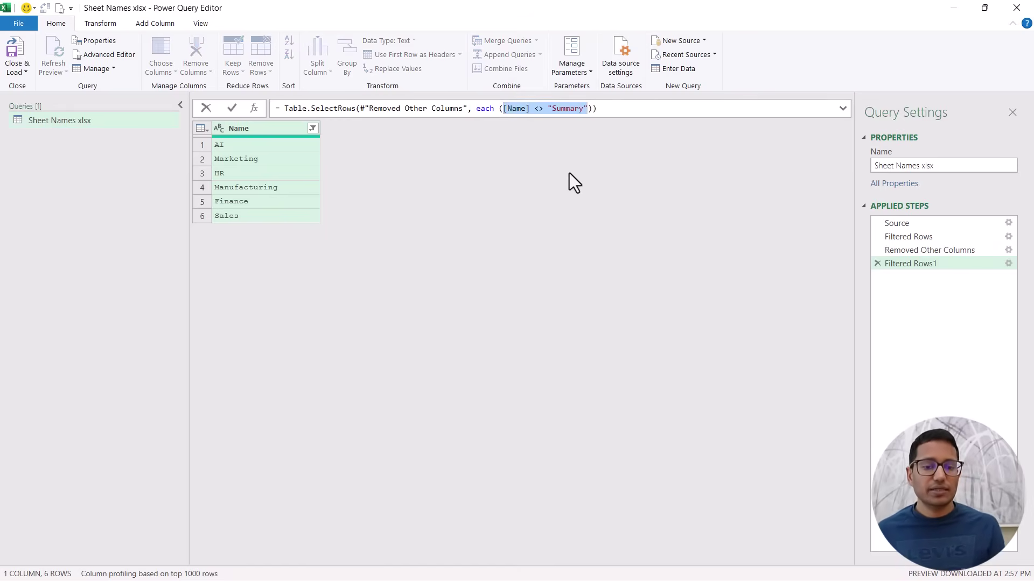
{"action": "left_click", "coordinate": [16, 63]}
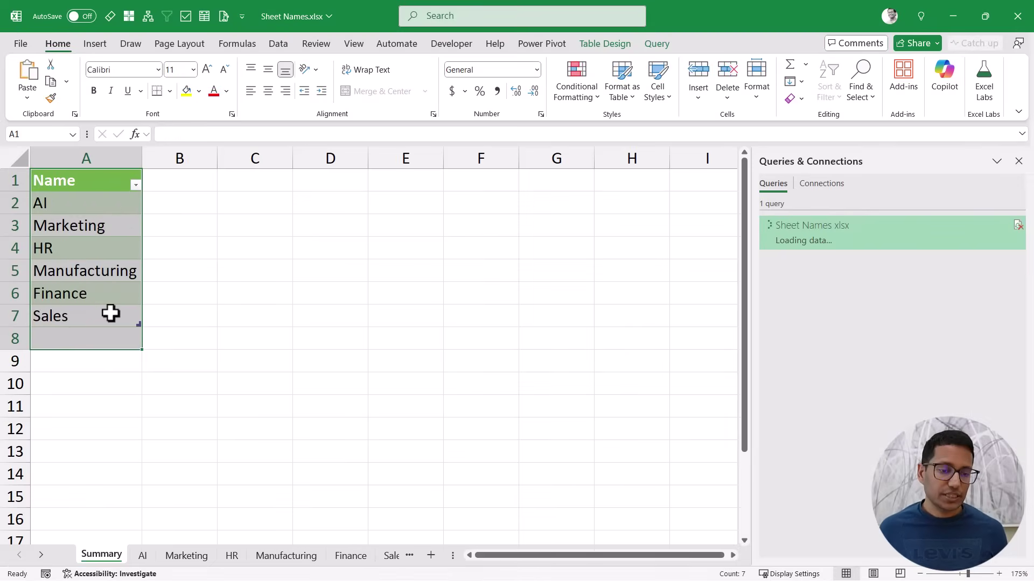